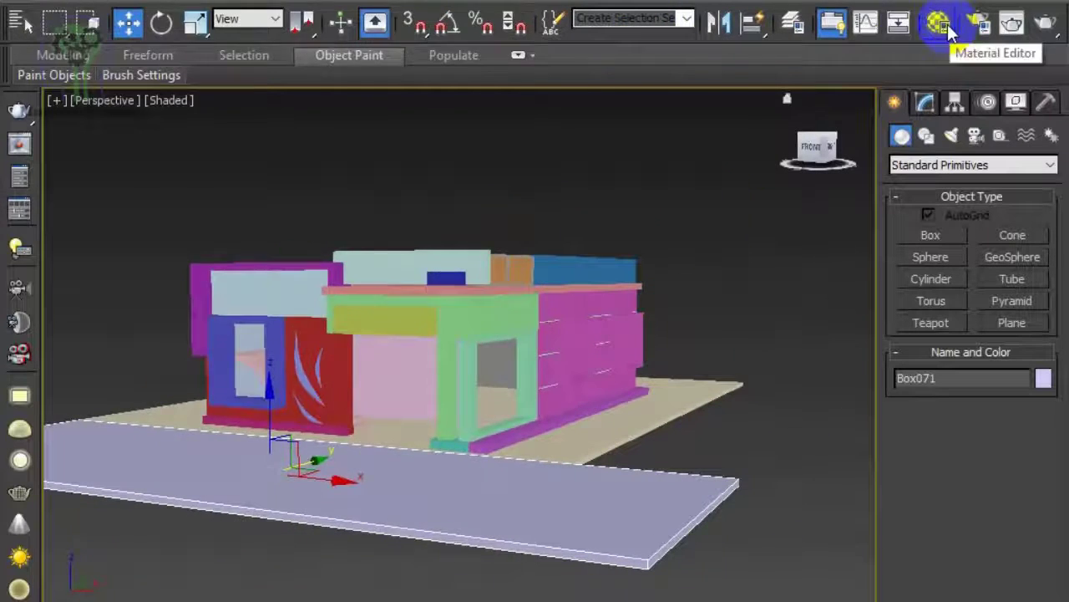
Assign V-Ray as the production renderer in Render Setup.
{"action": "left_click", "coordinate": [939, 26]}
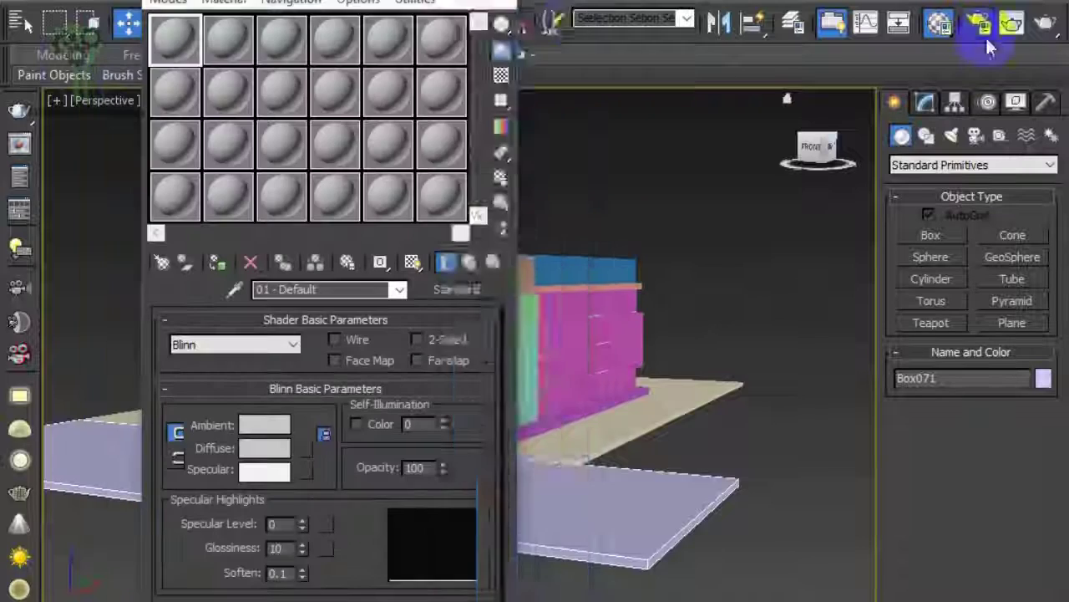
{"action": "left_click", "coordinate": [978, 25]}
{"action": "scroll", "coordinate": [752, 468], "scroll_direction": "down", "scroll_amount": 5}
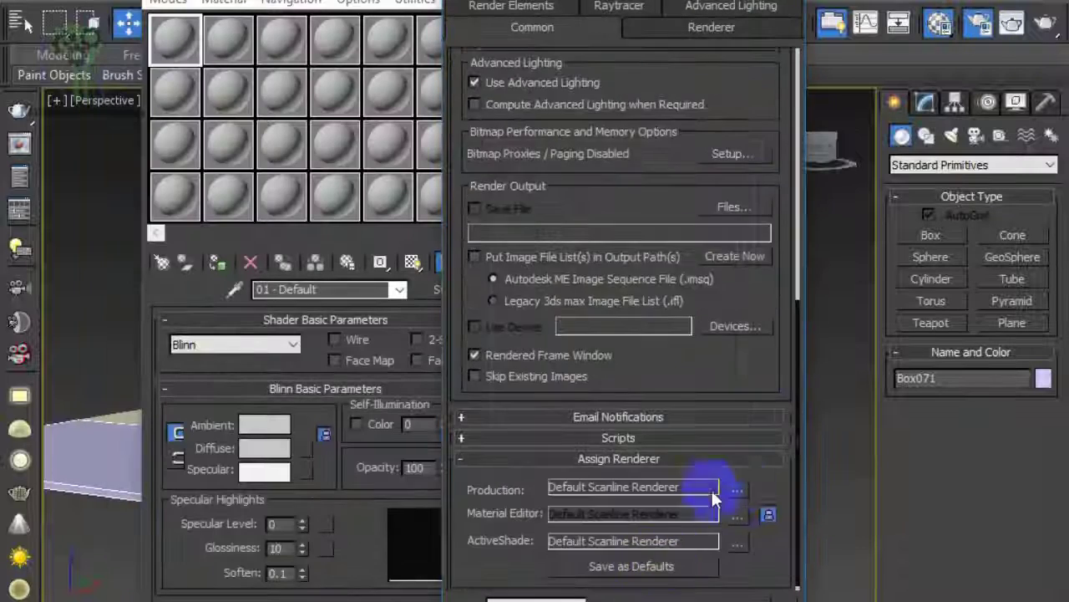
{"action": "left_click", "coordinate": [711, 488]}
{"action": "left_click", "coordinate": [585, 219]}
{"action": "left_click", "coordinate": [625, 452]}
Enable the irradiance-map GI preset and set the V-Ray image filter to Catmull-Rom.
{"action": "left_click", "coordinate": [592, 7]}
{"action": "left_click", "coordinate": [583, 168]}
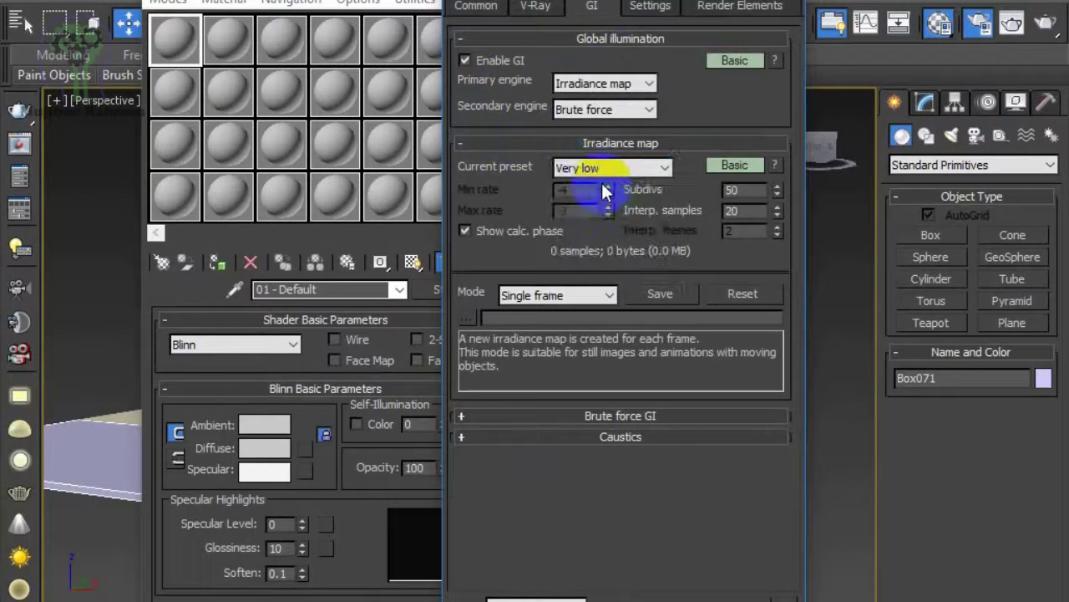
{"action": "left_click", "coordinate": [539, 7]}
{"action": "left_click", "coordinate": [705, 239]}
{"action": "left_click", "coordinate": [660, 288]}
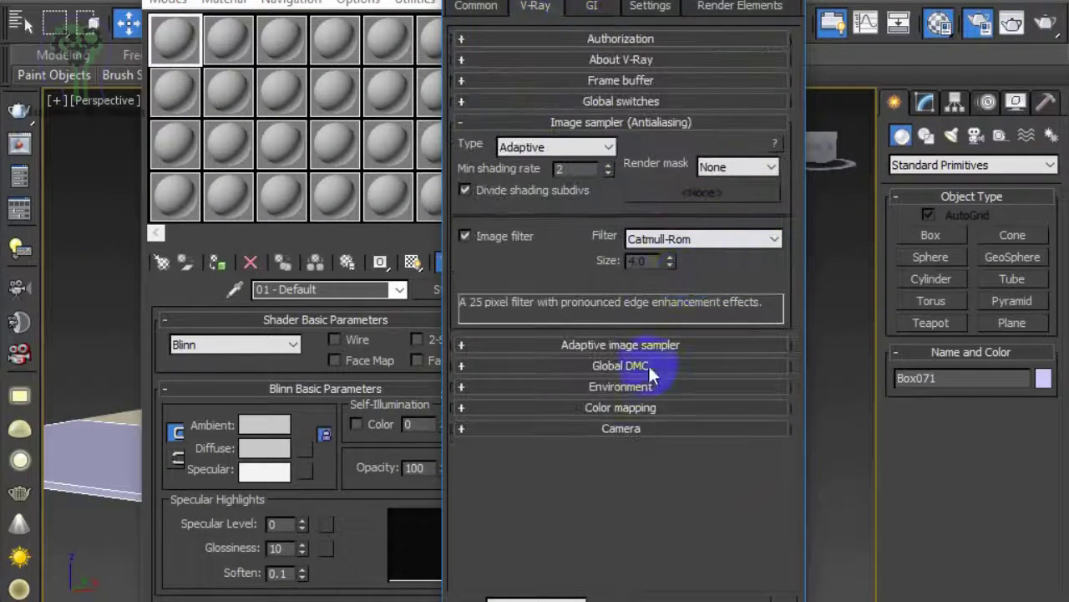
{"action": "left_click", "coordinate": [651, 407]}
{"action": "left_click", "coordinate": [623, 428]}
{"action": "left_click", "coordinate": [982, 25]}
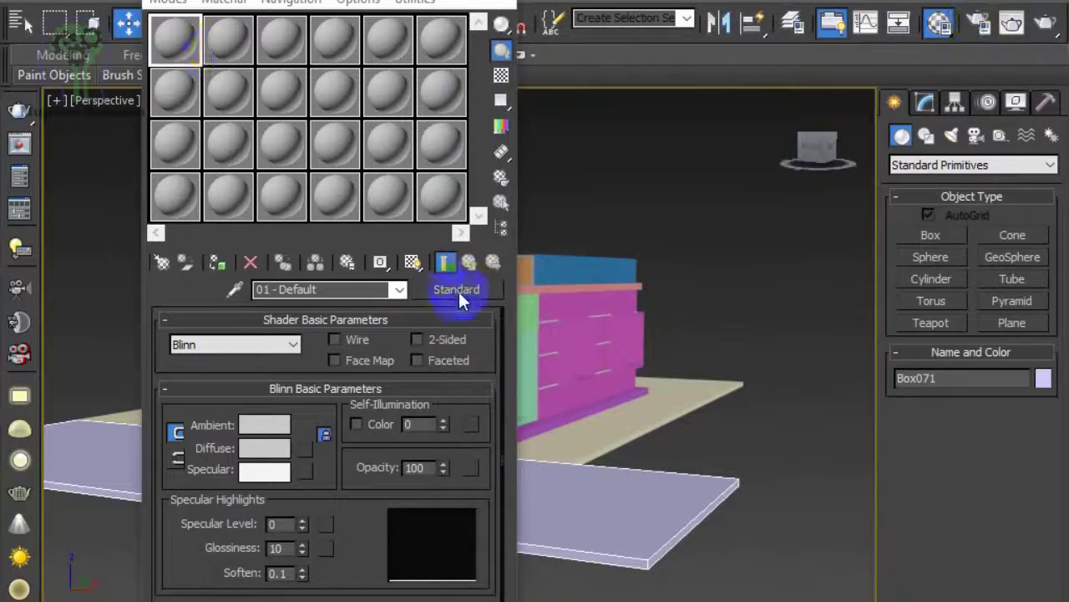
{"action": "left_click", "coordinate": [458, 289]}
Make the first slot a VRayMtl with a yellow diffuse colour.
{"action": "double_click", "coordinate": [303, 468]}
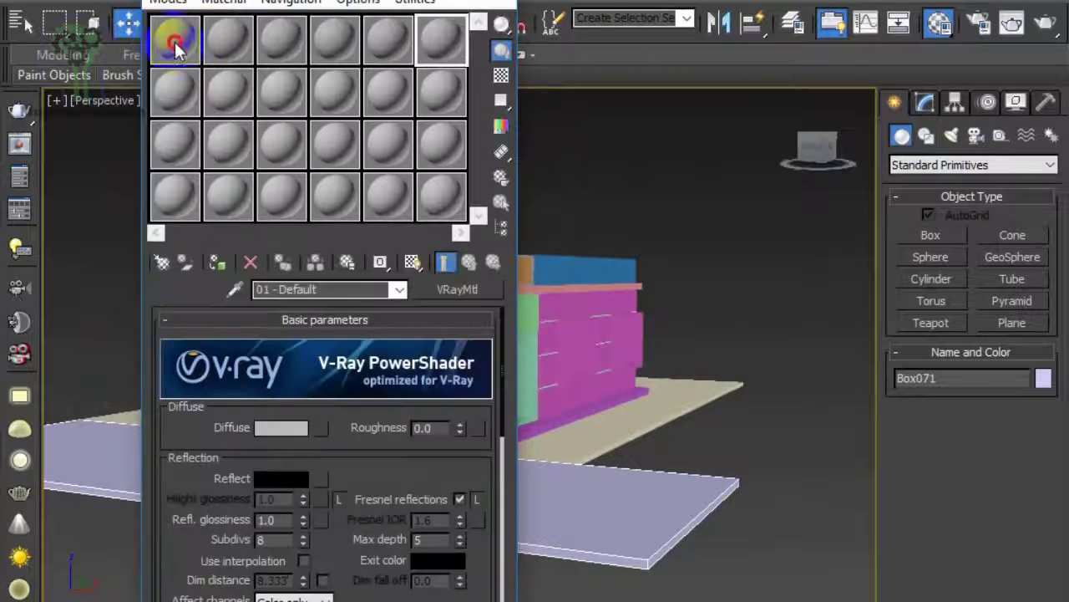
{"action": "left_click", "coordinate": [280, 427]}
{"action": "left_click", "coordinate": [436, 114]}
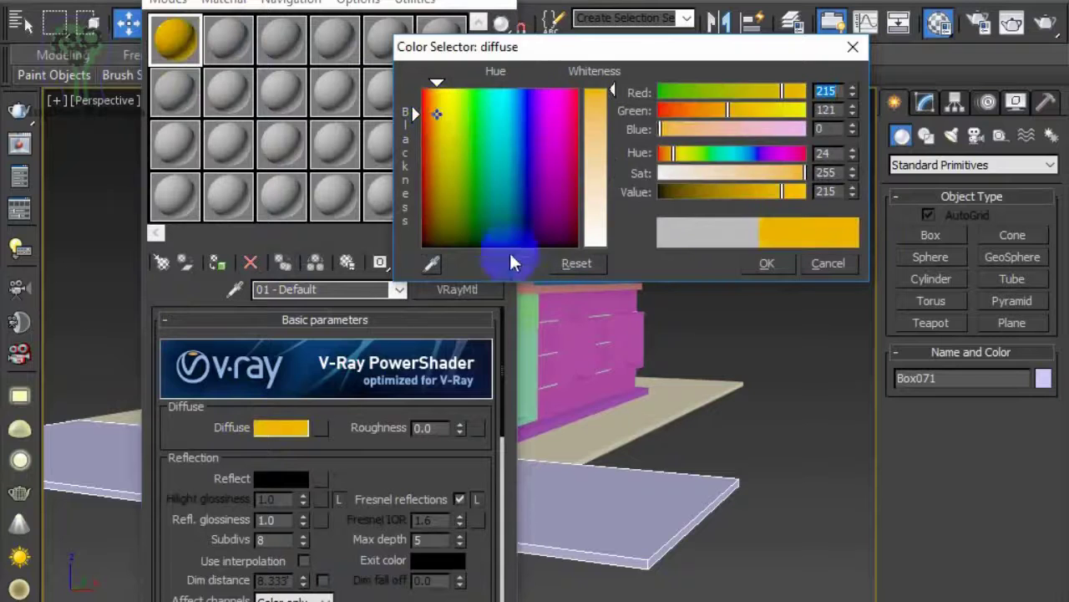
{"action": "left_click", "coordinate": [767, 264]}
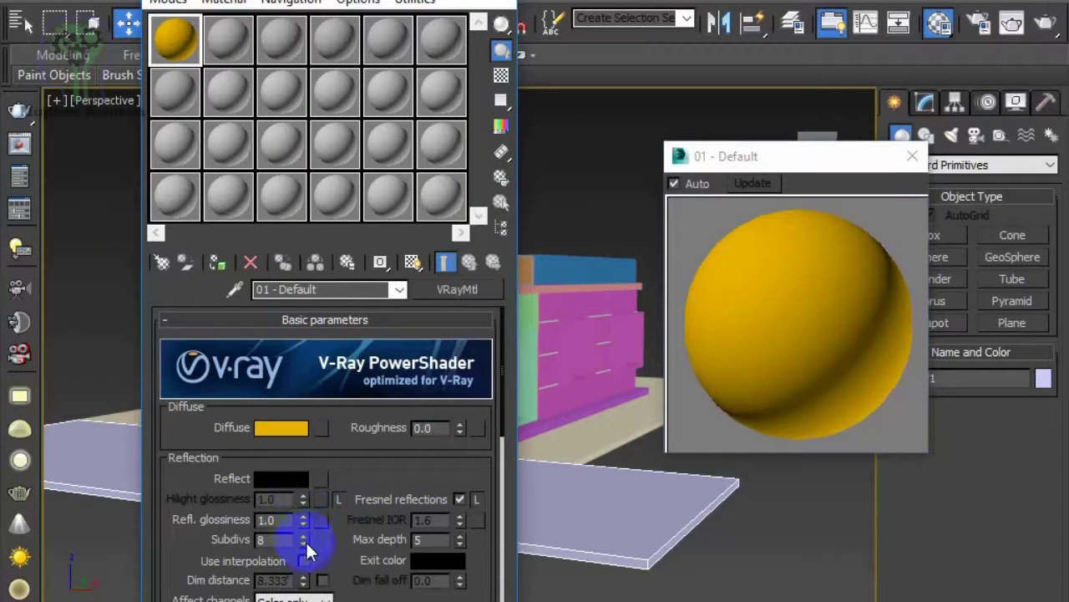
Give the second VRayMtl slot a brown diffuse colour.
{"action": "scroll", "coordinate": [418, 577], "scroll_direction": "down", "scroll_amount": 3}
{"action": "left_click", "coordinate": [228, 38]}
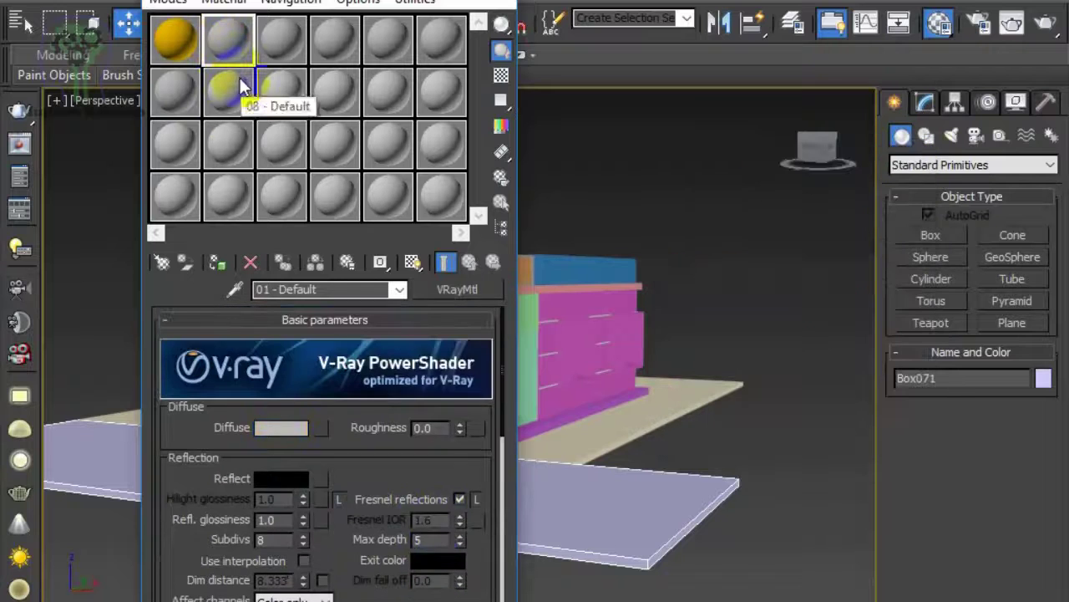
{"action": "left_click", "coordinate": [280, 427]}
{"action": "left_click_drag", "start_coordinate": [598, 123], "coordinate": [597, 88]}
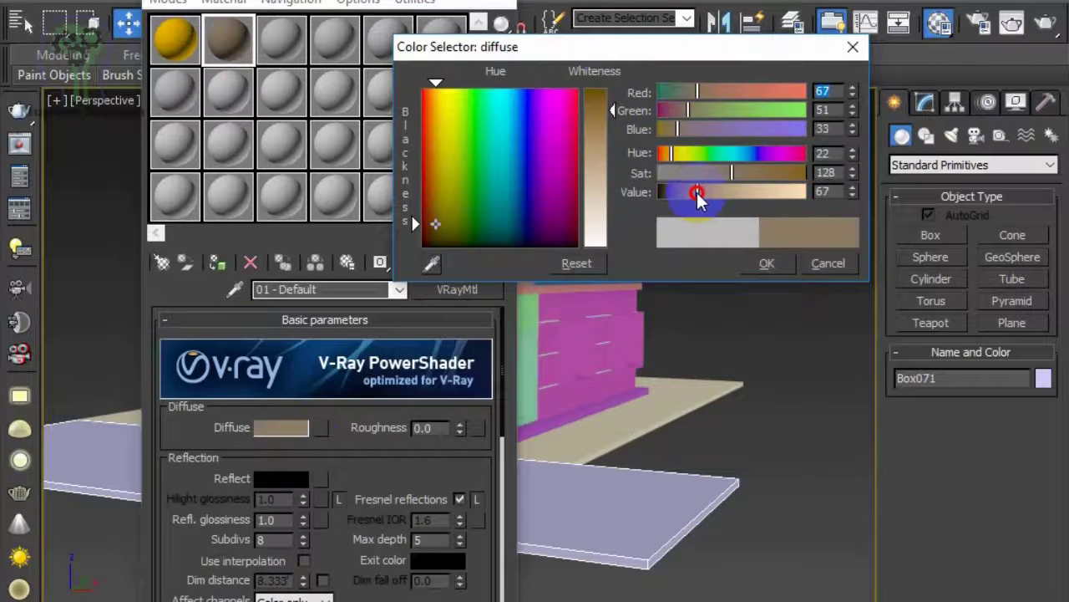
{"action": "left_click_drag", "start_coordinate": [698, 194], "coordinate": [769, 190]}
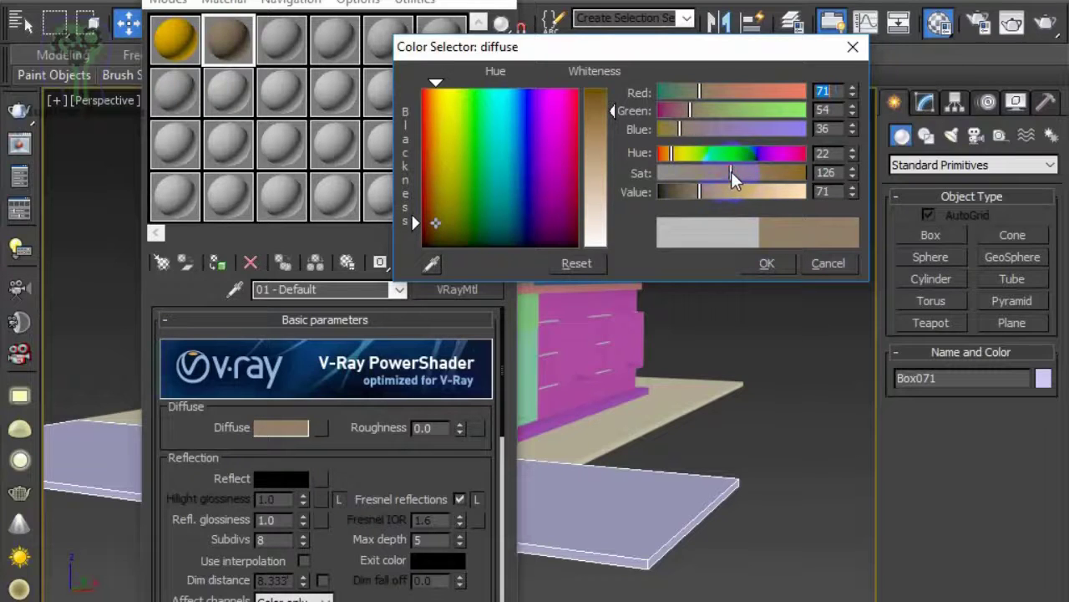
{"action": "left_click_drag", "start_coordinate": [703, 194], "coordinate": [708, 193]}
{"action": "left_click", "coordinate": [678, 154]}
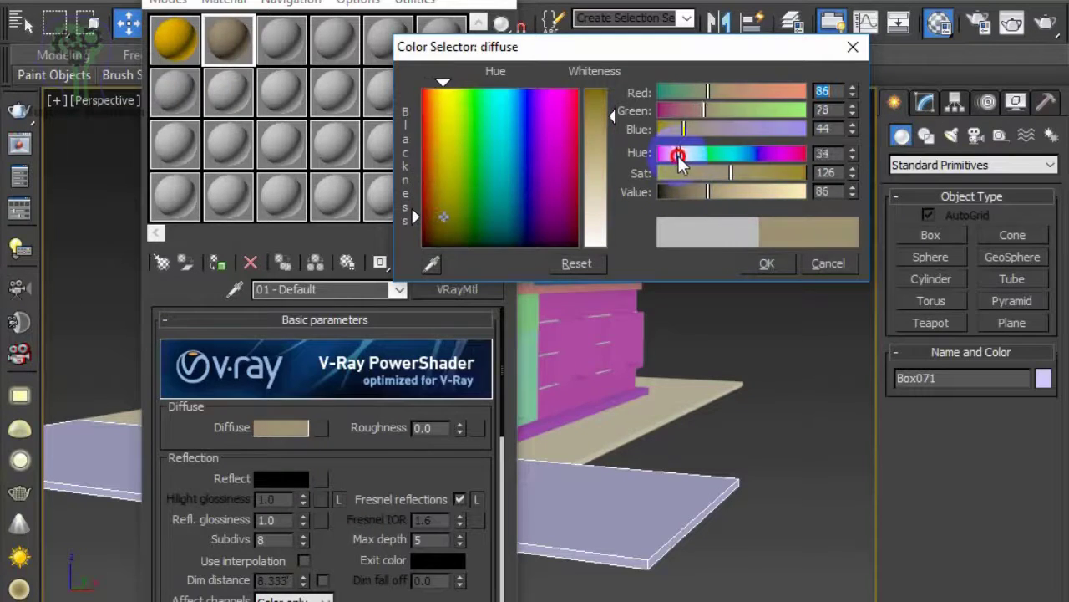
{"action": "left_click_drag", "start_coordinate": [678, 153], "coordinate": [670, 154]}
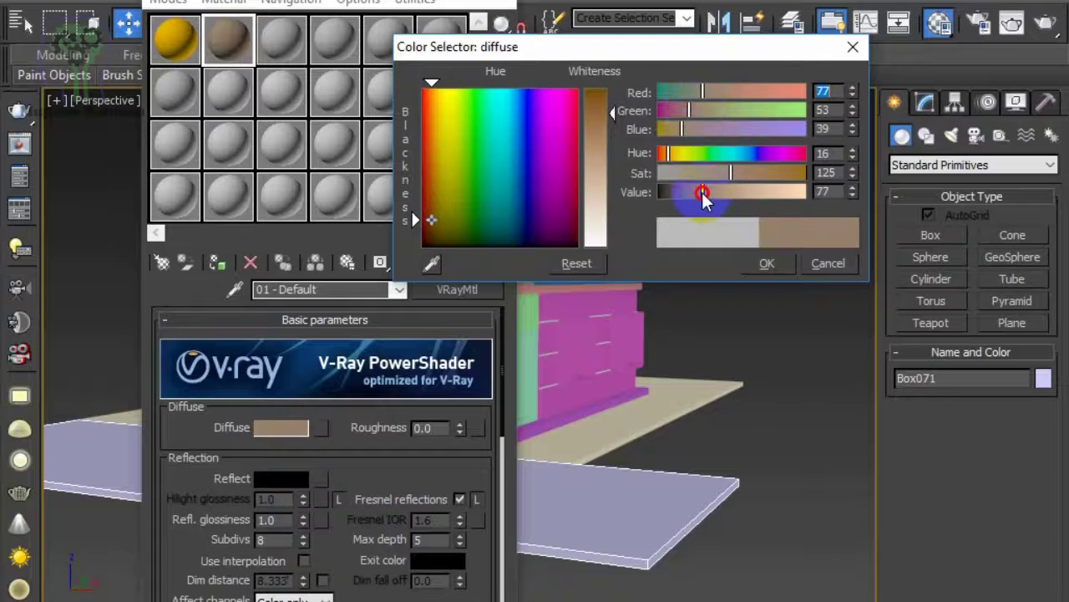
{"action": "left_click", "coordinate": [767, 263]}
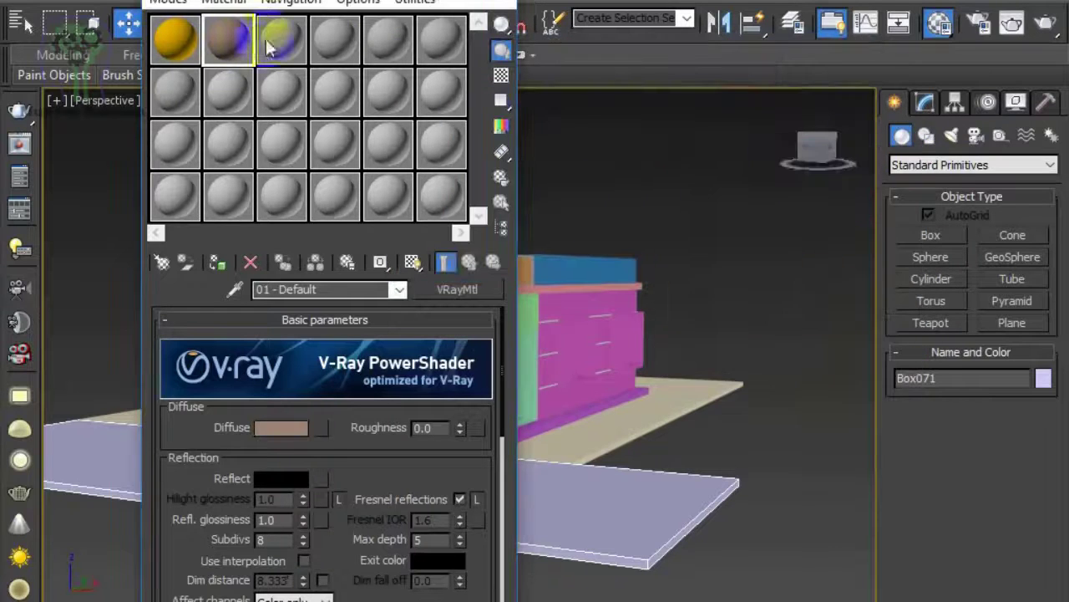
Set the third slot's diffuse to white and the fourth's to dark red (128, 0, 0).
{"action": "double_click", "coordinate": [283, 38]}
{"action": "left_click", "coordinate": [281, 427]}
{"action": "left_click", "coordinate": [769, 232]}
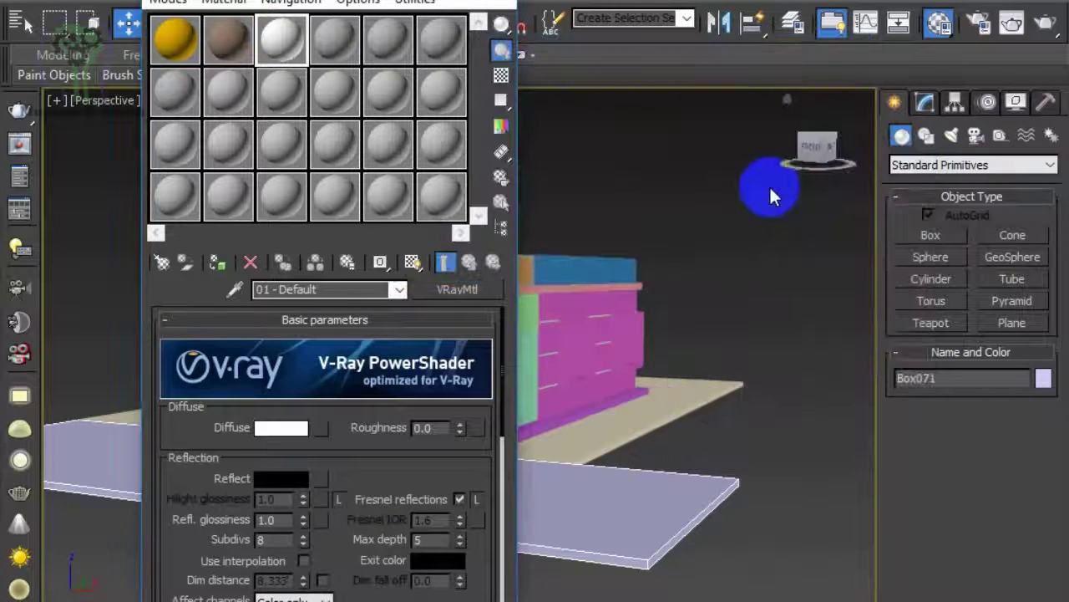
{"action": "left_click", "coordinate": [282, 431]}
{"action": "left_click", "coordinate": [578, 90]}
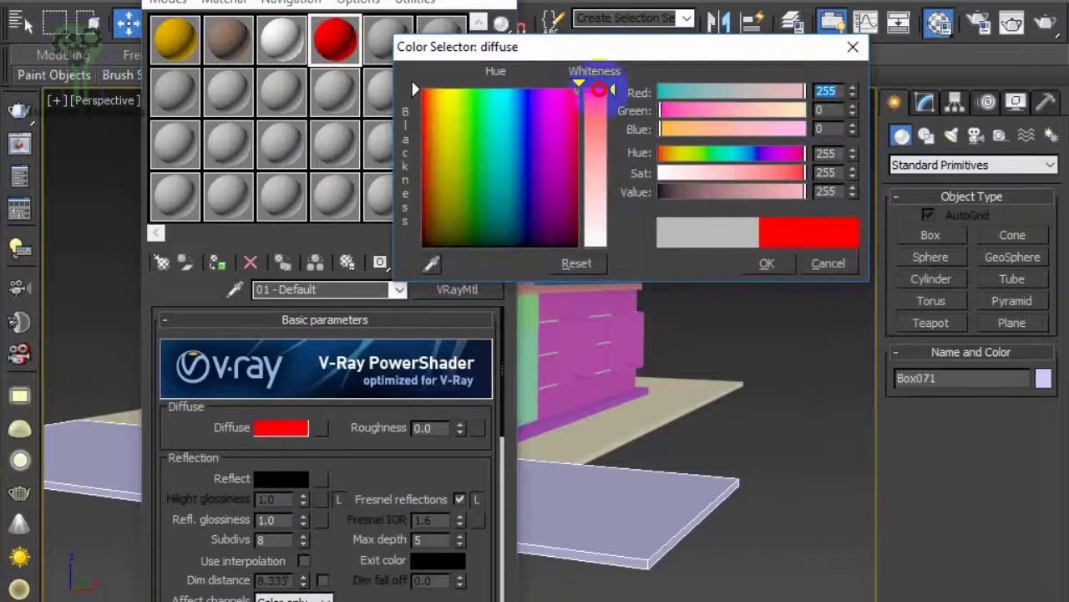
{"action": "left_click", "coordinate": [572, 161]}
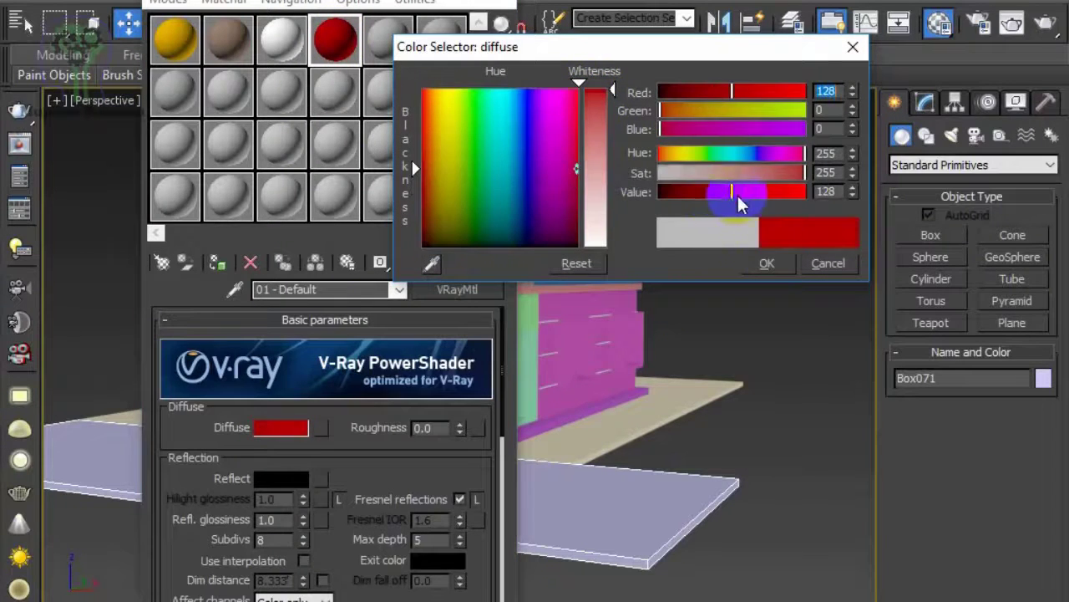
{"action": "left_click", "coordinate": [767, 263]}
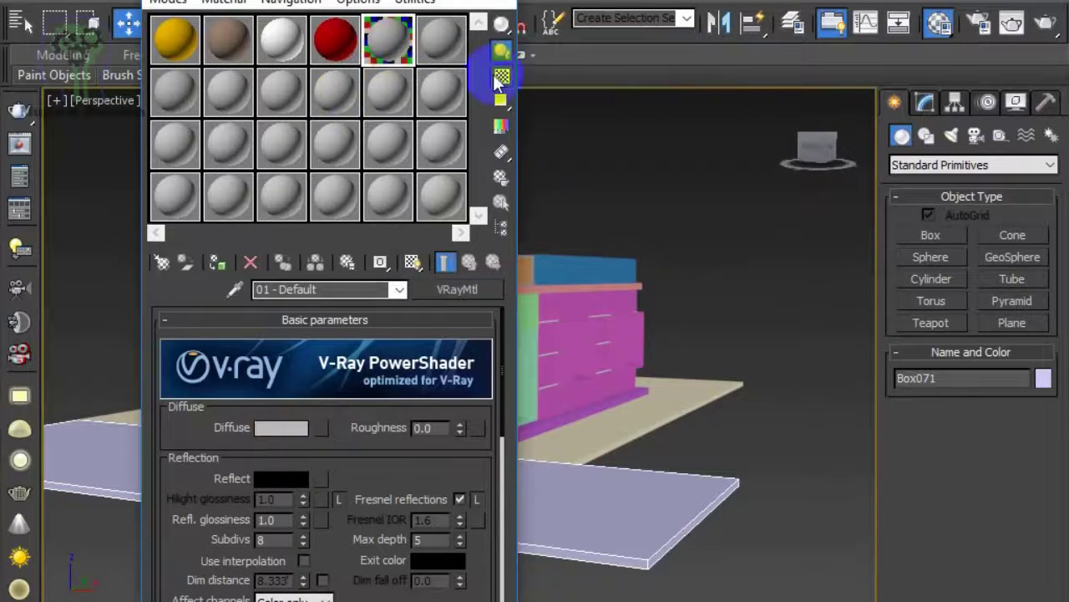
Show slot 5 on a checker background and raise its refraction to grey for transparency.
{"action": "left_click", "coordinate": [283, 427]}
{"action": "left_click", "coordinate": [766, 262]}
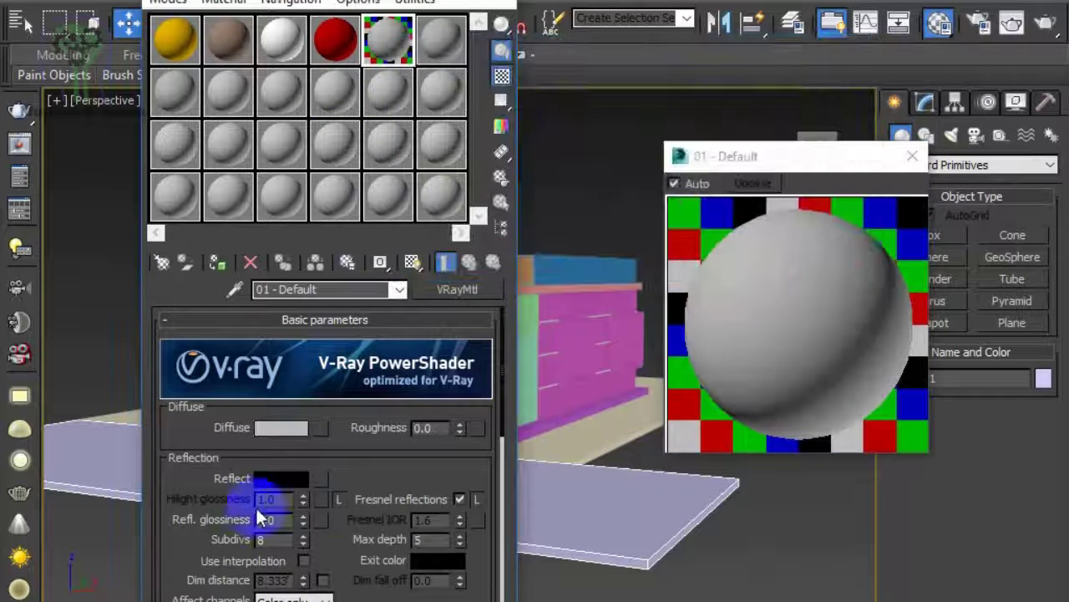
{"action": "scroll", "coordinate": [284, 551], "scroll_direction": "down", "scroll_amount": 1}
{"action": "left_click", "coordinate": [284, 447]}
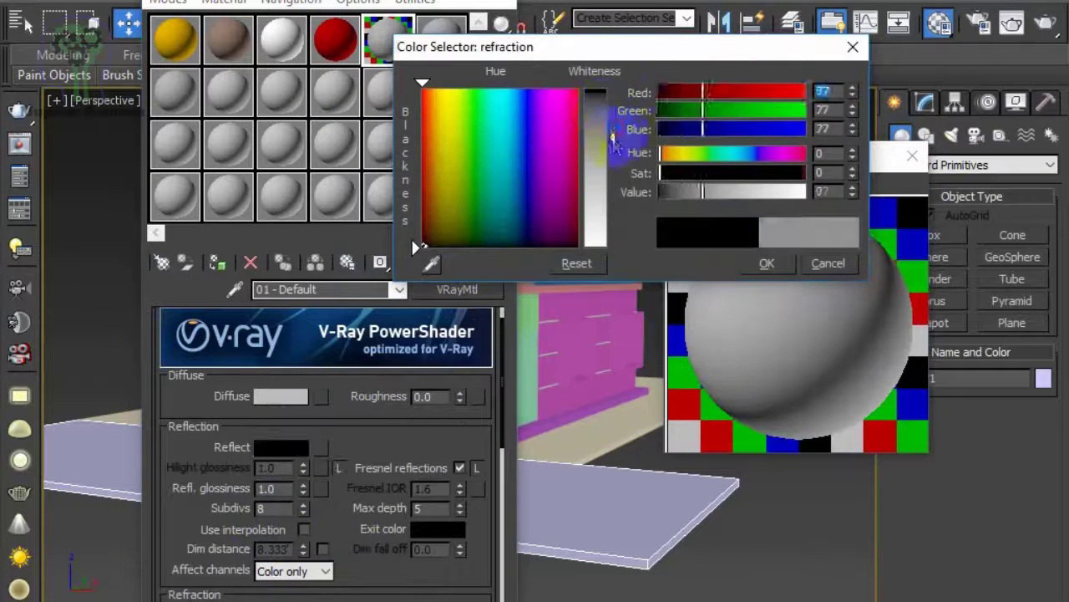
{"action": "left_click_drag", "start_coordinate": [612, 143], "coordinate": [615, 203]}
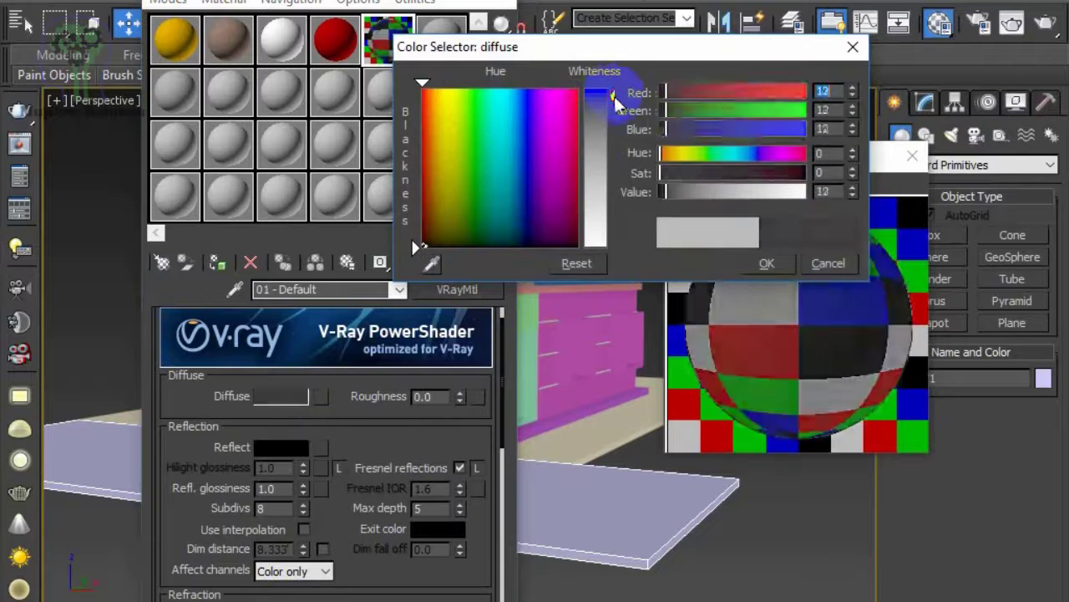
Give the fifth material a teal diffuse colour and 0.73 reflection glossiness.
{"action": "left_click", "coordinate": [509, 88]}
{"action": "left_click_drag", "start_coordinate": [613, 93], "coordinate": [602, 174]}
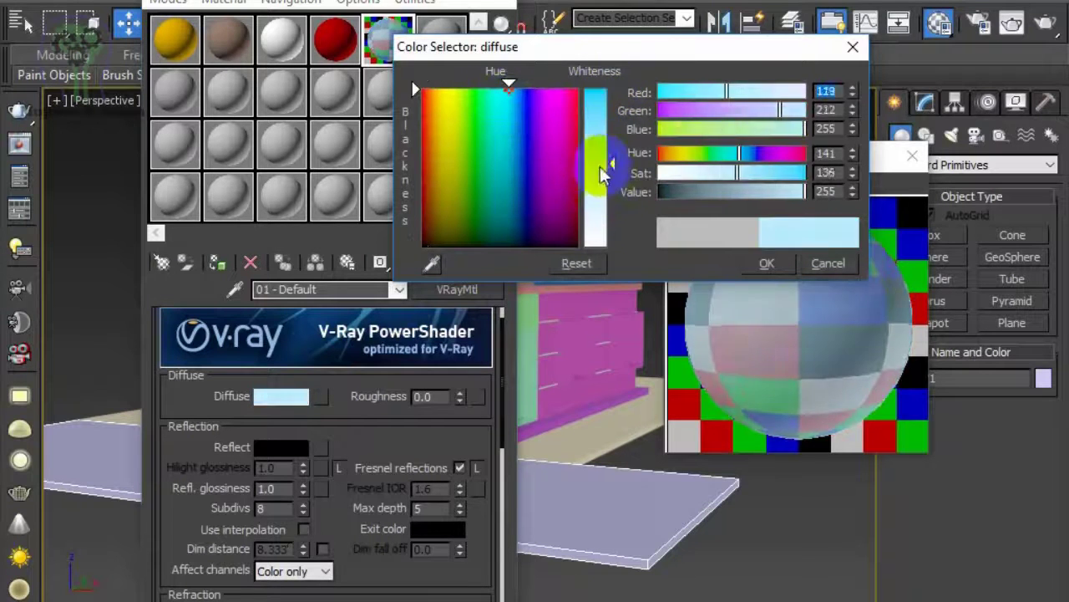
{"action": "left_click_drag", "start_coordinate": [803, 191], "coordinate": [716, 203]}
{"action": "left_click", "coordinate": [766, 263]}
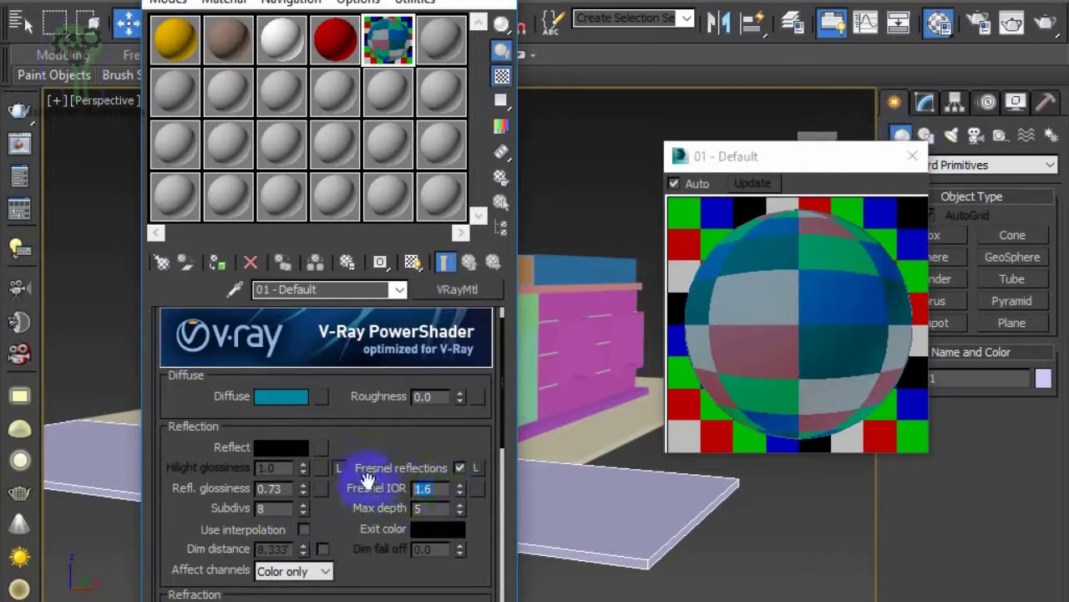
{"action": "left_click", "coordinate": [433, 488]}
{"action": "type", "text": "3"}
{"action": "left_click", "coordinate": [521, 249]}
Add a Bitmap diffuse map to slot 6 and browse to the Tutorial (E:) drive.
{"action": "left_click", "coordinate": [443, 46]}
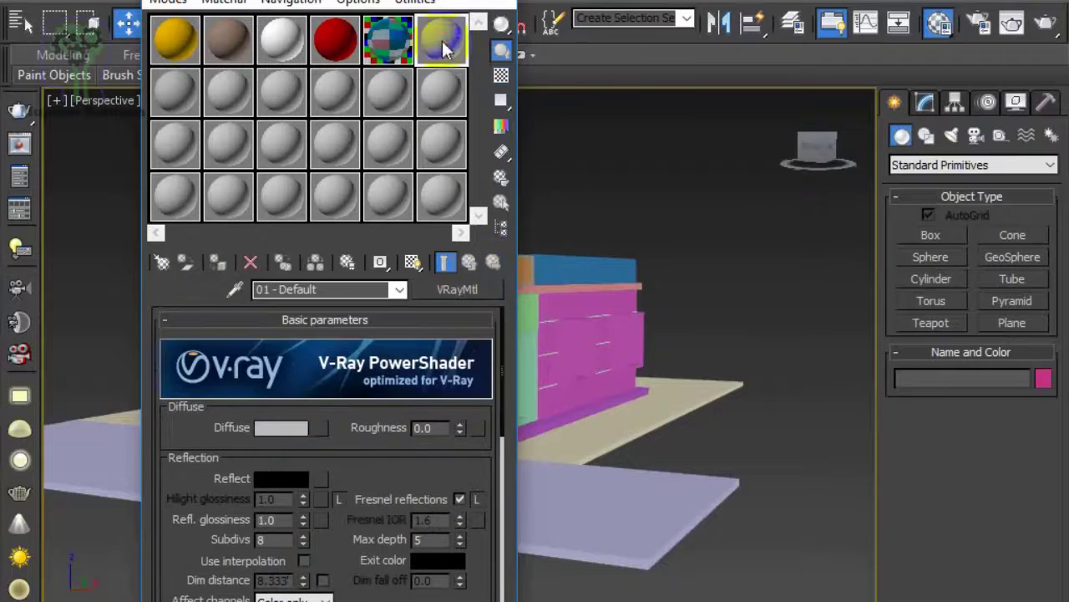
{"action": "left_click", "coordinate": [326, 427]}
{"action": "double_click", "coordinate": [327, 90]}
{"action": "left_click", "coordinate": [69, 148]}
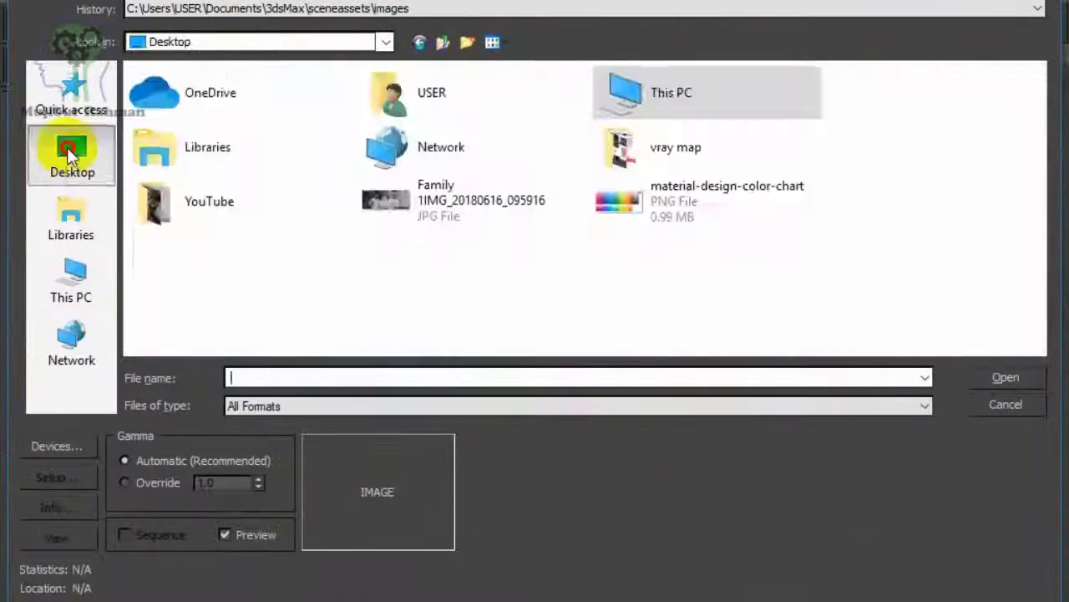
{"action": "left_click", "coordinate": [72, 280]}
{"action": "left_click", "coordinate": [270, 331]}
{"action": "double_click", "coordinate": [270, 331]}
Load Finishes.Flooring.Carpet.NeedlePunch.Black.jpg from the Carpet texture folder.
{"action": "double_click", "coordinate": [204, 121]}
{"action": "double_click", "coordinate": [184, 163]}
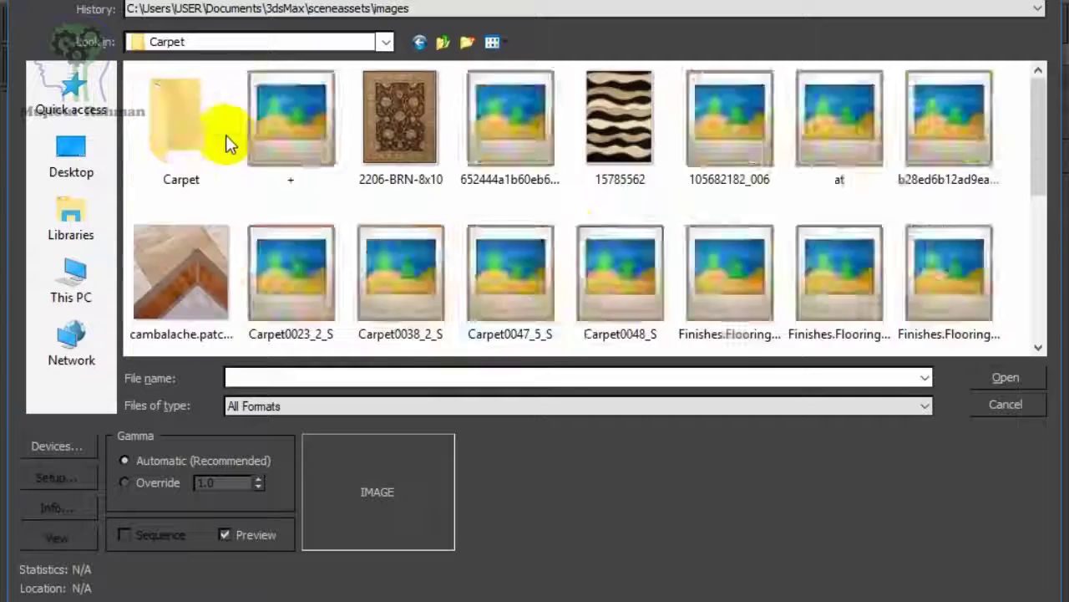
{"action": "scroll", "coordinate": [788, 172], "scroll_direction": "down", "scroll_amount": 5}
{"action": "scroll", "coordinate": [728, 192], "scroll_direction": "down", "scroll_amount": 3}
{"action": "scroll", "coordinate": [859, 156], "scroll_direction": "down", "scroll_amount": 3}
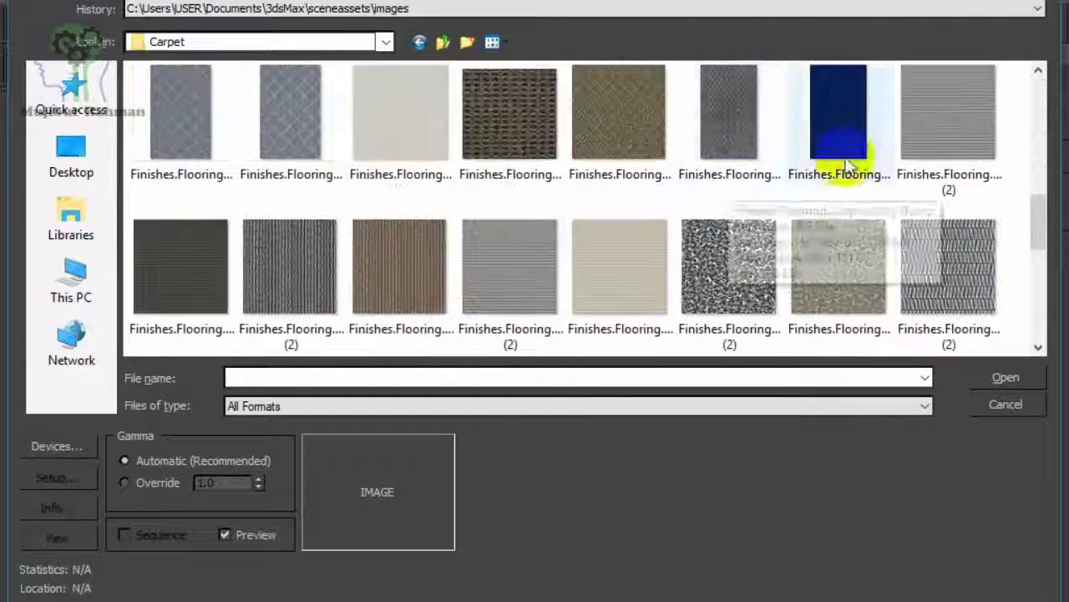
{"action": "scroll", "coordinate": [585, 251], "scroll_direction": "down", "scroll_amount": 2}
{"action": "left_click", "coordinate": [510, 265]}
{"action": "left_click", "coordinate": [181, 266]}
{"action": "left_click", "coordinate": [1006, 377]}
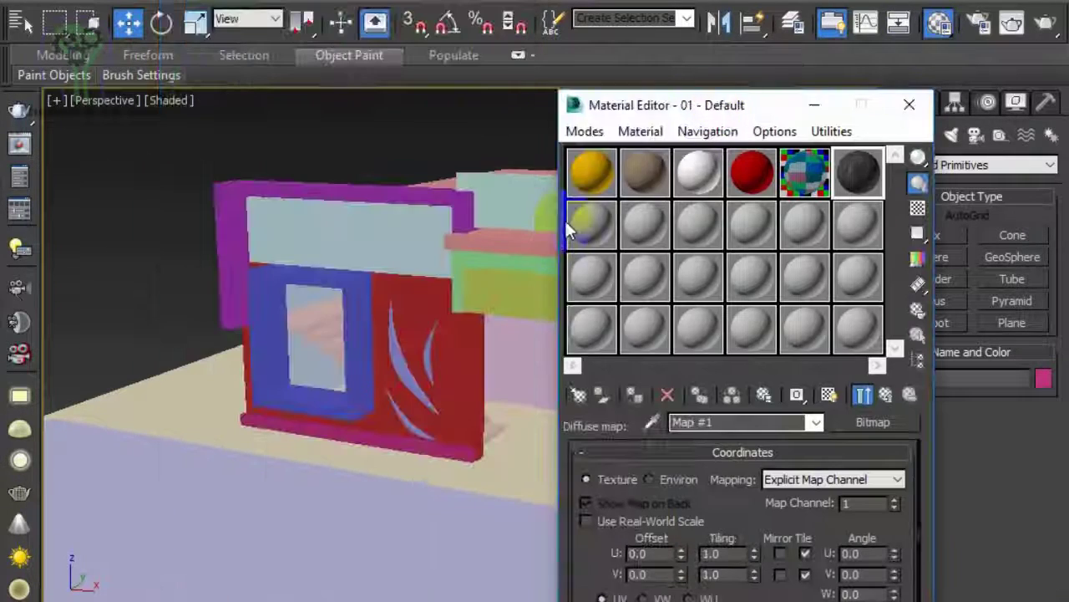
Apply the yellow material to the front wall, keeping it under a new name.
{"action": "left_click", "coordinate": [643, 172]}
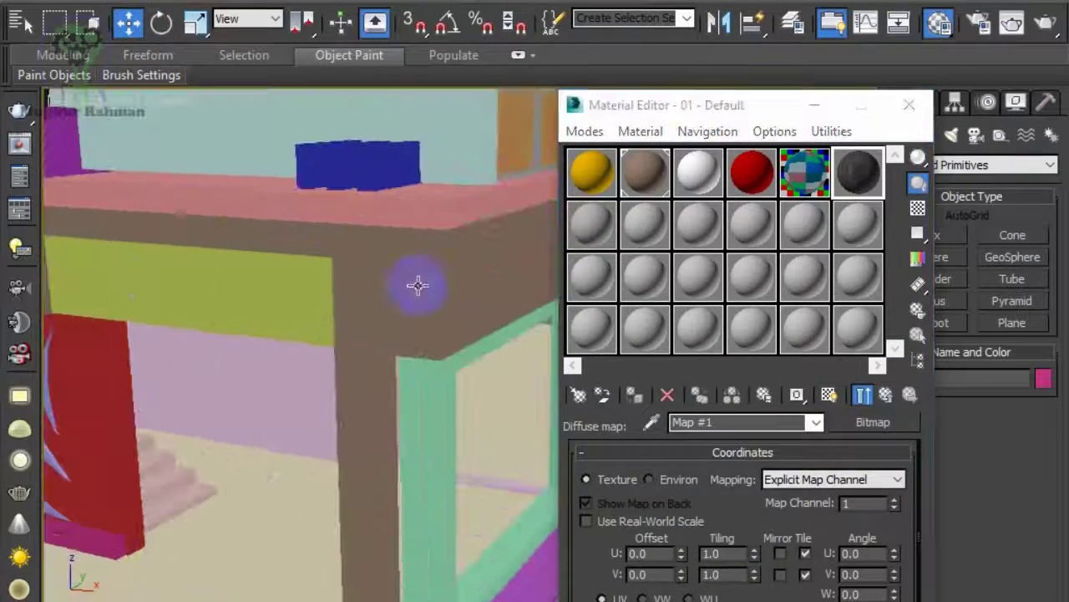
{"action": "left_click", "coordinate": [912, 157]}
{"action": "left_click_drag", "start_coordinate": [643, 171], "coordinate": [415, 276]}
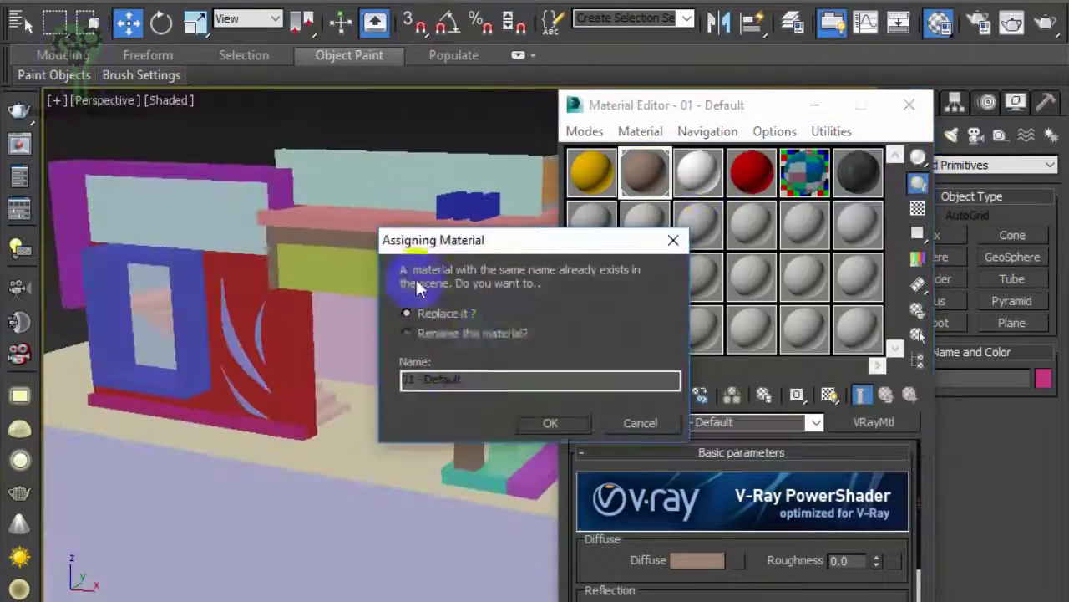
{"action": "key", "text": "Return"}
{"action": "left_click_drag", "start_coordinate": [591, 172], "coordinate": [442, 335]}
{"action": "left_click", "coordinate": [549, 421]}
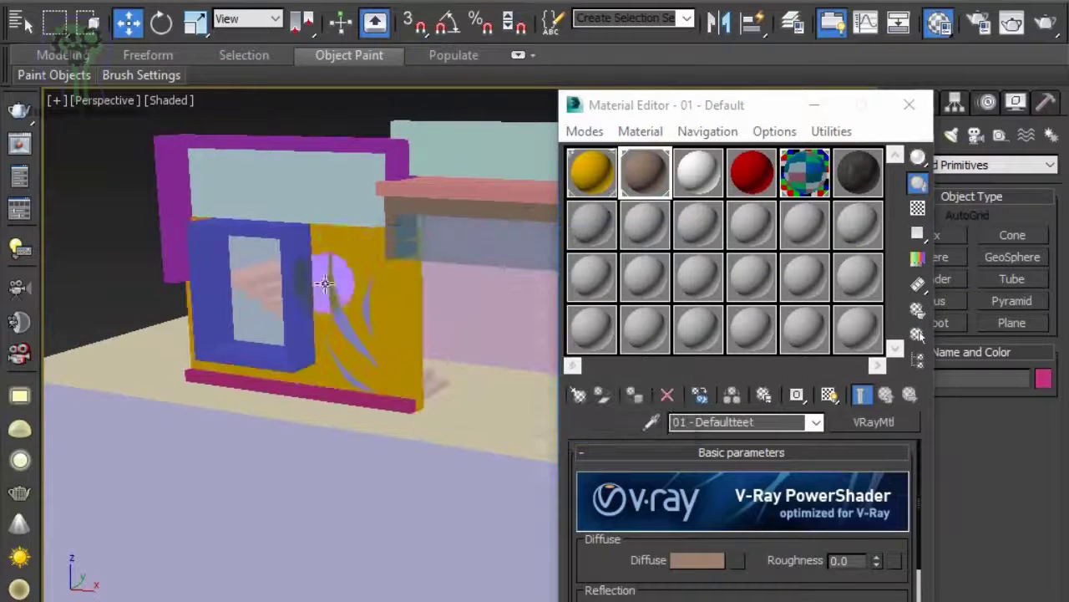
Apply the red material to the curved stripes and roof blocks, renamed 'ttt'.
{"action": "left_click_drag", "start_coordinate": [347, 276], "coordinate": [603, 200]}
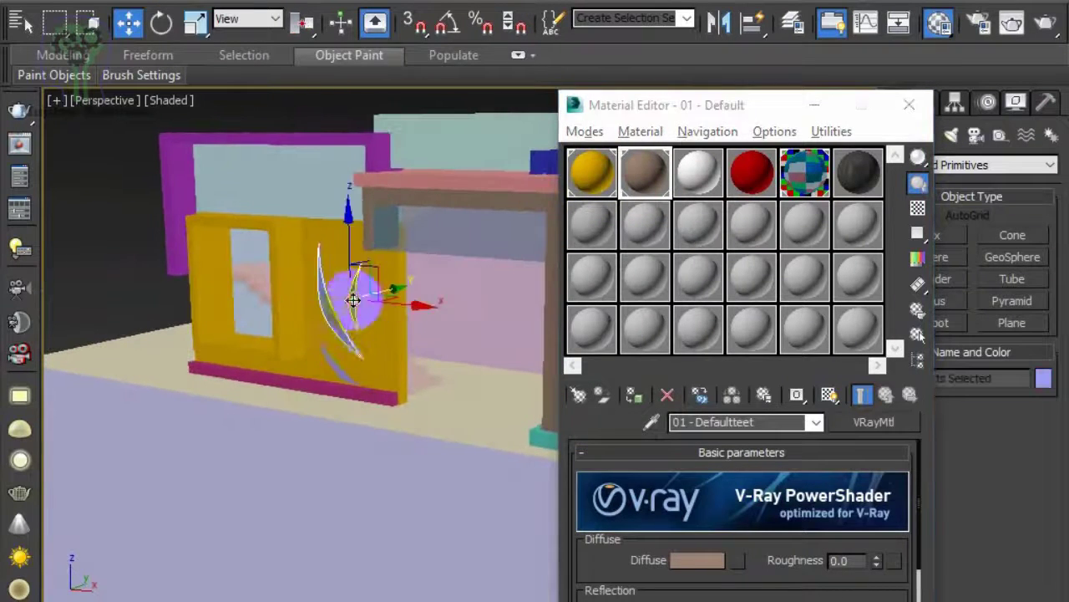
{"action": "left_click", "coordinate": [635, 395]}
{"action": "type", "text": "ttt"}
{"action": "key", "text": "Return"}
{"action": "middle_click_drag", "start_coordinate": [468, 360], "coordinate": [435, 318], "text": "alt"}
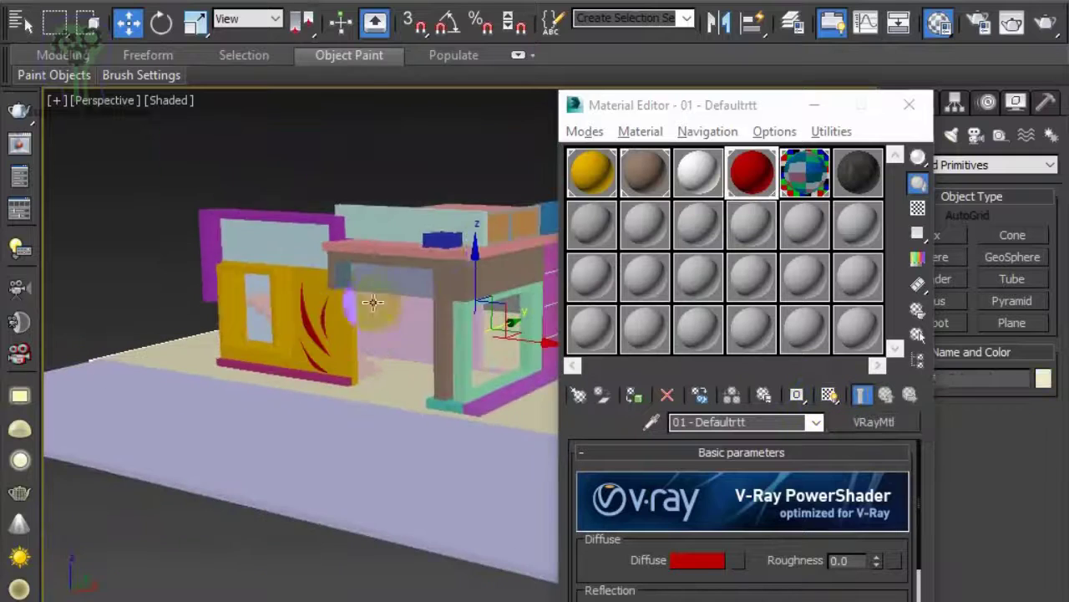
{"action": "scroll", "coordinate": [477, 275], "scroll_direction": "up", "scroll_amount": 4}
{"action": "left_click", "coordinate": [382, 449]}
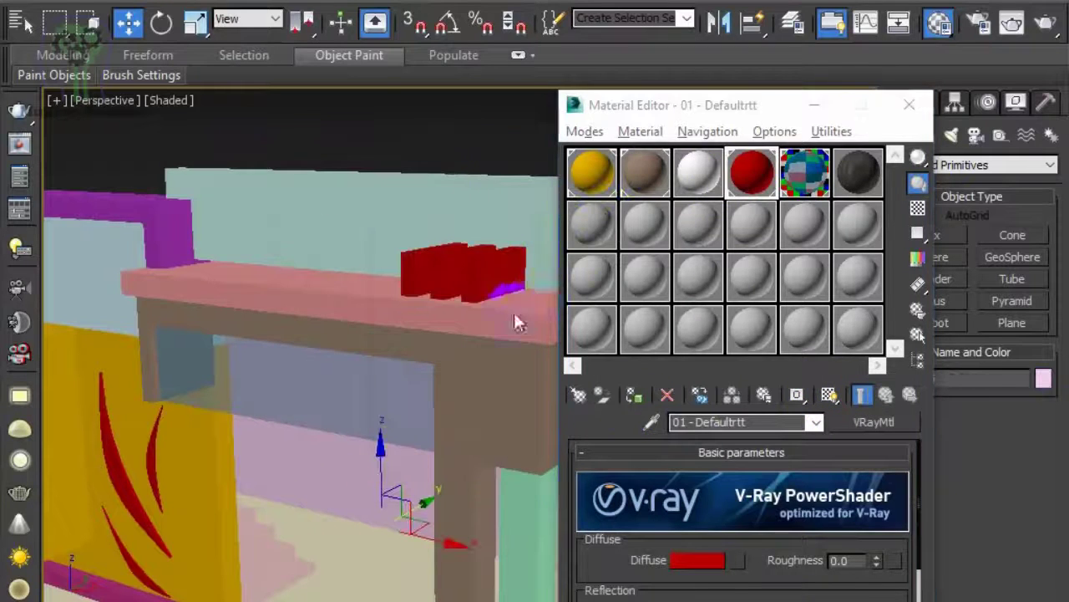
{"action": "type", "text": "tyy"}
{"action": "left_click", "coordinate": [552, 411]}
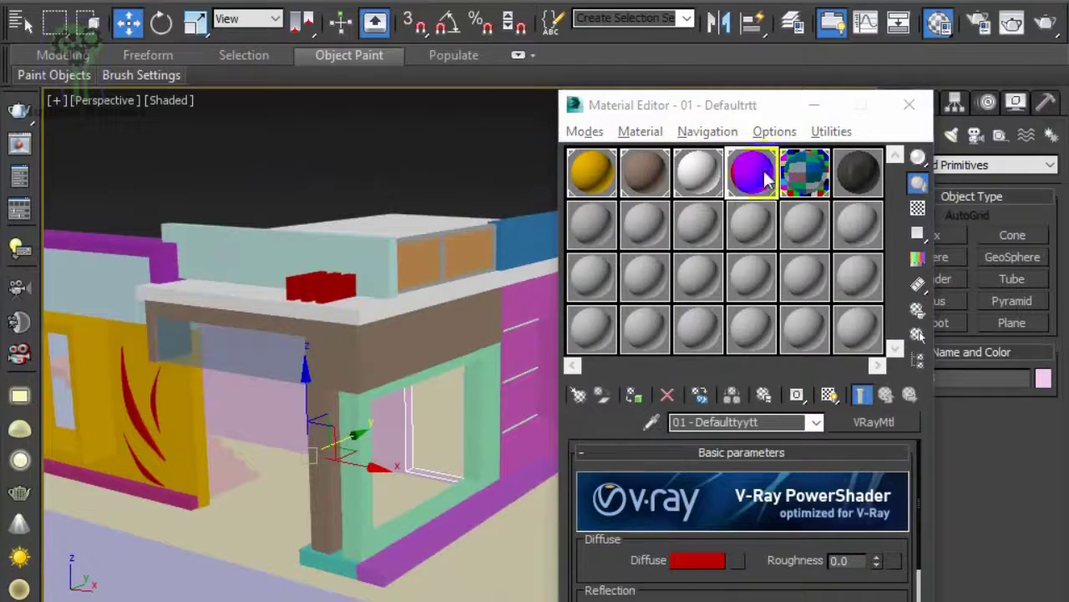
Apply the white material to the large window frame.
{"action": "left_click_drag", "start_coordinate": [764, 178], "coordinate": [390, 359]}
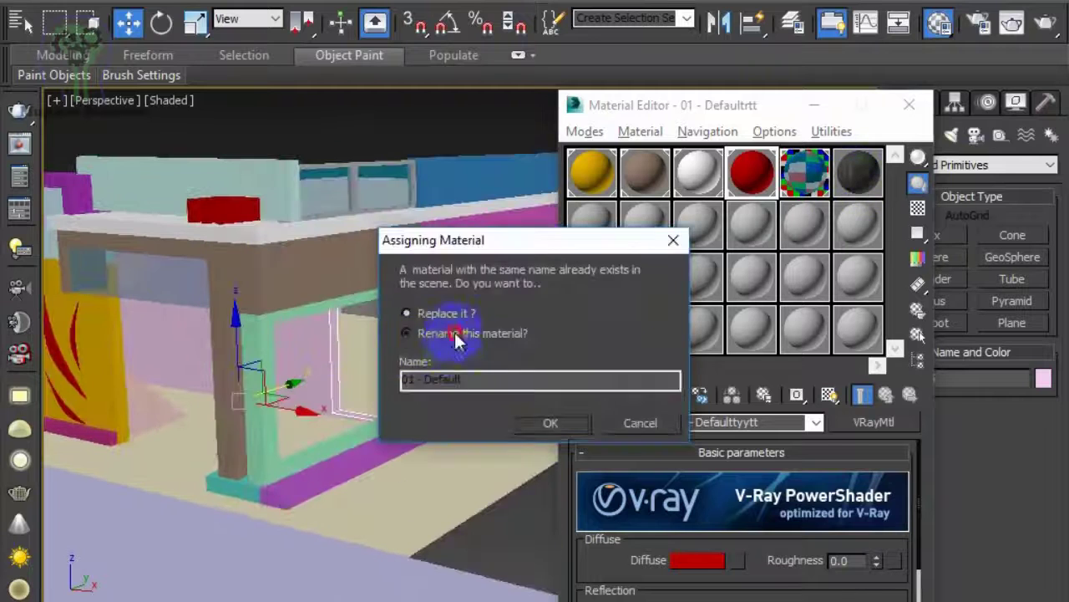
{"action": "key", "text": "Return"}
{"action": "left_click", "coordinate": [404, 355]}
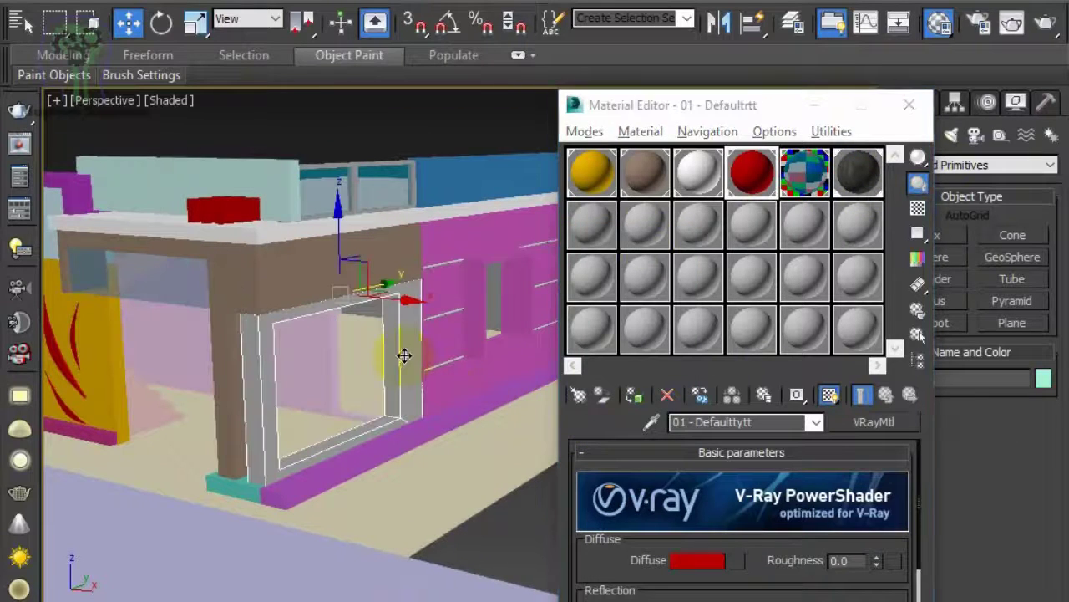
{"action": "scroll", "coordinate": [282, 411], "scroll_direction": "up", "scroll_amount": 4}
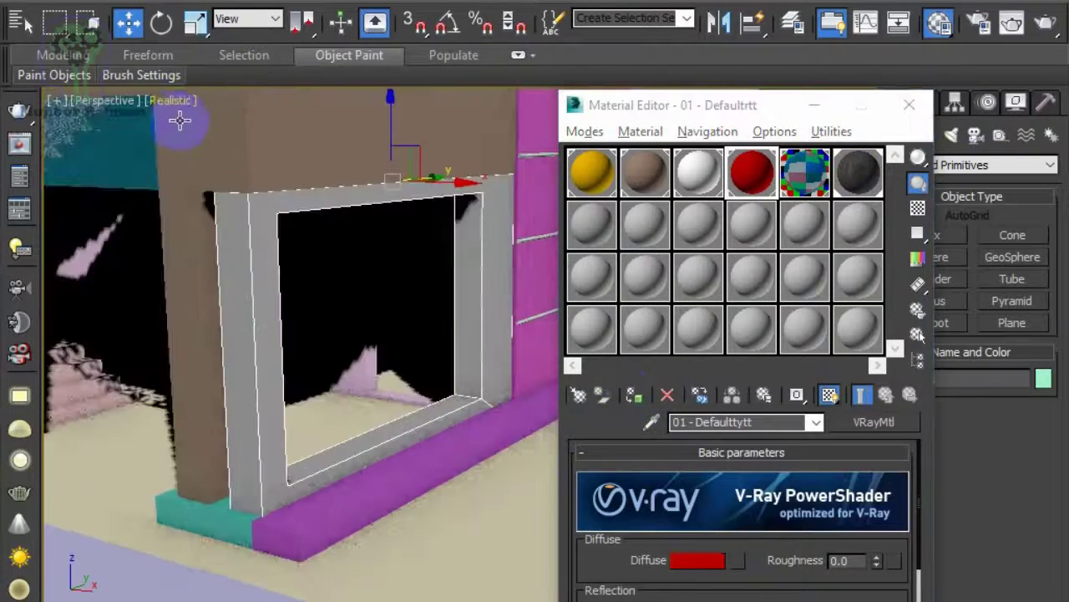
{"action": "left_click", "coordinate": [258, 148]}
Switch the viewport back to plain shading and zoom out on the house.
{"action": "left_click", "coordinate": [171, 100]}
{"action": "left_click", "coordinate": [205, 142]}
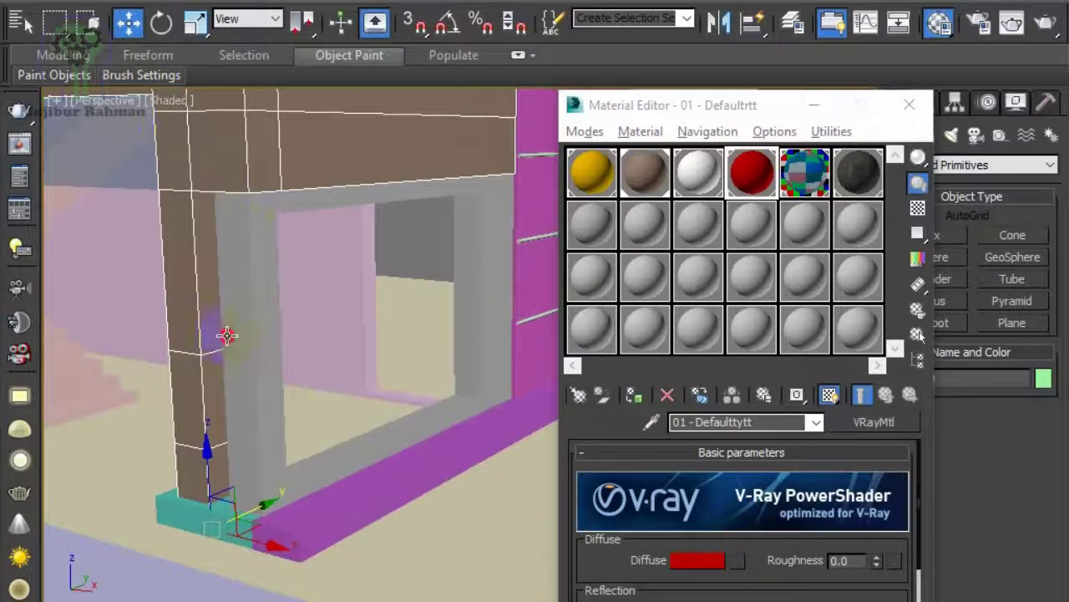
{"action": "left_click", "coordinate": [172, 100]}
{"action": "left_click", "coordinate": [96, 101]}
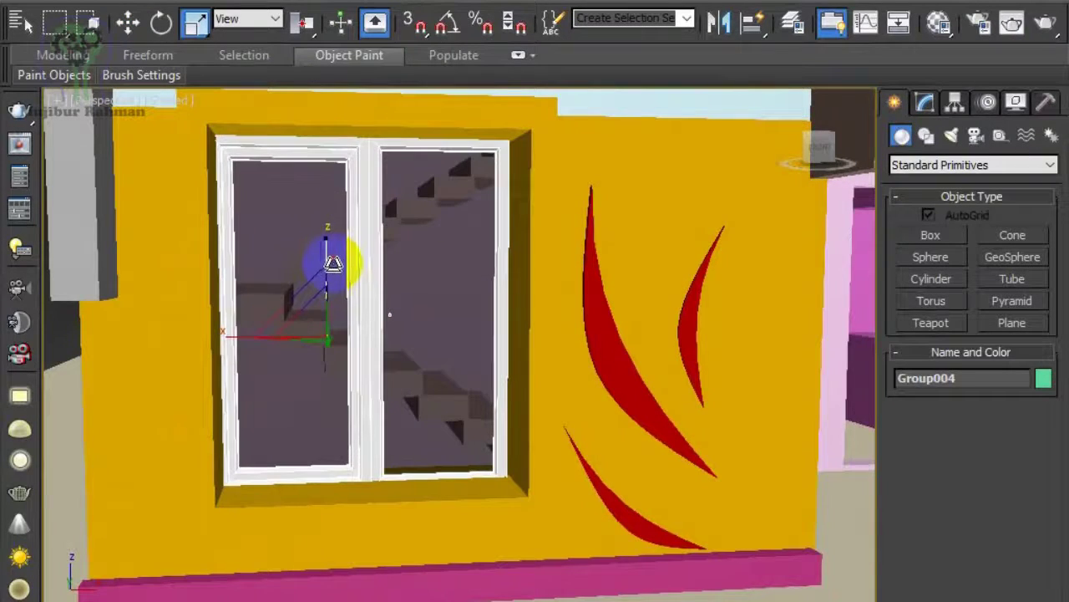
{"action": "scroll", "coordinate": [630, 432], "scroll_direction": "down", "scroll_amount": 3}
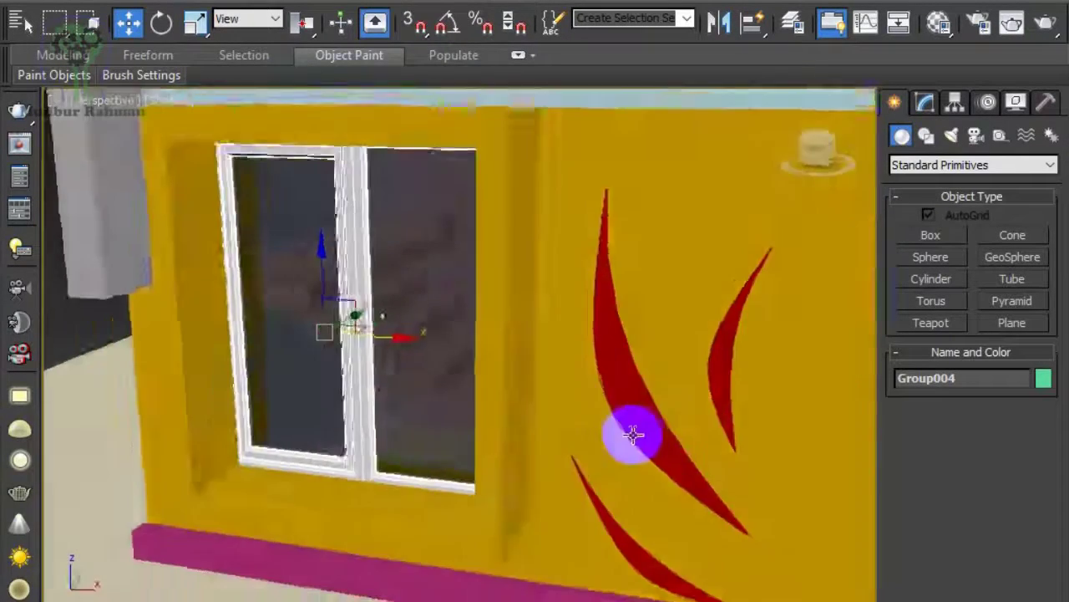
{"action": "scroll", "coordinate": [597, 406], "scroll_direction": "down", "scroll_amount": 3}
{"action": "scroll", "coordinate": [626, 401], "scroll_direction": "down", "scroll_amount": 5}
Place a VRay physical camera aimed at the house, view through it, and test-render.
{"action": "left_click", "coordinate": [976, 135]}
{"action": "left_click", "coordinate": [973, 164]}
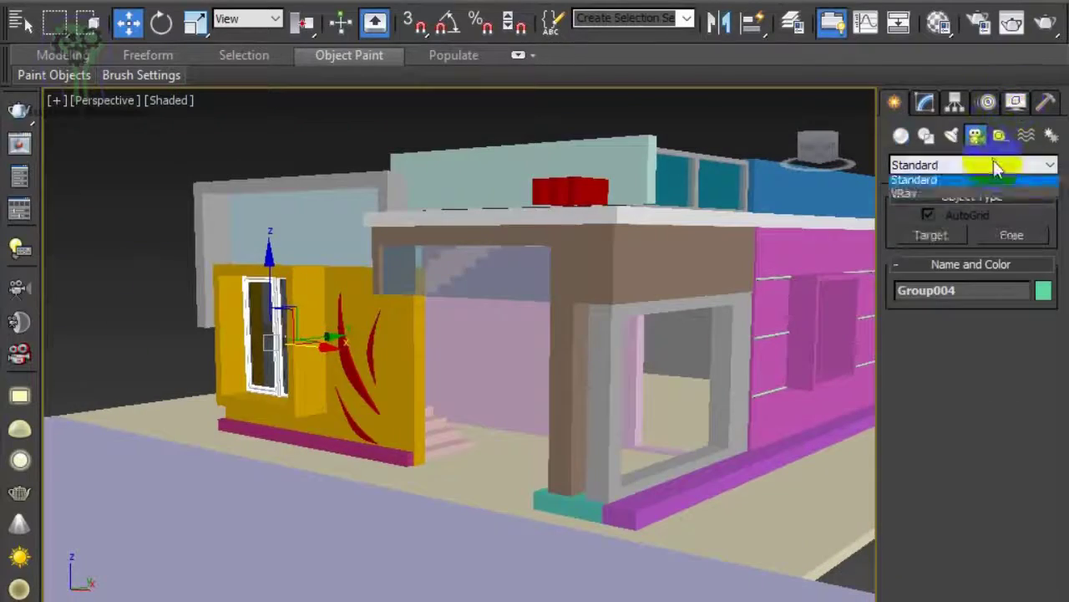
{"action": "left_click", "coordinate": [906, 177]}
{"action": "left_click", "coordinate": [1013, 235]}
{"action": "left_click_drag", "start_coordinate": [513, 298], "coordinate": [477, 458]}
{"action": "key", "text": "c"}
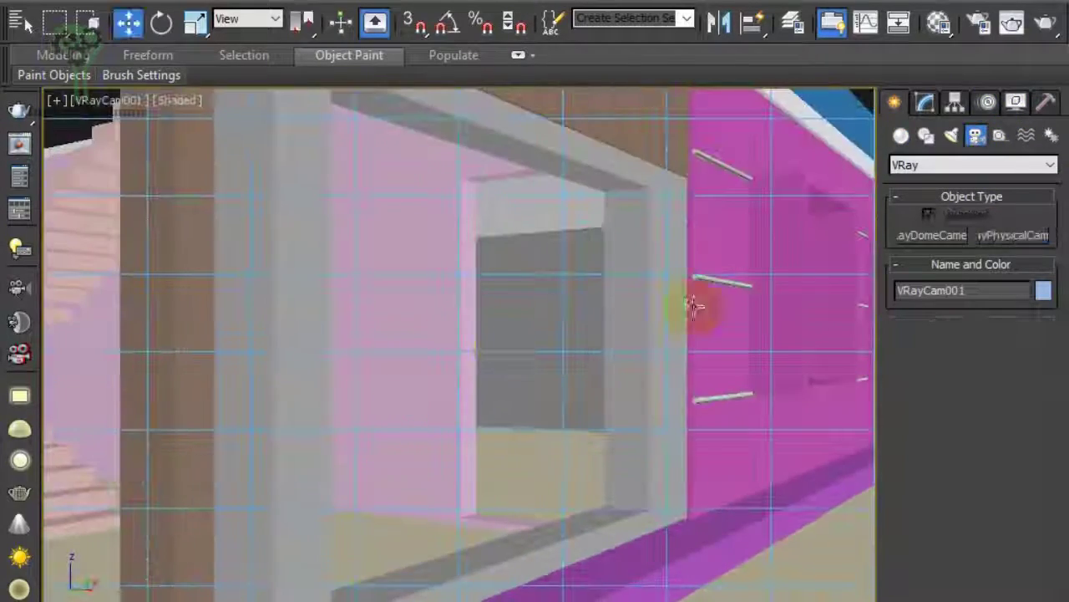
{"action": "key", "text": "shift+q"}
Add a VRaySun in the Top view, raise it above the house, and render.
{"action": "left_click", "coordinate": [951, 136]}
{"action": "left_click", "coordinate": [973, 165]}
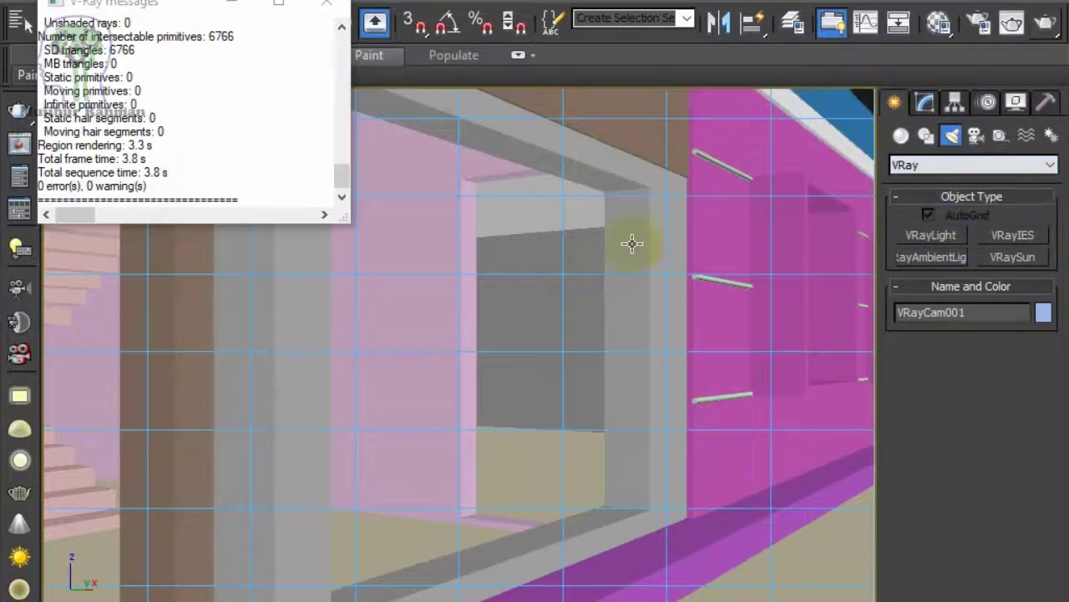
{"action": "key", "text": "alt+w"}
{"action": "right_click", "coordinate": [287, 256]}
{"action": "left_click", "coordinate": [370, 238]}
{"action": "left_click", "coordinate": [928, 235]}
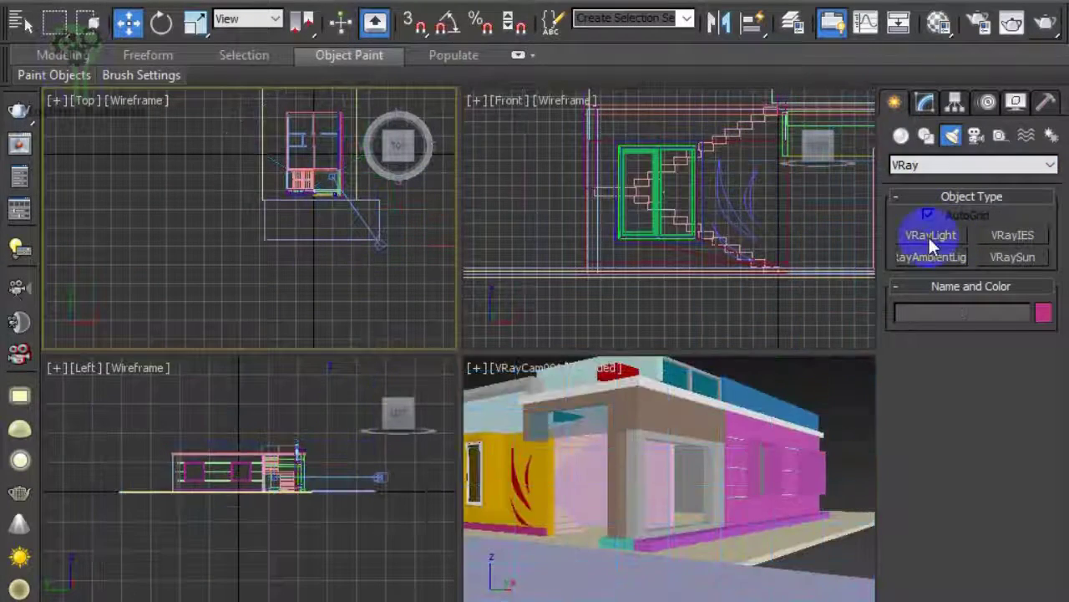
{"action": "left_click", "coordinate": [1012, 257]}
{"action": "left_click_drag", "start_coordinate": [378, 300], "coordinate": [326, 192]}
{"action": "left_click", "coordinate": [585, 406]}
{"action": "left_click", "coordinate": [769, 172]}
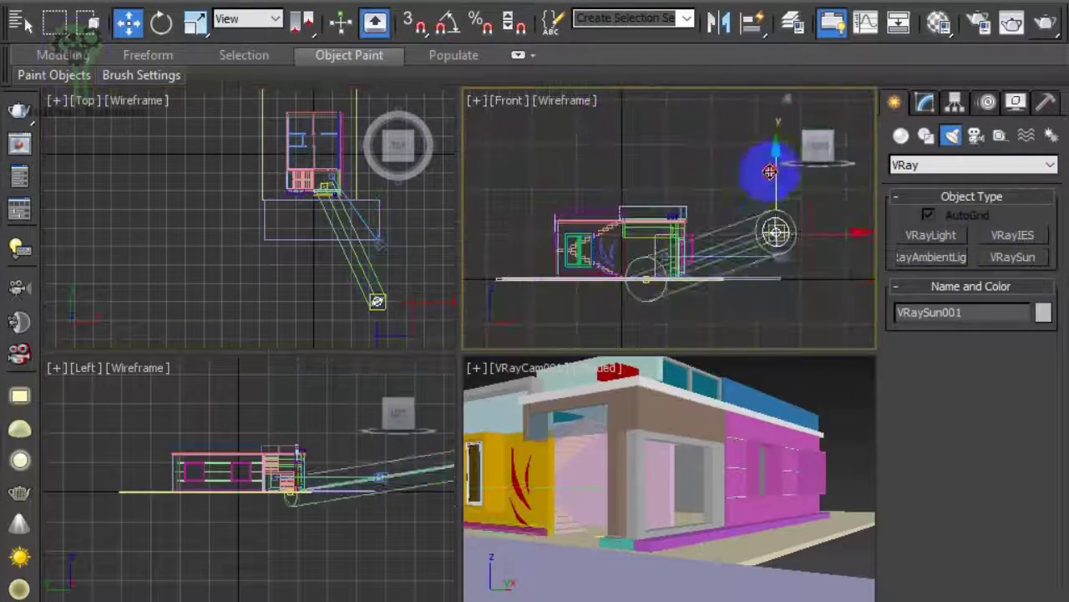
{"action": "left_click_drag", "start_coordinate": [769, 172], "coordinate": [768, 134]}
{"action": "left_click", "coordinate": [1048, 25]}
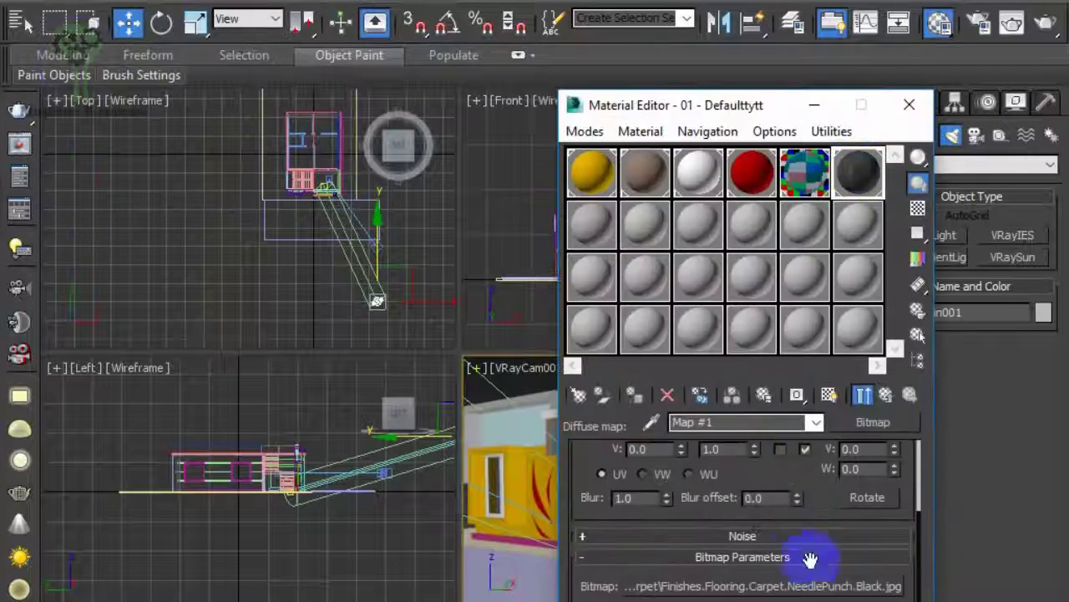
Load the Berber pattern carpet bitmap as the diffuse texture.
{"action": "left_click", "coordinate": [802, 586]}
{"action": "left_click", "coordinate": [321, 368]}
{"action": "left_click", "coordinate": [510, 213]}
{"action": "left_click", "coordinate": [516, 380]}
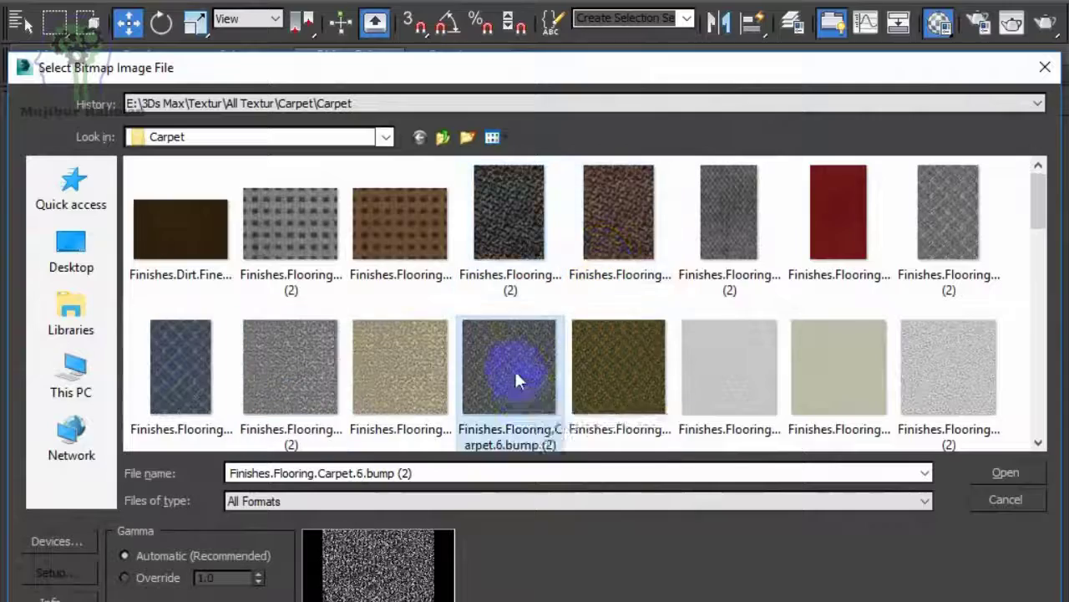
{"action": "left_click", "coordinate": [292, 368]}
{"action": "scroll", "coordinate": [299, 262], "scroll_direction": "down", "scroll_amount": 3}
{"action": "left_click", "coordinate": [728, 367]}
{"action": "left_click", "coordinate": [291, 367]}
{"action": "double_click", "coordinate": [292, 368]}
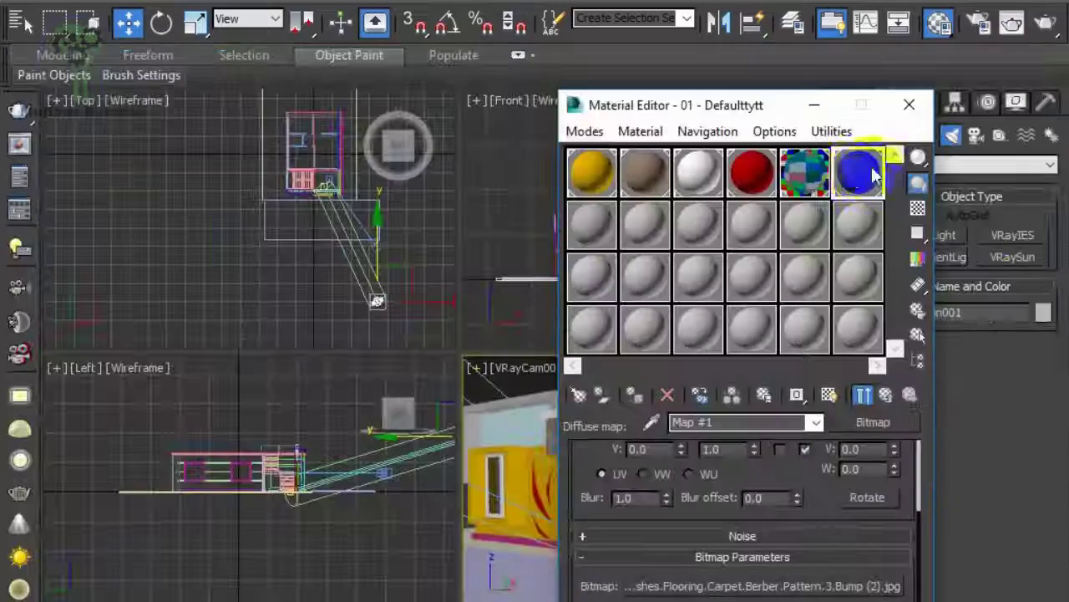
{"action": "double_click", "coordinate": [861, 174]}
{"action": "left_click", "coordinate": [909, 105]}
Render a check, then raise the map's tiling to 5 in both directions.
{"action": "scroll", "coordinate": [767, 457], "scroll_direction": "up", "scroll_amount": 5}
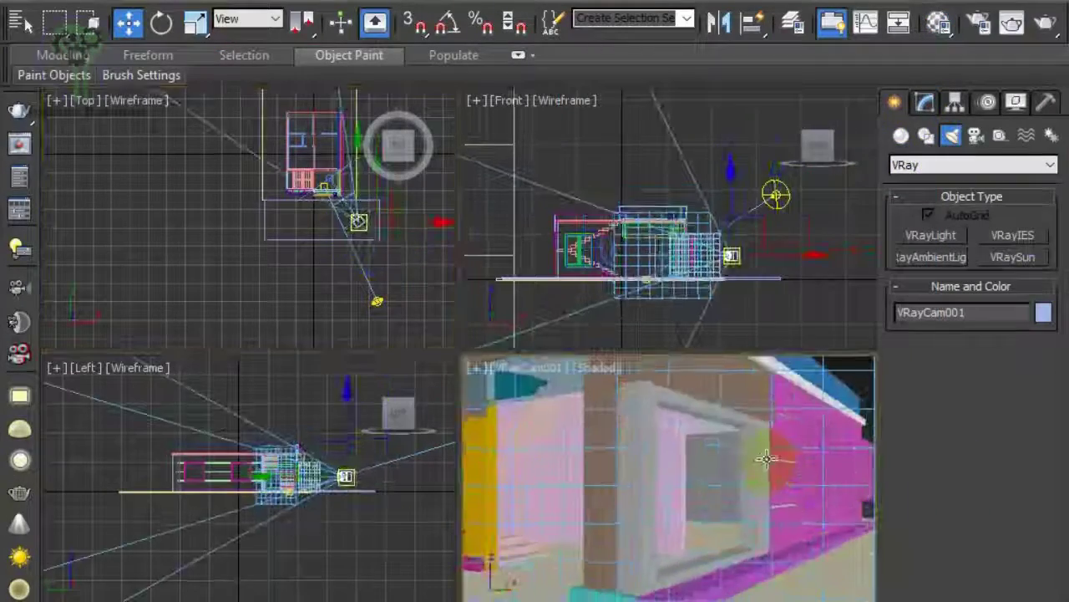
{"action": "key", "text": "shift+q"}
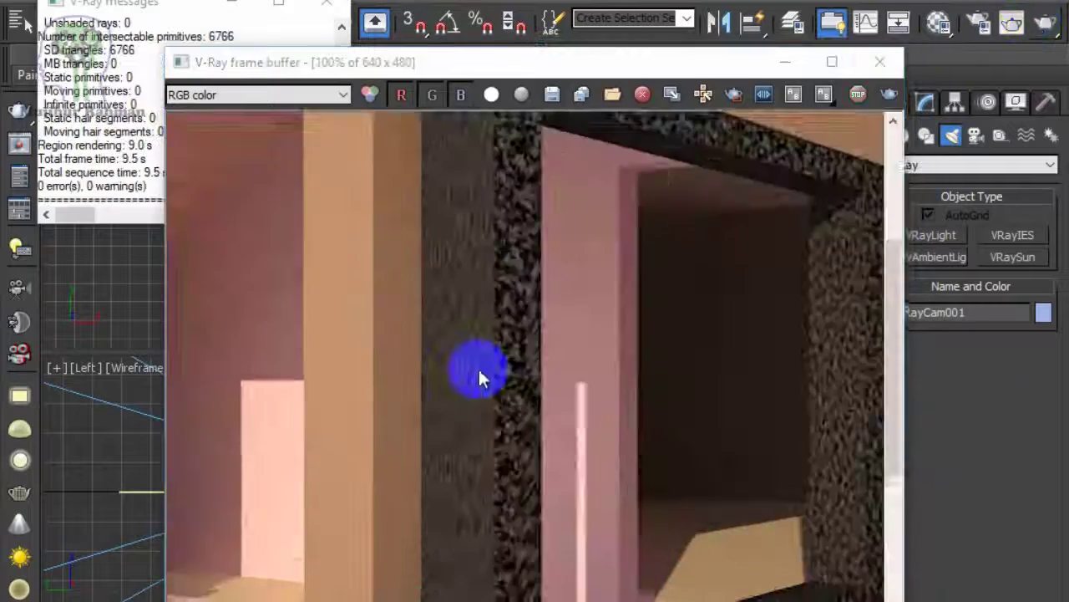
{"action": "scroll", "coordinate": [480, 376], "scroll_direction": "down", "scroll_amount": 3}
{"action": "key", "text": "m"}
{"action": "left_click_drag", "start_coordinate": [708, 149], "coordinate": [415, 142]}
{"action": "left_click_drag", "start_coordinate": [548, 441], "coordinate": [598, 470]}
{"action": "type", "text": "5"}
{"action": "key", "text": "Tab"}
{"action": "type", "text": "5"}
{"action": "key", "text": "Return"}
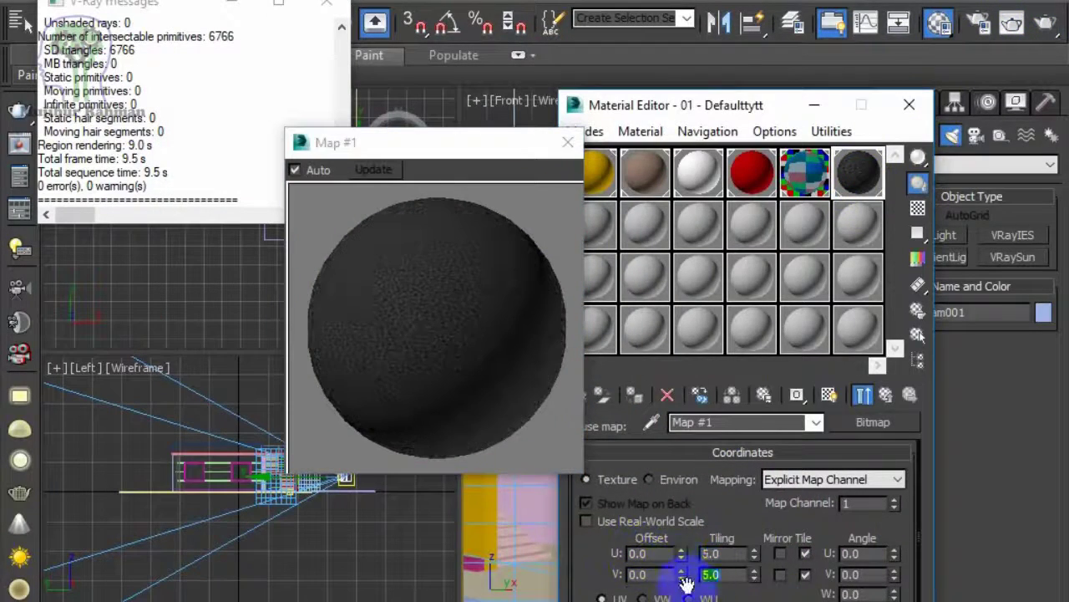
{"action": "left_click", "coordinate": [568, 142]}
{"action": "left_click_drag", "start_coordinate": [739, 105], "coordinate": [296, 73]}
Add a UVW Map modifier with Box mapping to the window frame Box051.
{"action": "left_click", "coordinate": [552, 222]}
{"action": "left_click", "coordinate": [924, 101]}
{"action": "left_click", "coordinate": [941, 159]}
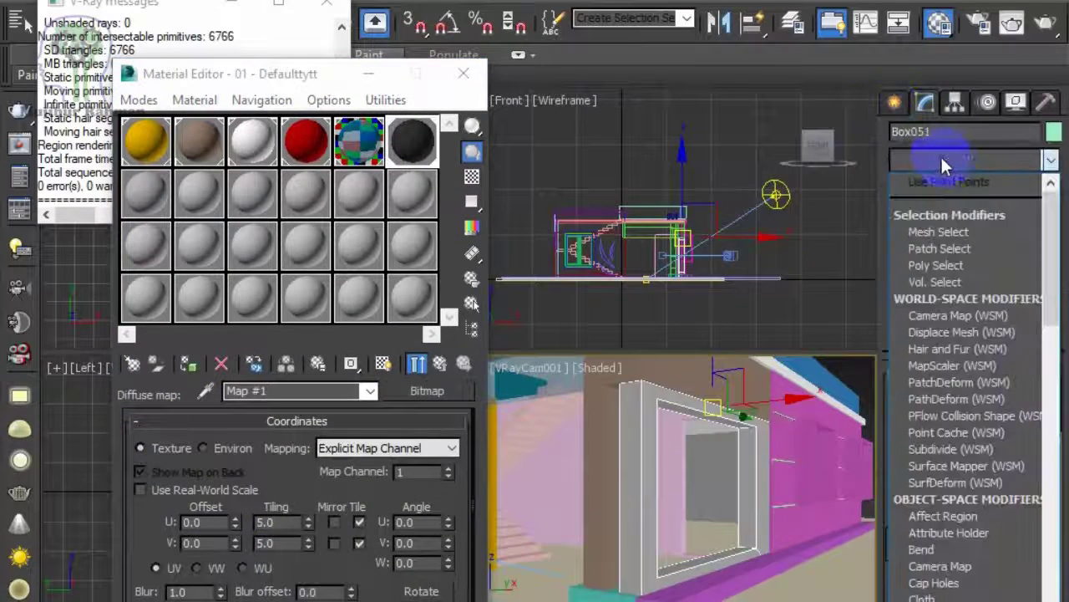
{"action": "type", "text": "uvw"}
{"action": "key", "text": "Return"}
{"action": "left_click", "coordinate": [929, 488]}
{"action": "scroll", "coordinate": [1023, 499], "scroll_direction": "down", "scroll_amount": 3}
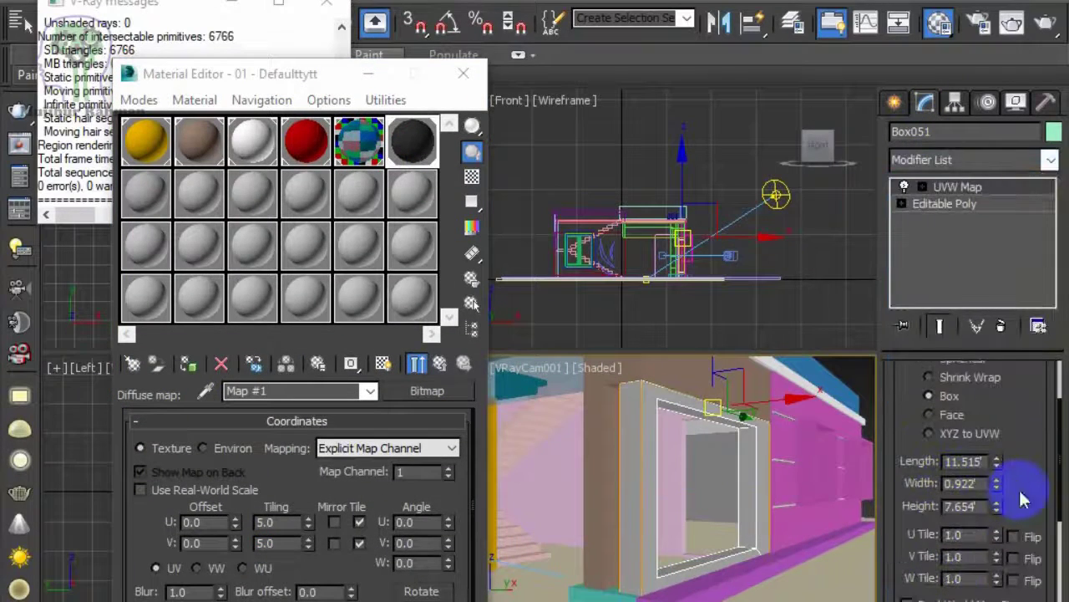
Re-render in V-Ray to verify the frame's striped texture, then close the frame buffer.
{"action": "left_click", "coordinate": [1043, 25]}
{"action": "scroll", "coordinate": [501, 370], "scroll_direction": "up", "scroll_amount": 3}
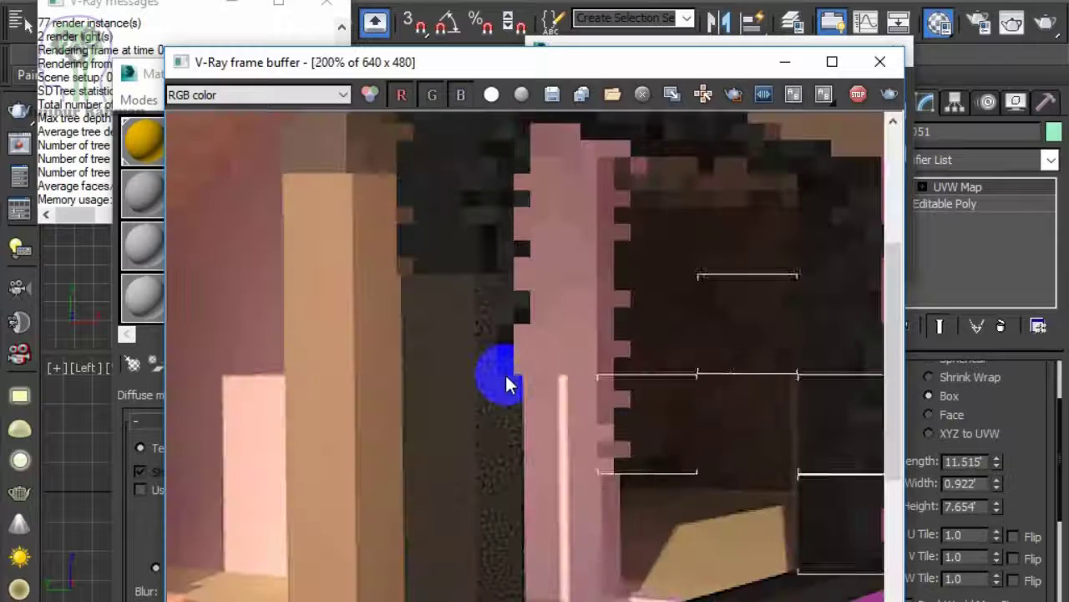
{"action": "scroll", "coordinate": [480, 384], "scroll_direction": "down", "scroll_amount": 1}
{"action": "left_click", "coordinate": [950, 336]}
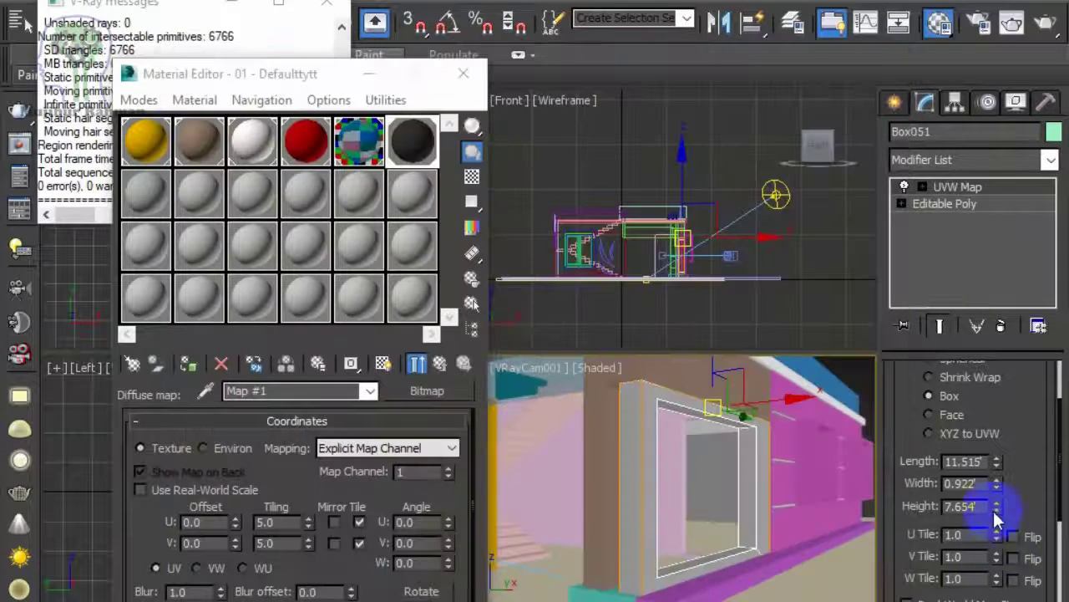
{"action": "scroll", "coordinate": [1001, 409], "scroll_direction": "up", "scroll_amount": 2}
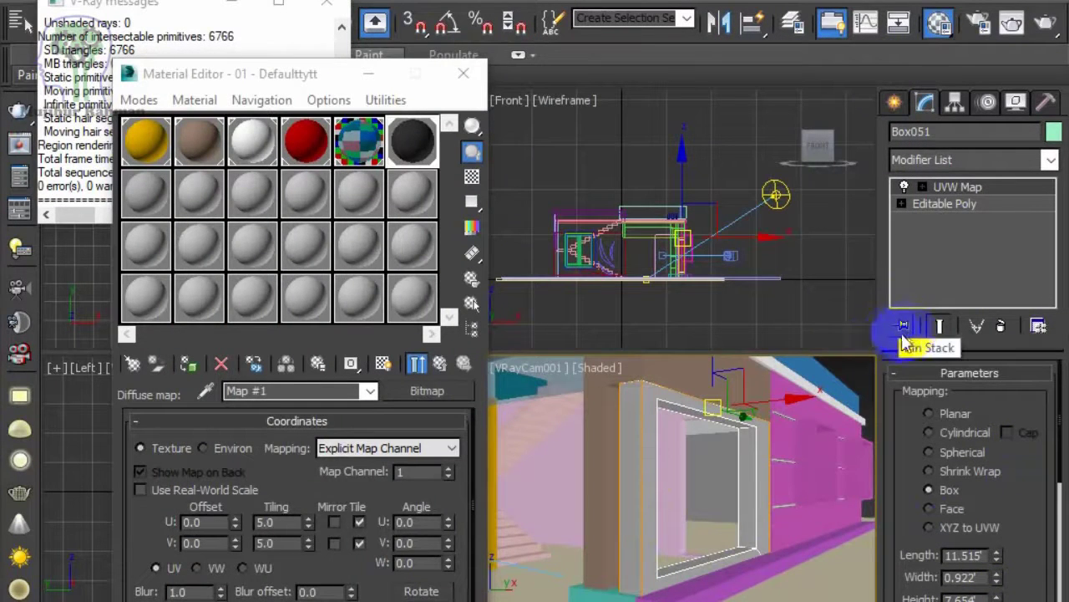
{"action": "key", "text": "shift+q"}
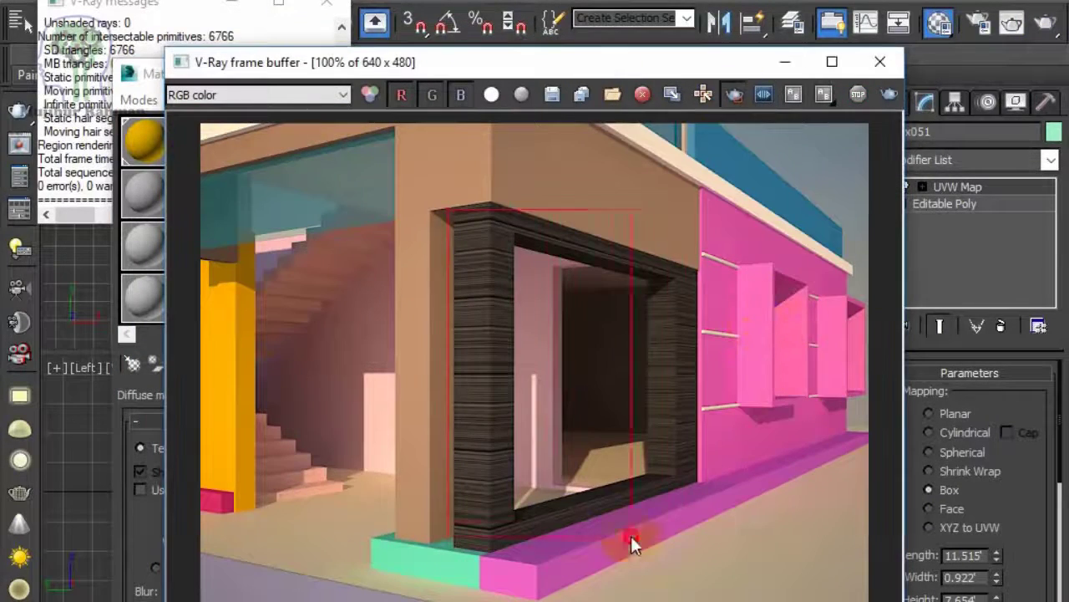
{"action": "left_click_drag", "start_coordinate": [675, 67], "coordinate": [993, 301]}
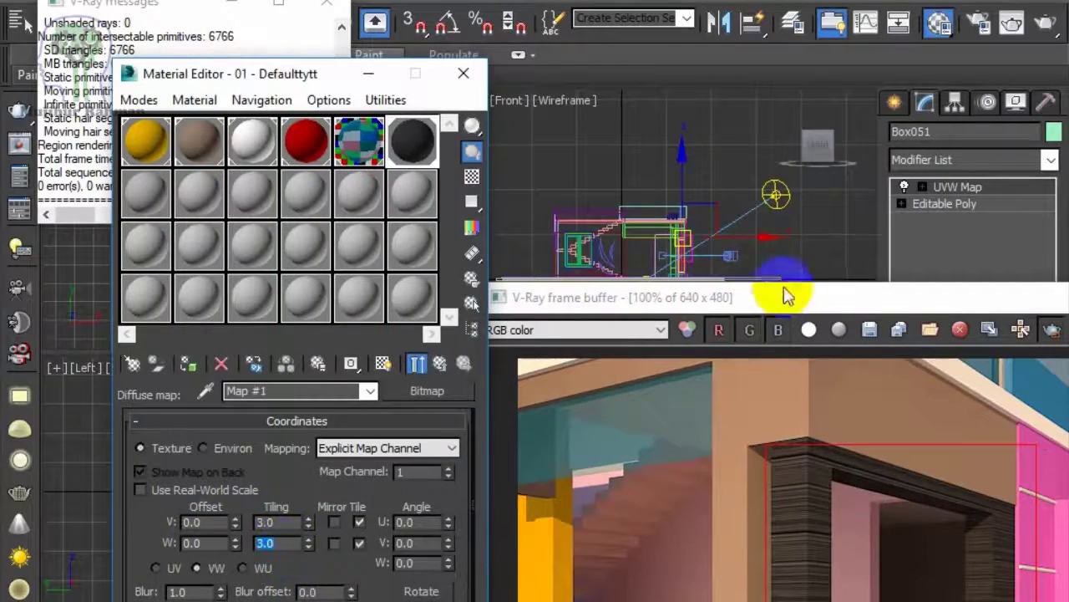
{"action": "key", "text": "shift+q"}
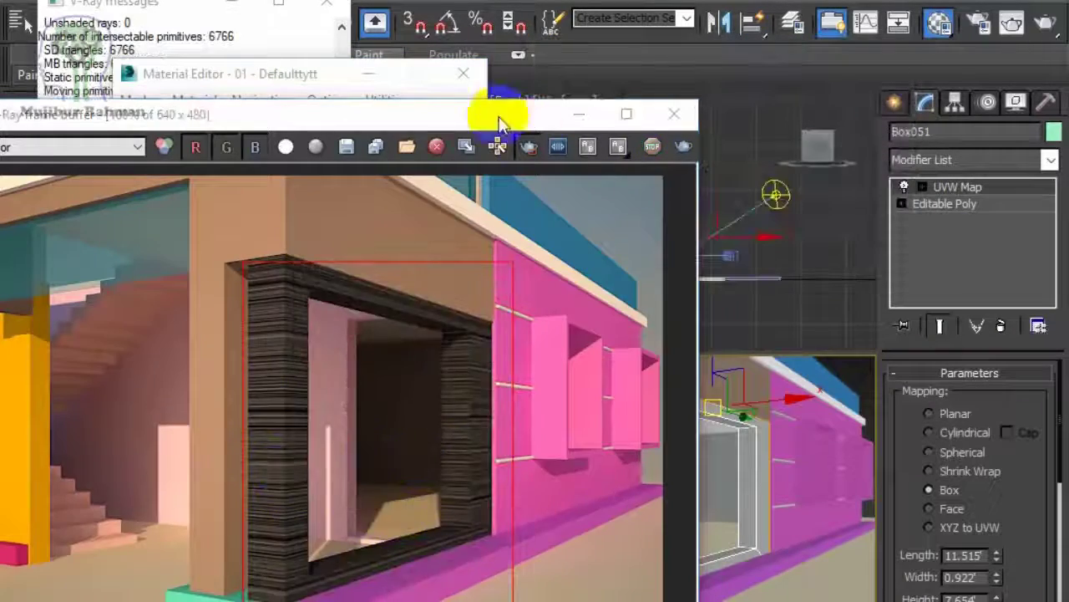
{"action": "mouse_move", "coordinate": [499, 122]}
{"action": "left_mouse_down"}
{"action": "mouse_move", "coordinate": [709, 110]}
{"action": "mouse_move", "coordinate": [437, 124]}
{"action": "left_mouse_up"}
{"action": "left_click", "coordinate": [869, 116]}
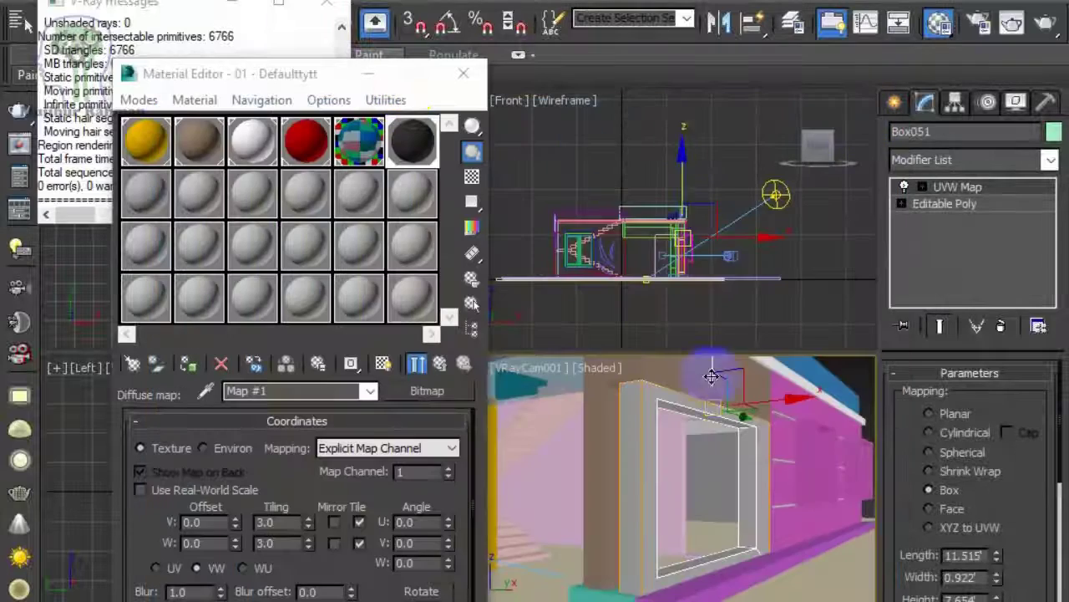
{"action": "left_click", "coordinate": [668, 489]}
{"action": "left_click", "coordinate": [567, 487]}
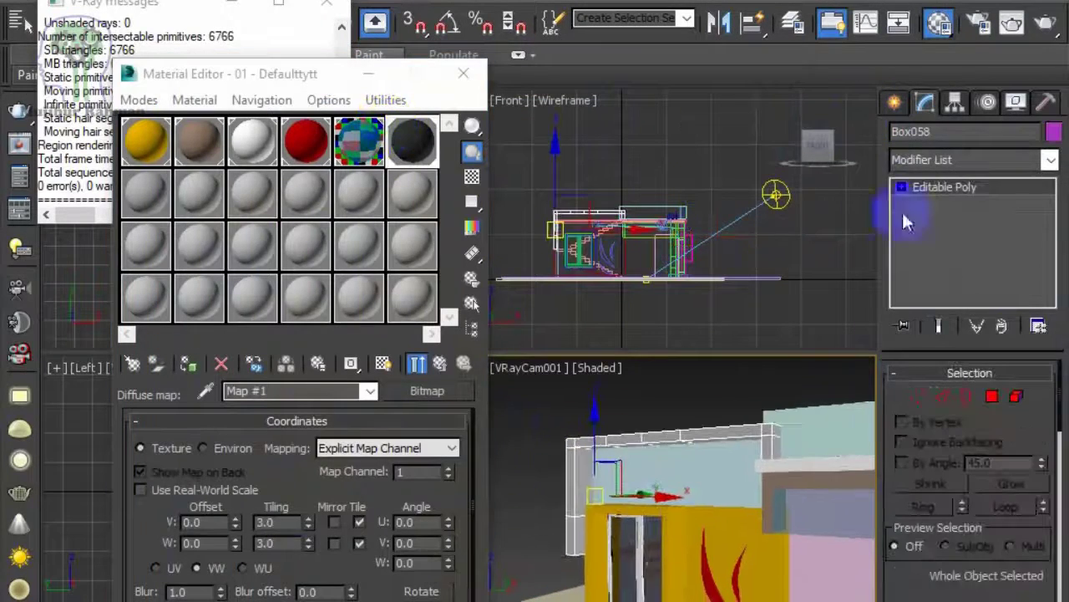
Render the camera view to check the beam above the yellow wall.
{"action": "key", "text": "shift+q"}
{"action": "scroll", "coordinate": [534, 397], "scroll_direction": "up", "scroll_amount": 3}
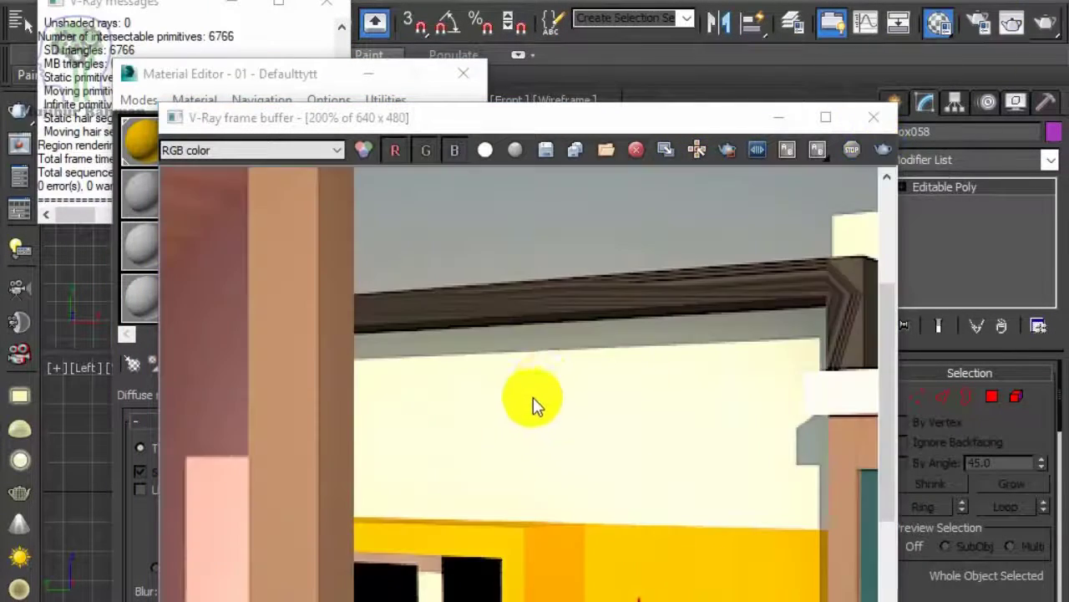
{"action": "scroll", "coordinate": [534, 397], "scroll_direction": "down", "scroll_amount": 2}
{"action": "left_click", "coordinate": [883, 150]}
{"action": "scroll", "coordinate": [584, 347], "scroll_direction": "up", "scroll_amount": 3}
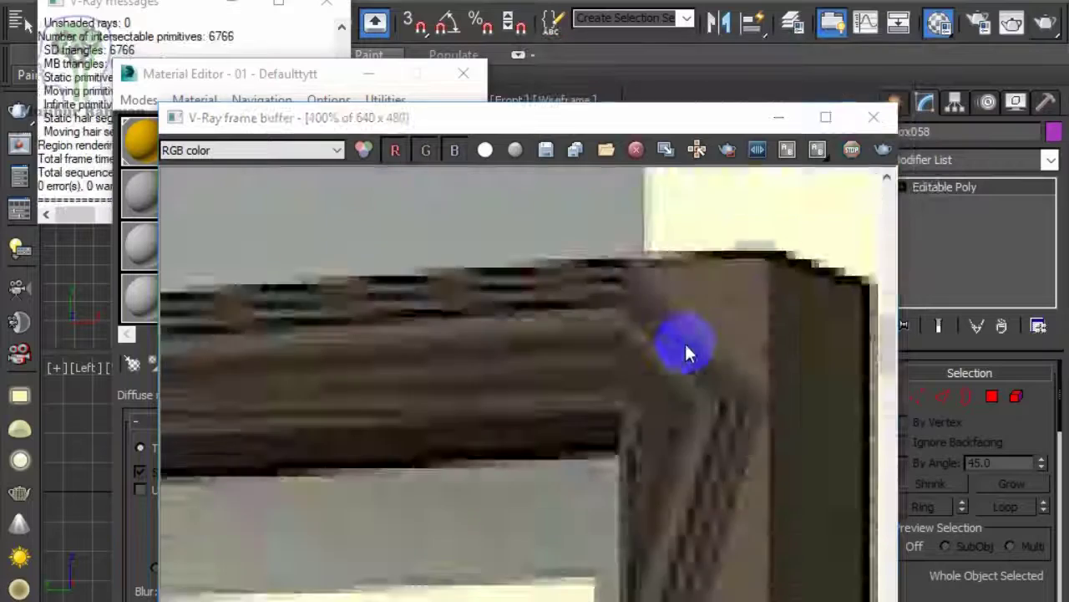
{"action": "scroll", "coordinate": [686, 353], "scroll_direction": "down", "scroll_amount": 1}
{"action": "scroll", "coordinate": [686, 353], "scroll_direction": "down", "scroll_amount": 2}
{"action": "mouse_move", "coordinate": [557, 117]}
{"action": "left_mouse_down"}
{"action": "mouse_move", "coordinate": [777, 87]}
{"action": "mouse_move", "coordinate": [633, 114]}
{"action": "left_mouse_up"}
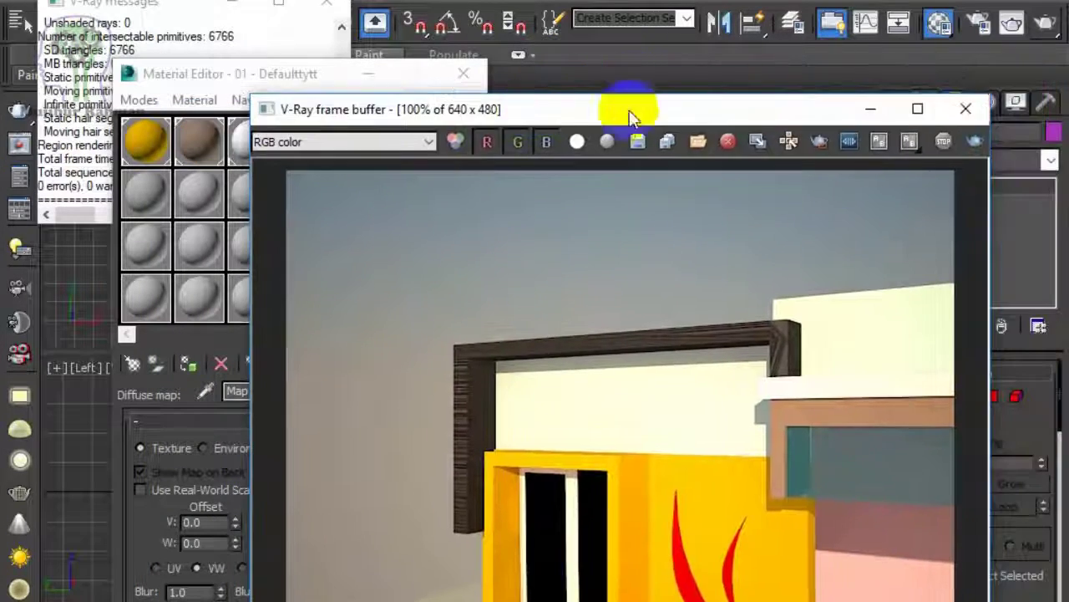
{"action": "left_click", "coordinate": [919, 109]}
Add a UVW Map modifier to beam Box058 and render to check it.
{"action": "left_click", "coordinate": [894, 101]}
{"action": "left_click", "coordinate": [924, 101]}
{"action": "left_click", "coordinate": [952, 159]}
{"action": "scroll", "coordinate": [957, 468], "scroll_direction": "down", "scroll_amount": 10}
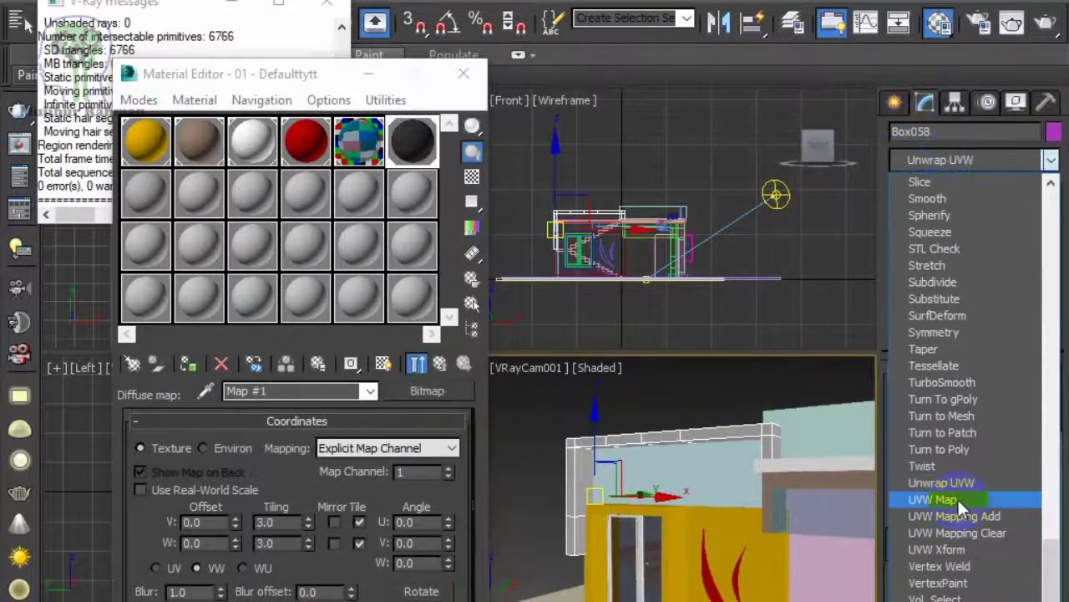
{"action": "left_click", "coordinate": [958, 499]}
{"action": "left_click", "coordinate": [995, 30]}
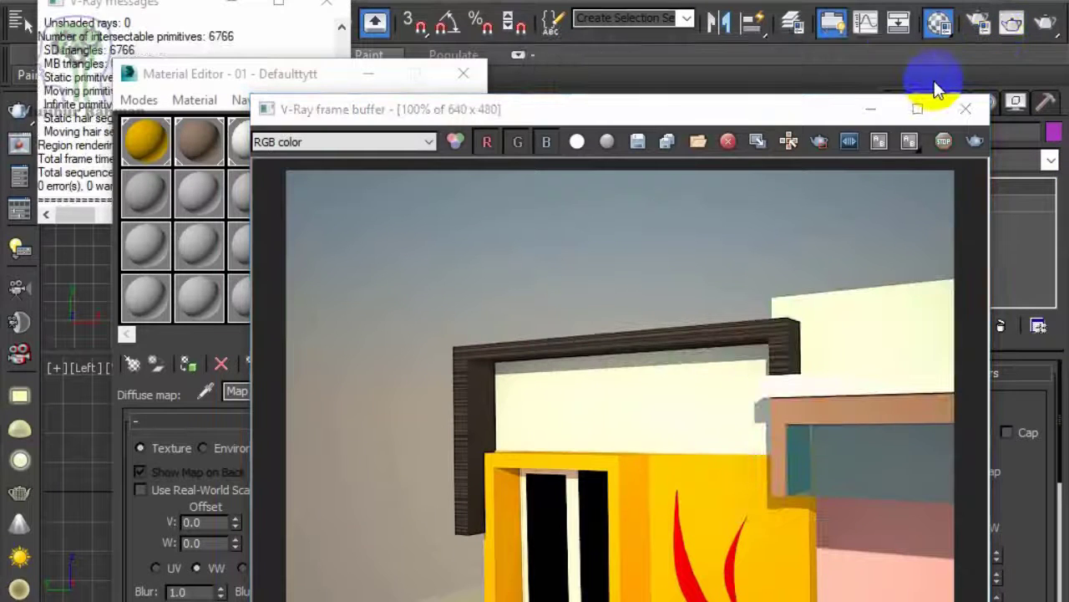
{"action": "left_click", "coordinate": [961, 110]}
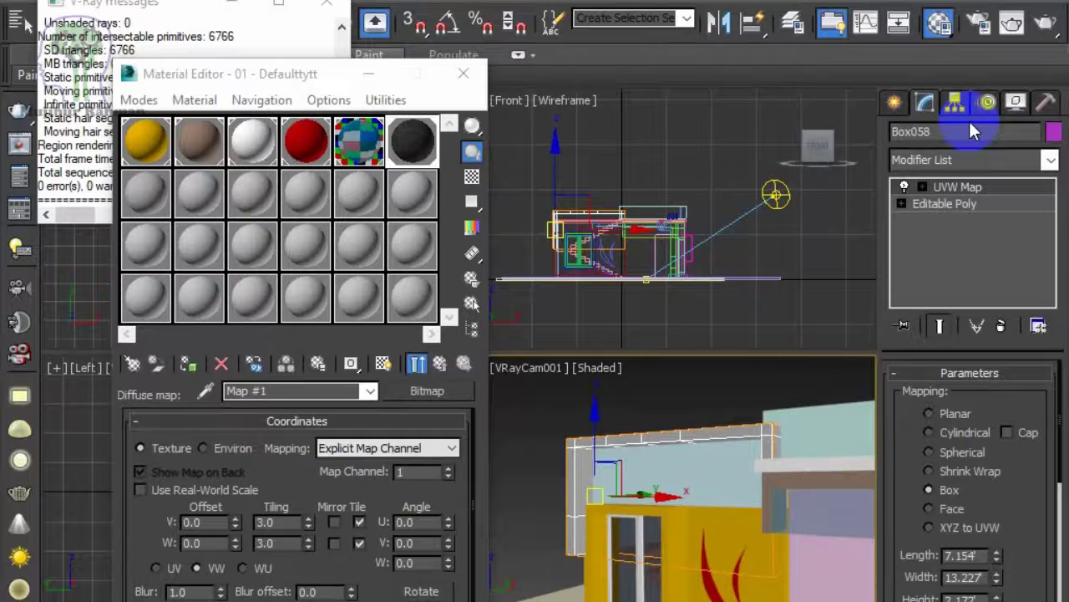
Select the top beam Box059, render it, and add UVW mapping to it.
{"action": "left_click", "coordinate": [670, 403]}
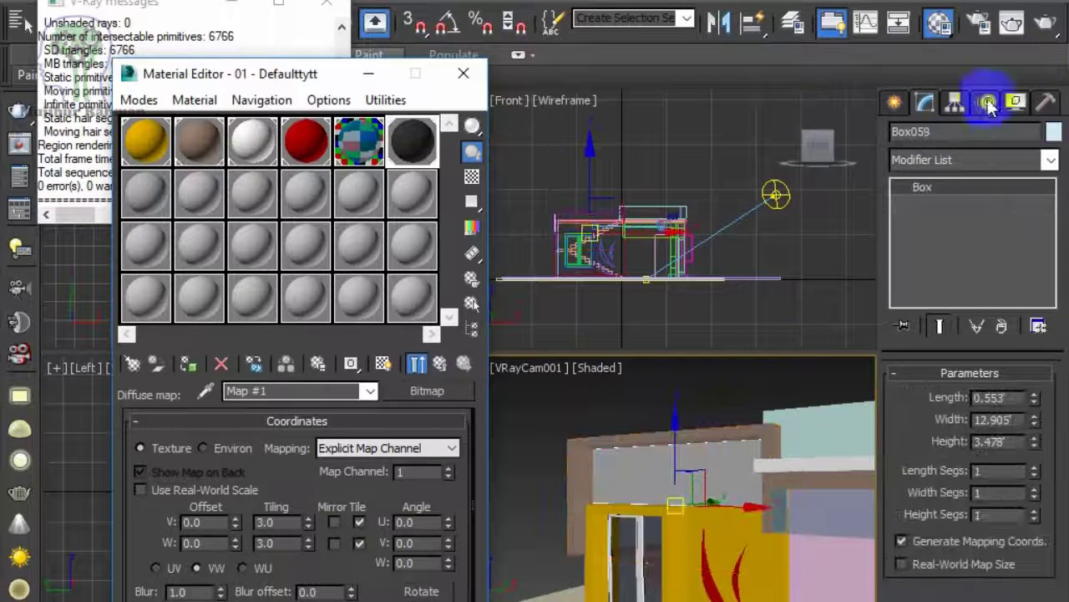
{"action": "key", "text": "shift+q"}
{"action": "scroll", "coordinate": [678, 412], "scroll_direction": "down", "scroll_amount": 3}
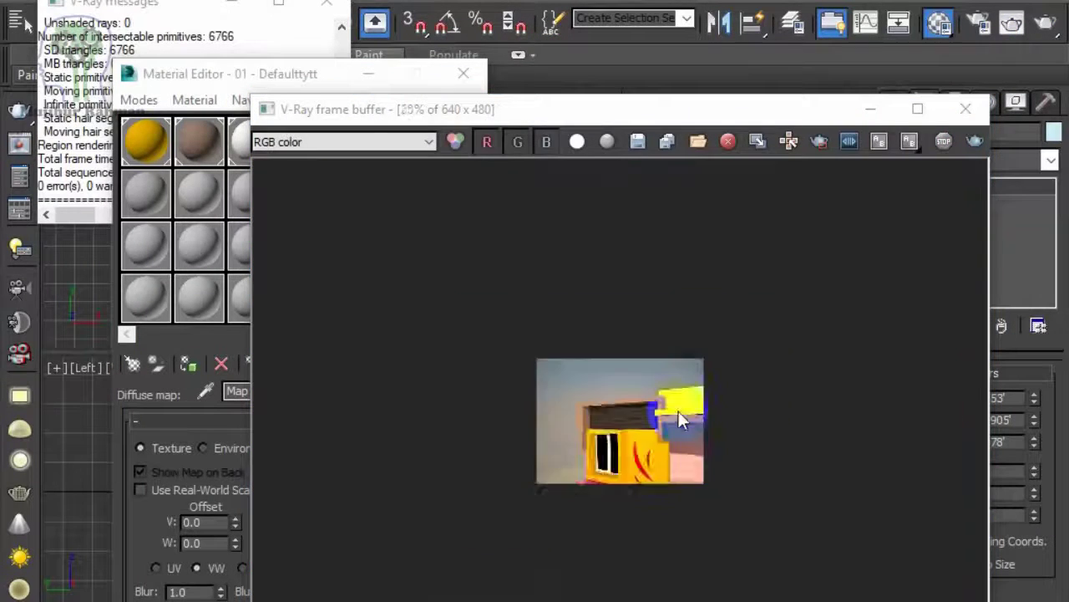
{"action": "scroll", "coordinate": [678, 411], "scroll_direction": "up", "scroll_amount": 5}
{"action": "left_click", "coordinate": [965, 110]}
{"action": "left_click", "coordinate": [948, 159]}
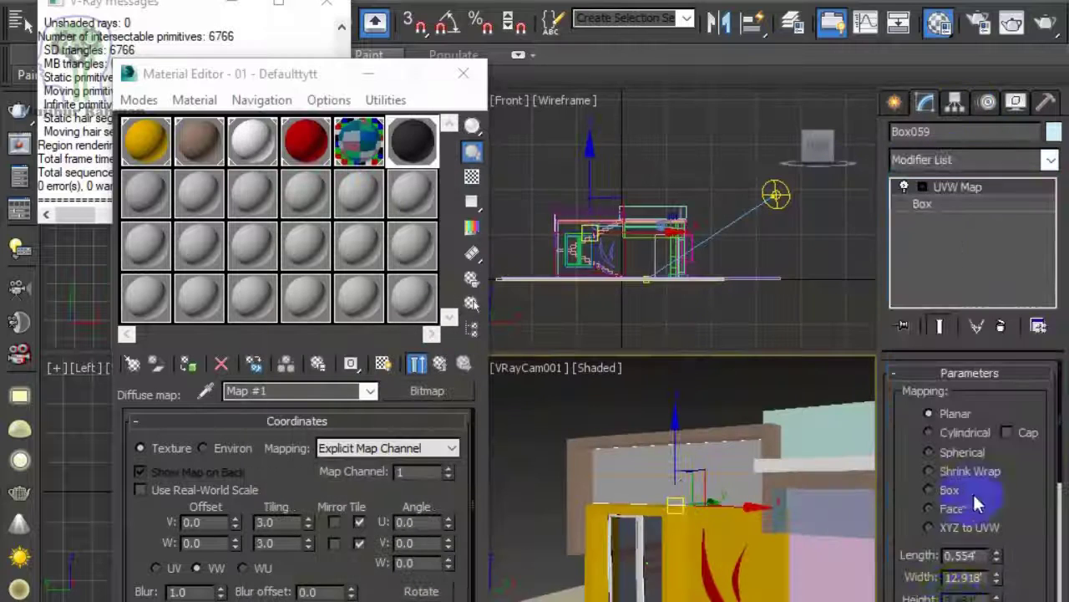
{"action": "left_click", "coordinate": [205, 36]}
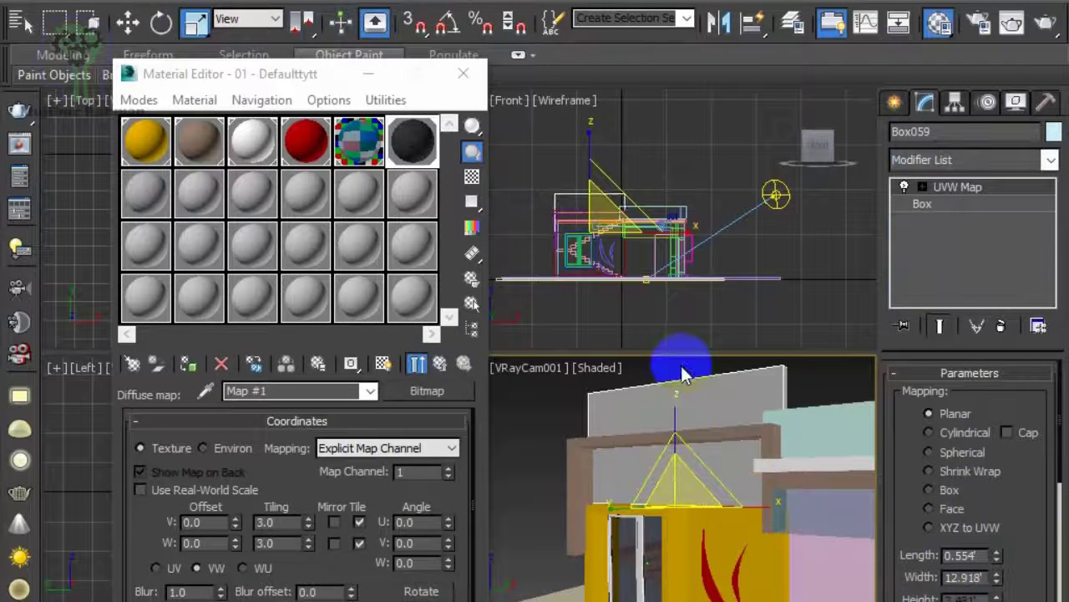
{"action": "scroll", "coordinate": [1015, 552], "scroll_direction": "down", "scroll_amount": 3}
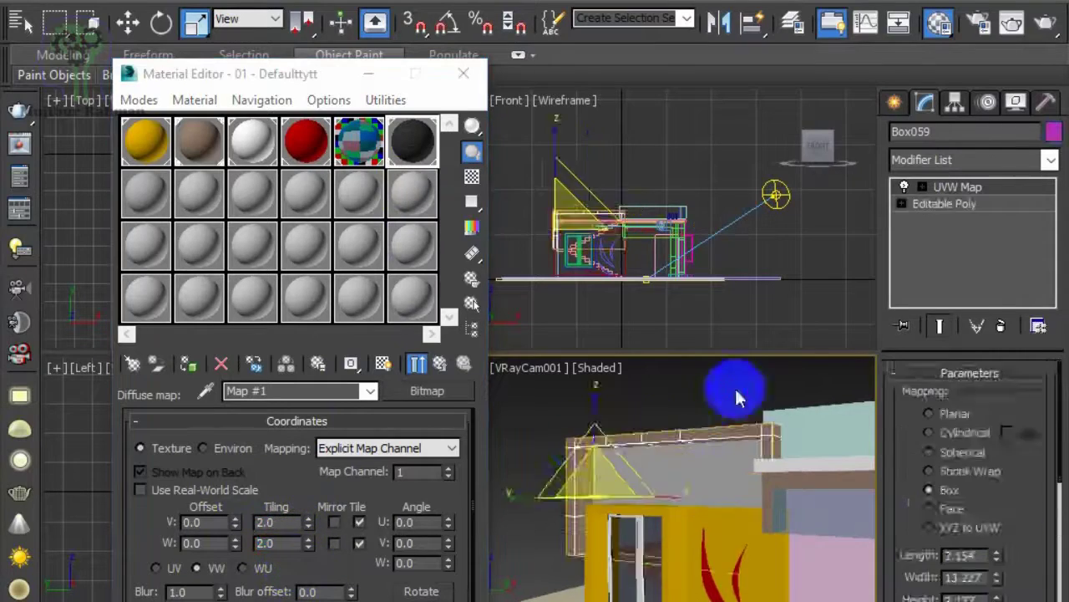
Render again and load the striped carpet pattern image as the texture.
{"action": "key", "text": "shift+q"}
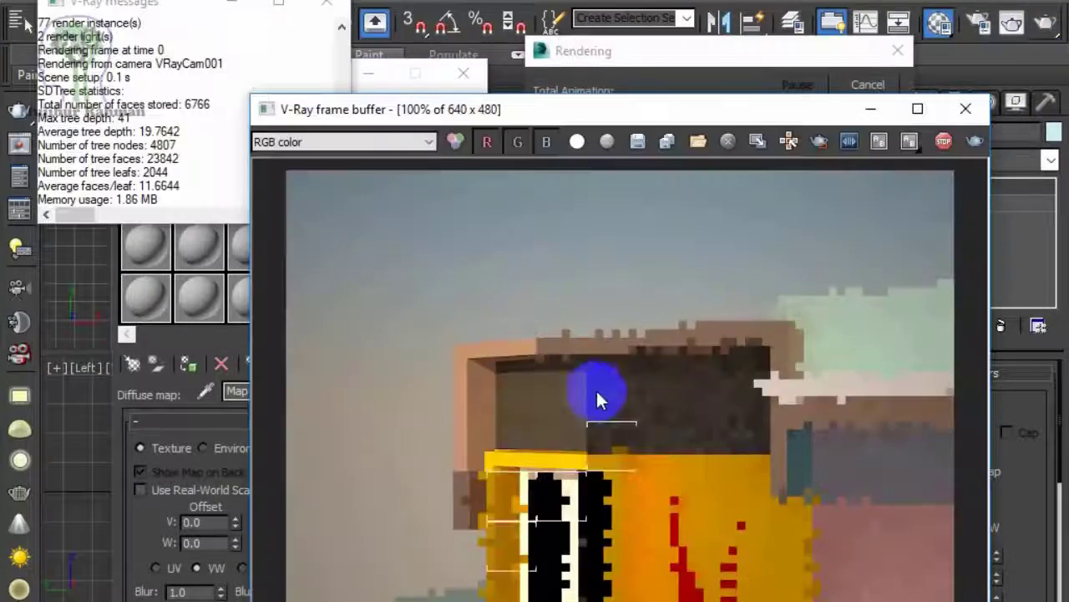
{"action": "scroll", "coordinate": [596, 389], "scroll_direction": "up", "scroll_amount": 1}
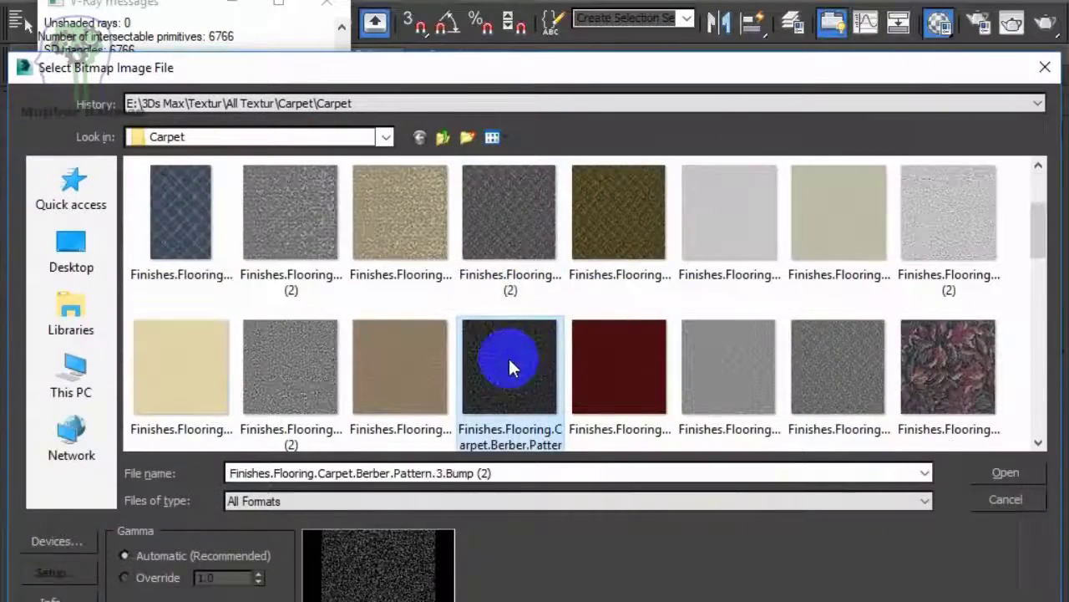
{"action": "double_click", "coordinate": [510, 366]}
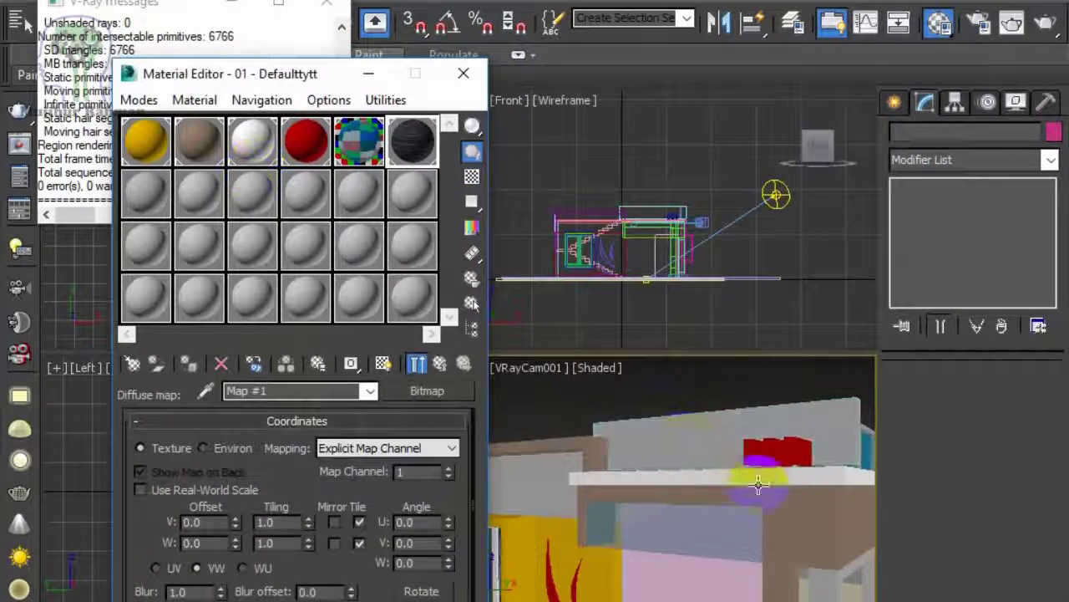
{"action": "mouse_move", "coordinate": [744, 485]}
{"action": "middle_mouse_down"}
{"action": "mouse_move", "coordinate": [582, 532]}
{"action": "mouse_move", "coordinate": [746, 561]}
{"action": "middle_mouse_up"}
{"action": "scroll", "coordinate": [736, 556], "scroll_direction": "down", "scroll_amount": 2}
Maximize the camera view and select the base strip Box068 under the yellow wall.
{"action": "left_click", "coordinate": [708, 552]}
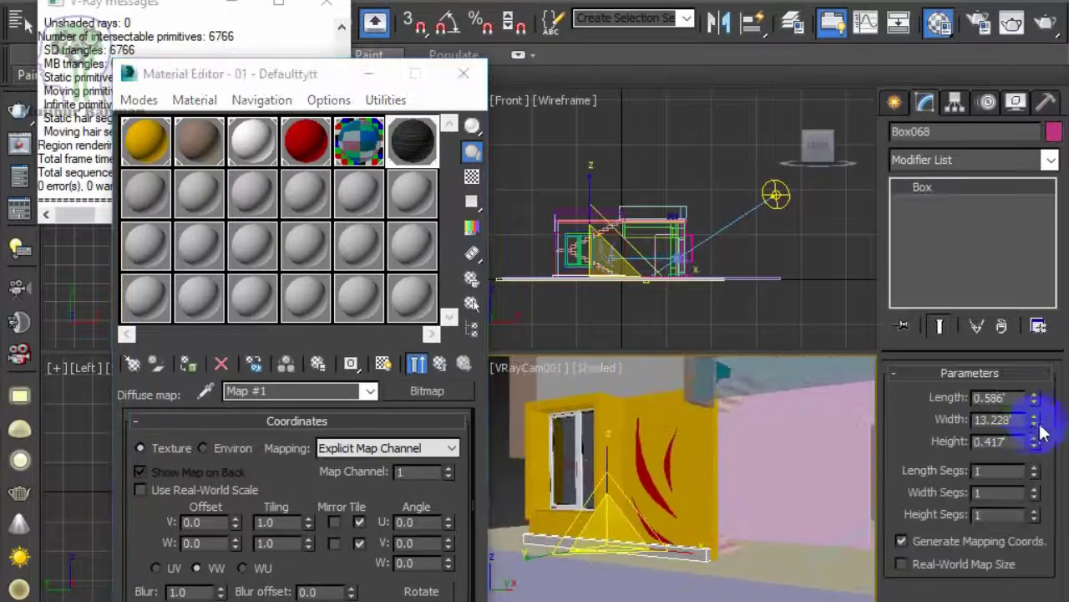
{"action": "key", "text": "alt+w"}
{"action": "key", "text": "m"}
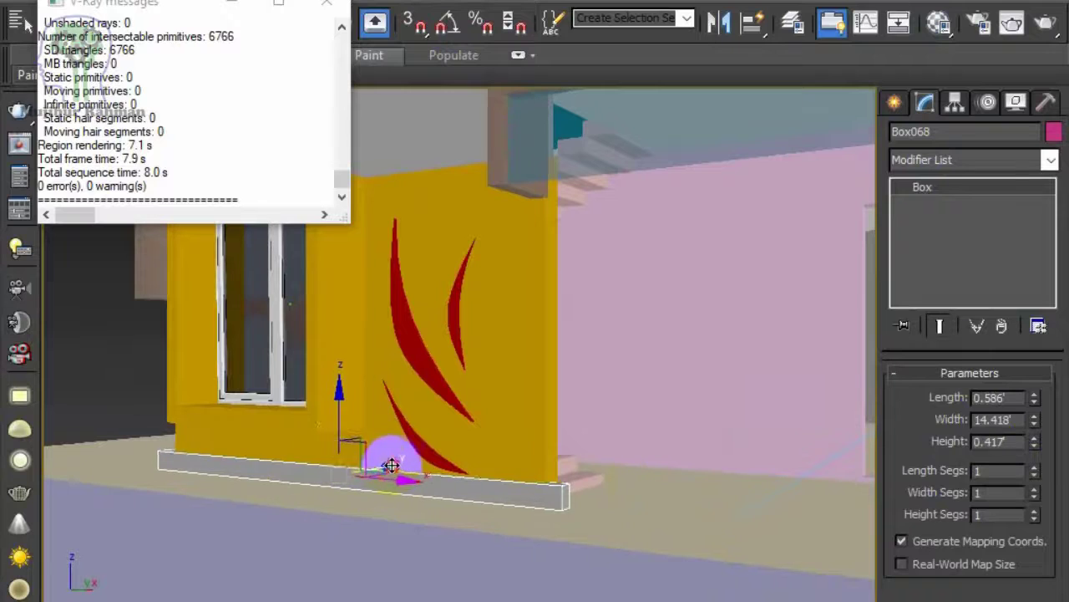
{"action": "left_click", "coordinate": [616, 521]}
{"action": "left_click", "coordinate": [342, 407]}
{"action": "left_click", "coordinate": [626, 281]}
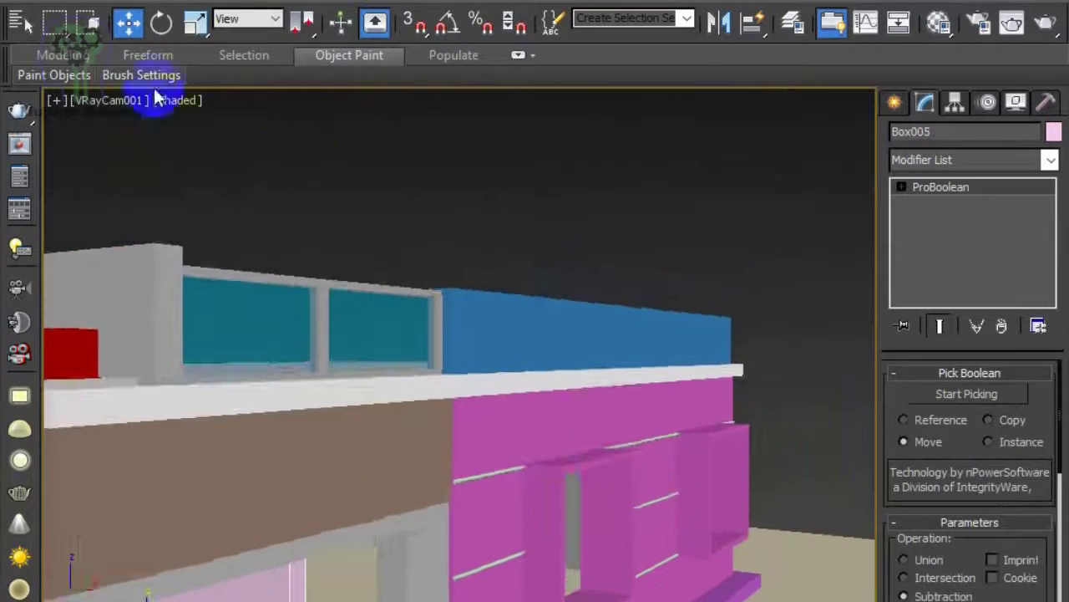
Draw a flat box across the front of the blue parapet in perspective view.
{"action": "key", "text": "p"}
{"action": "scroll", "coordinate": [501, 351], "scroll_direction": "up", "scroll_amount": 3}
{"action": "left_click", "coordinate": [437, 370]}
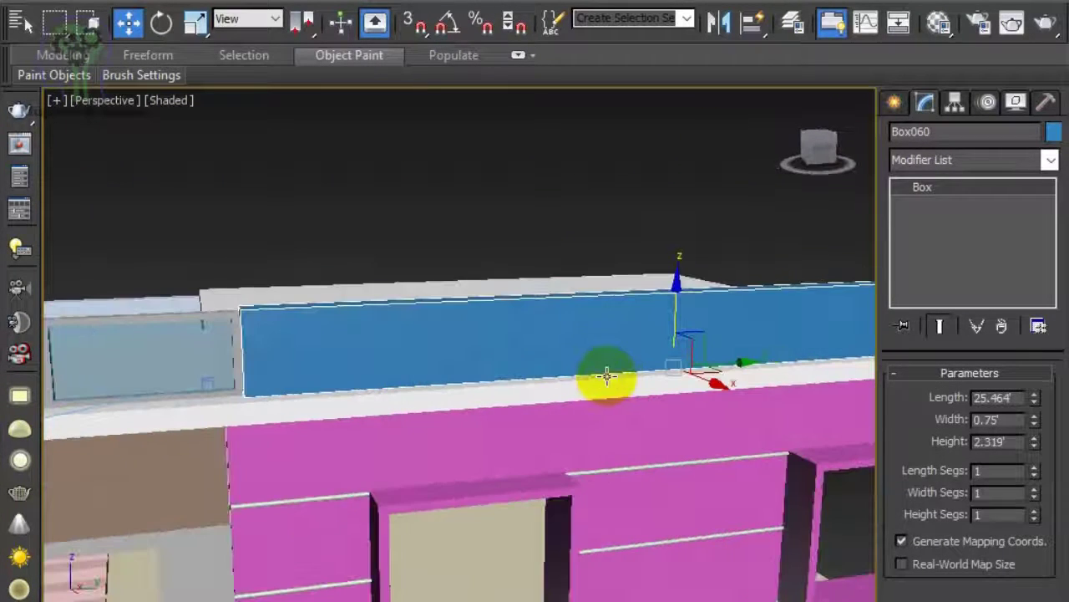
{"action": "left_click", "coordinate": [894, 102]}
{"action": "left_click", "coordinate": [931, 236]}
{"action": "left_click_drag", "start_coordinate": [115, 286], "coordinate": [504, 314]}
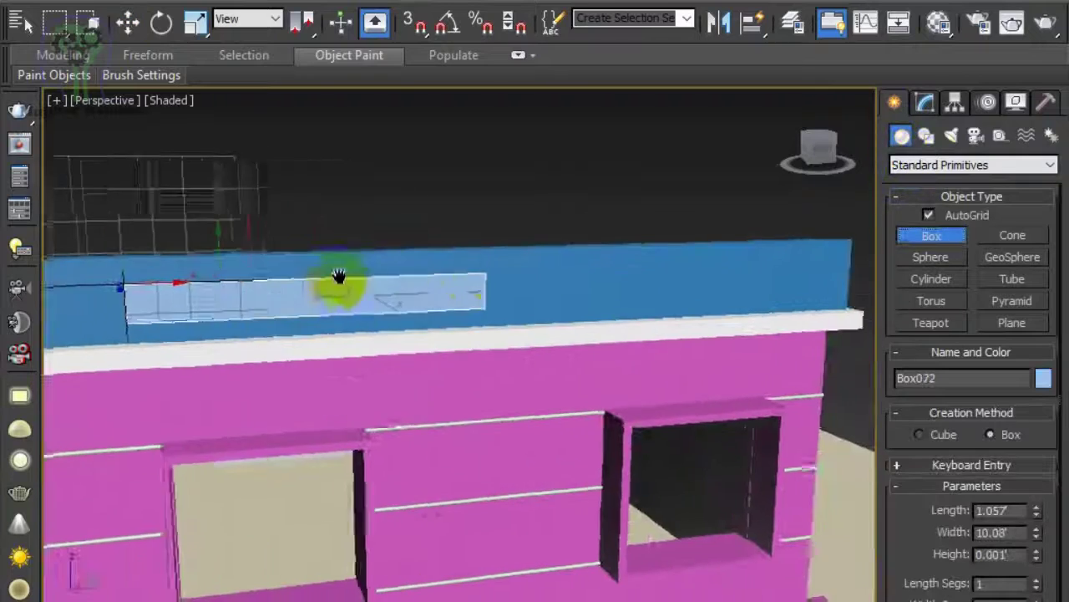
{"action": "right_click", "coordinate": [342, 239]}
Copy the flat box to the right and subtract both from the parapet via Compound Objects.
{"action": "mouse_move", "coordinate": [509, 365]}
{"action": "middle_mouse_down", "text": "alt"}
{"action": "mouse_move", "coordinate": [388, 305]}
{"action": "mouse_move", "coordinate": [454, 322]}
{"action": "mouse_move", "coordinate": [520, 281]}
{"action": "mouse_move", "coordinate": [561, 292]}
{"action": "middle_mouse_up", "text": "alt"}
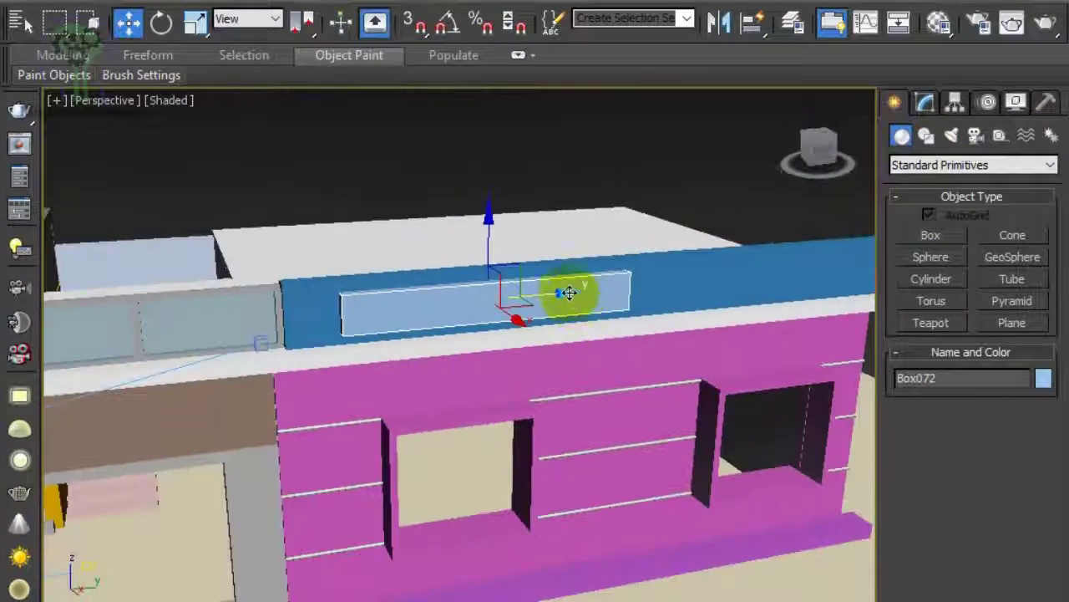
{"action": "left_click_drag", "start_coordinate": [561, 292], "coordinate": [861, 280], "text": "shift"}
{"action": "key", "text": "Return"}
{"action": "left_click", "coordinate": [924, 102]}
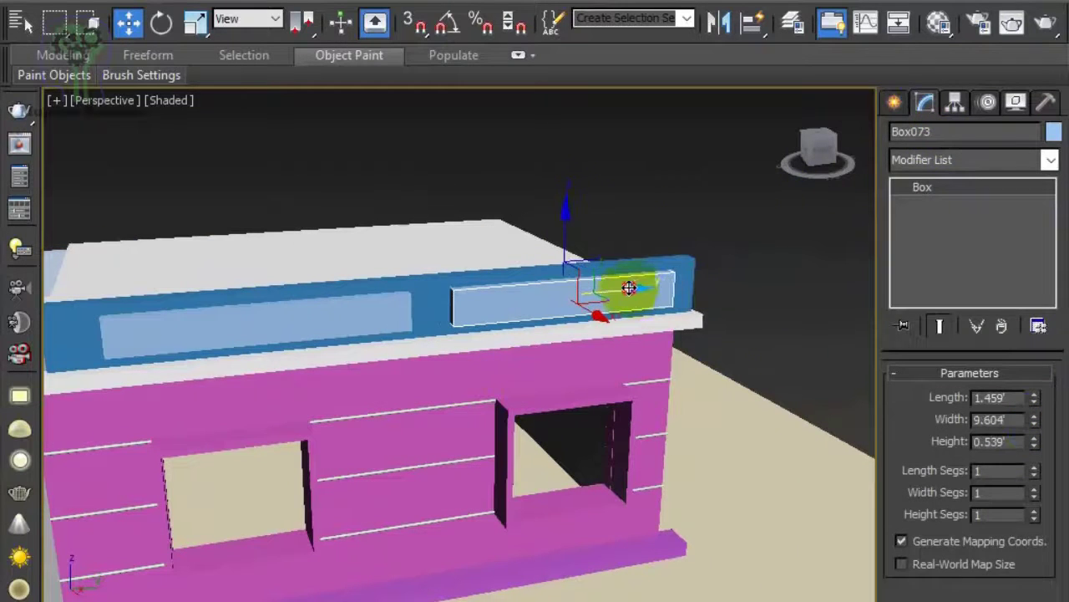
{"action": "left_click", "coordinate": [894, 102]}
{"action": "left_click", "coordinate": [969, 164]}
{"action": "left_click", "coordinate": [943, 208]}
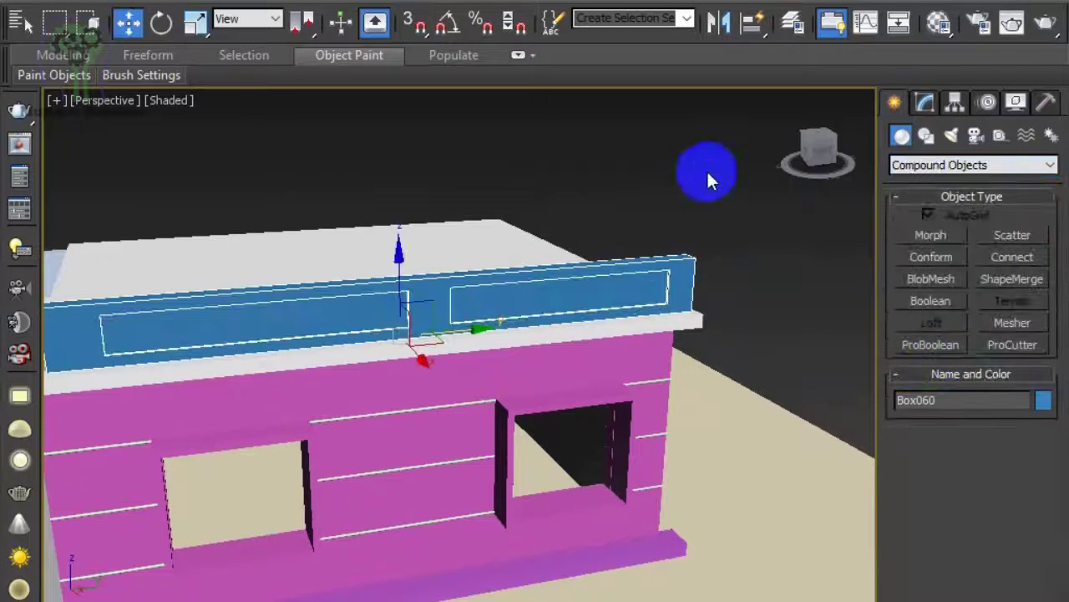
Convert the parapet to Editable Poly and detach the recessed panel faces.
{"action": "middle_click_drag", "start_coordinate": [707, 169], "coordinate": [771, 348], "text": "alt"}
{"action": "right_click", "coordinate": [771, 348]}
{"action": "left_click", "coordinate": [902, 532]}
{"action": "left_click", "coordinate": [995, 382]}
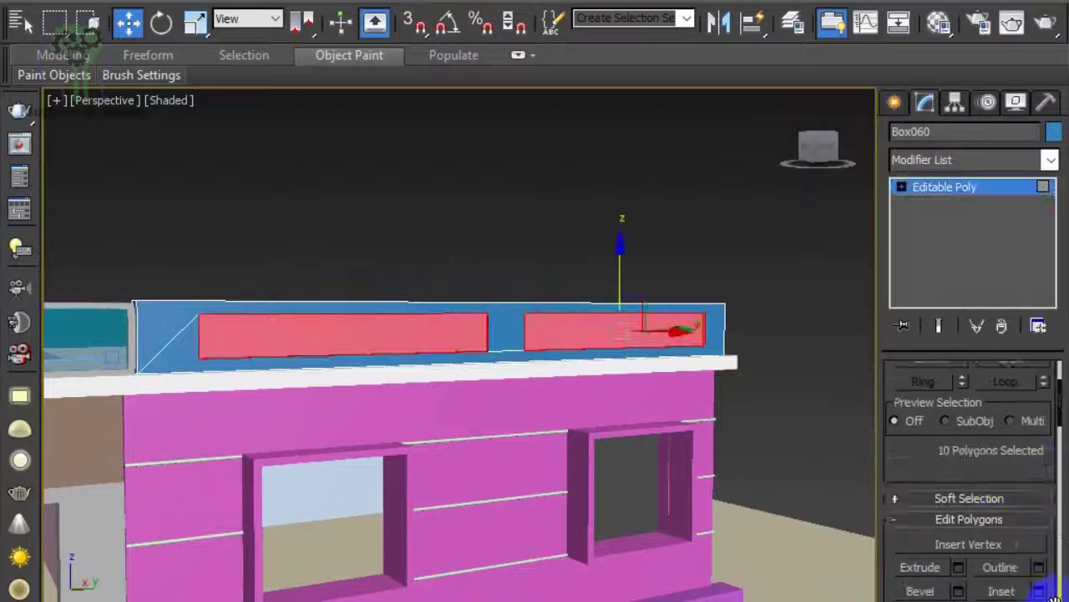
{"action": "scroll", "coordinate": [1054, 580], "scroll_direction": "down", "scroll_amount": 5}
{"action": "scroll", "coordinate": [1054, 581], "scroll_direction": "down", "scroll_amount": 3}
{"action": "left_click", "coordinate": [1008, 552]}
{"action": "left_click", "coordinate": [616, 357]}
Assign a material to the detached faces, then detach both panels' top faces.
{"action": "left_click", "coordinate": [939, 23]}
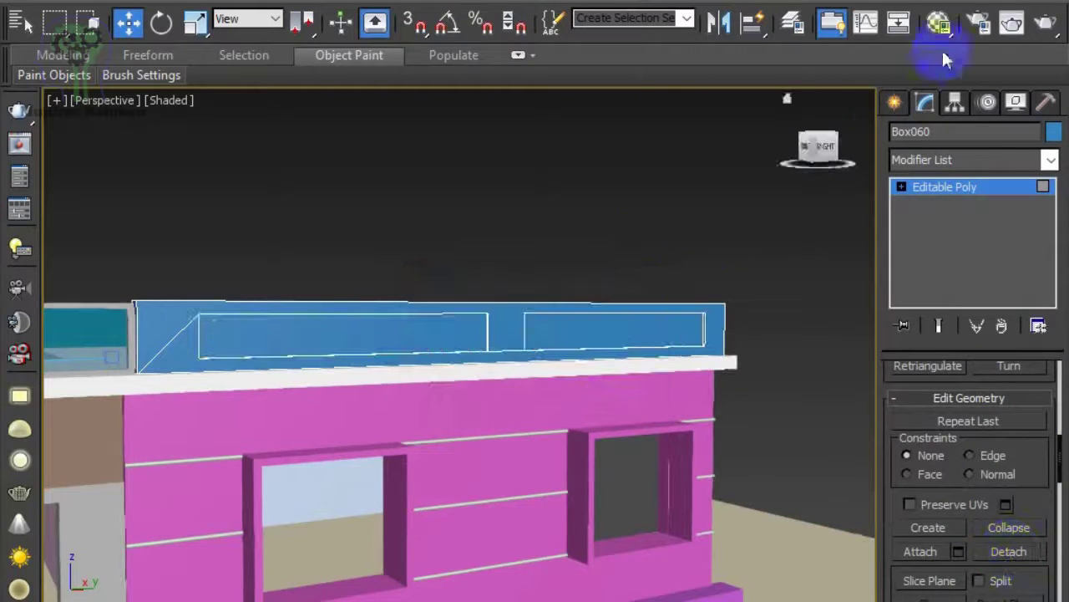
{"action": "left_click", "coordinate": [375, 362]}
{"action": "left_click", "coordinate": [468, 76]}
{"action": "middle_click_drag", "start_coordinate": [452, 150], "coordinate": [490, 410], "text": "alt"}
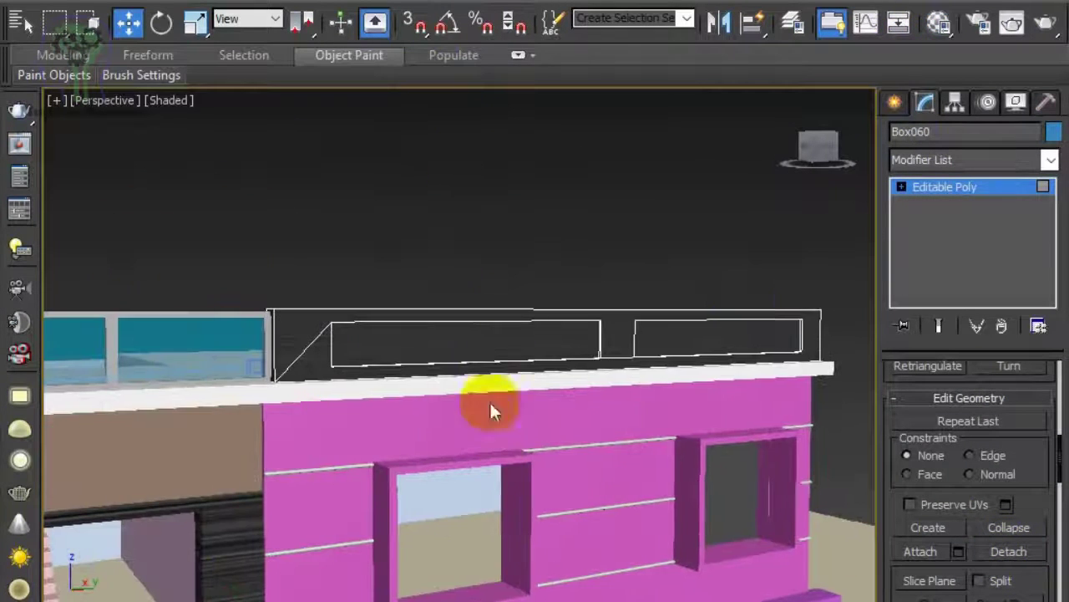
{"action": "left_click", "coordinate": [791, 236]}
{"action": "left_click", "coordinate": [711, 342]}
{"action": "left_click", "coordinate": [465, 343], "text": "ctrl"}
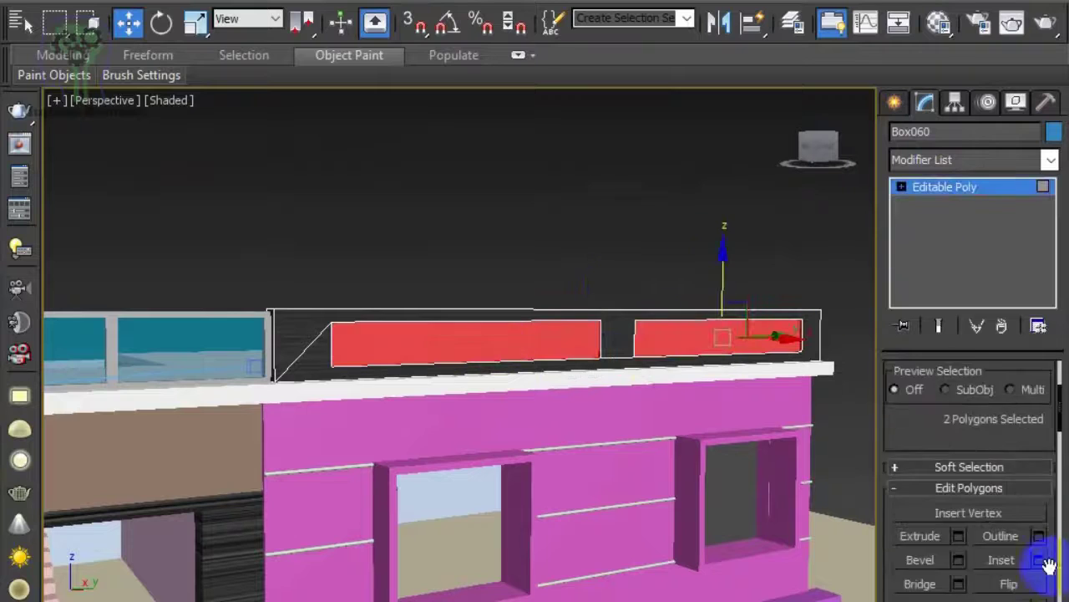
{"action": "left_click", "coordinate": [1009, 585]}
{"action": "left_click", "coordinate": [601, 355]}
Apply a white material to the detached panel faces.
{"action": "left_click", "coordinate": [938, 24]}
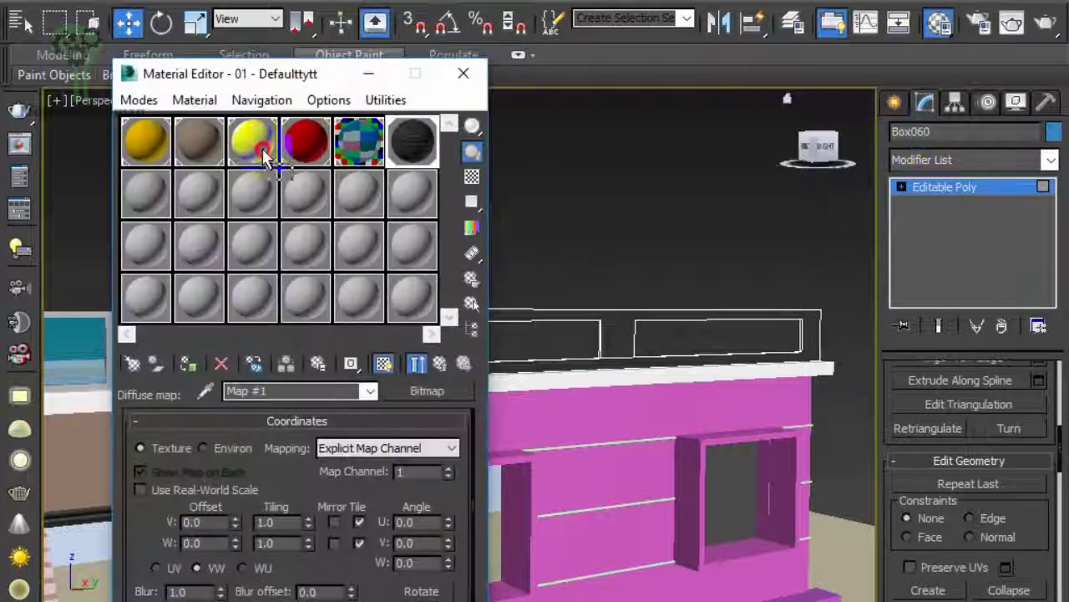
{"action": "left_click", "coordinate": [251, 138]}
{"action": "left_click", "coordinate": [654, 269]}
{"action": "mouse_move", "coordinate": [910, 197]}
{"action": "middle_mouse_down", "text": "alt"}
{"action": "mouse_move", "coordinate": [654, 269]}
{"action": "mouse_move", "coordinate": [754, 442]}
{"action": "middle_mouse_up", "text": "alt"}
{"action": "left_click", "coordinate": [520, 425]}
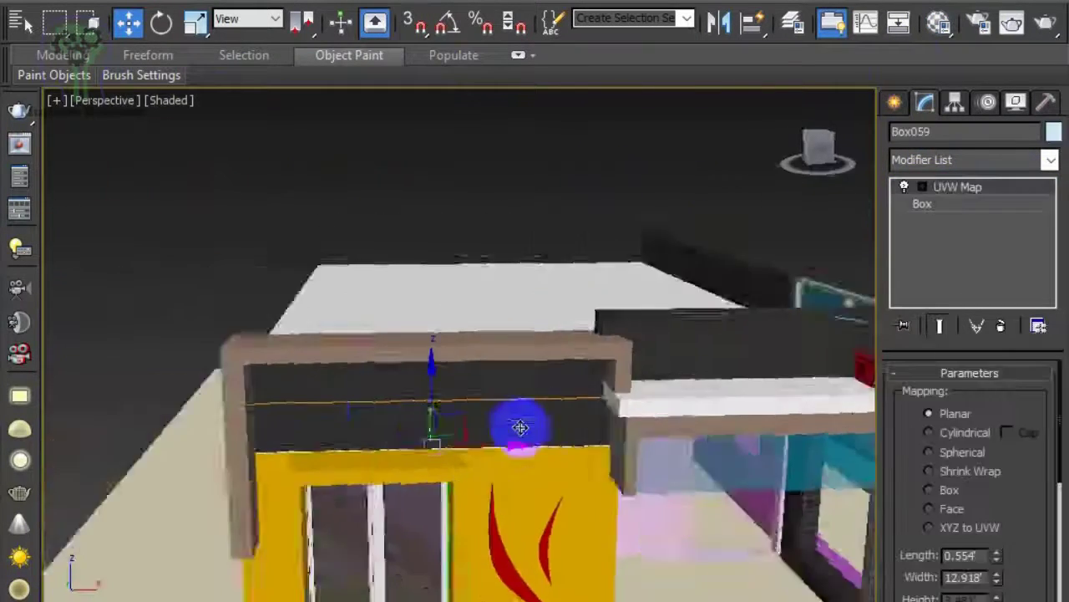
{"action": "middle_click_drag", "start_coordinate": [520, 425], "coordinate": [702, 430], "text": "alt"}
{"action": "left_click", "coordinate": [536, 359]}
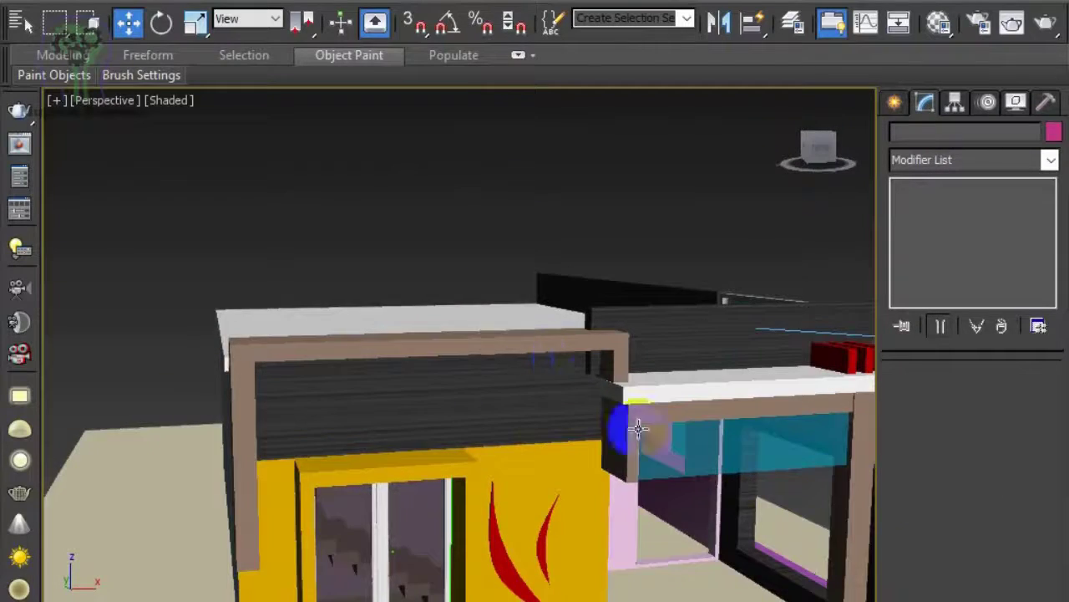
Narrow the black rooftop parapet Box054 from 12.269' to a width of 10.674'.
{"action": "middle_click_drag", "start_coordinate": [637, 428], "coordinate": [604, 362], "text": "alt"}
{"action": "left_click", "coordinate": [508, 422]}
{"action": "middle_click_drag", "start_coordinate": [508, 423], "coordinate": [999, 468], "text": "alt"}
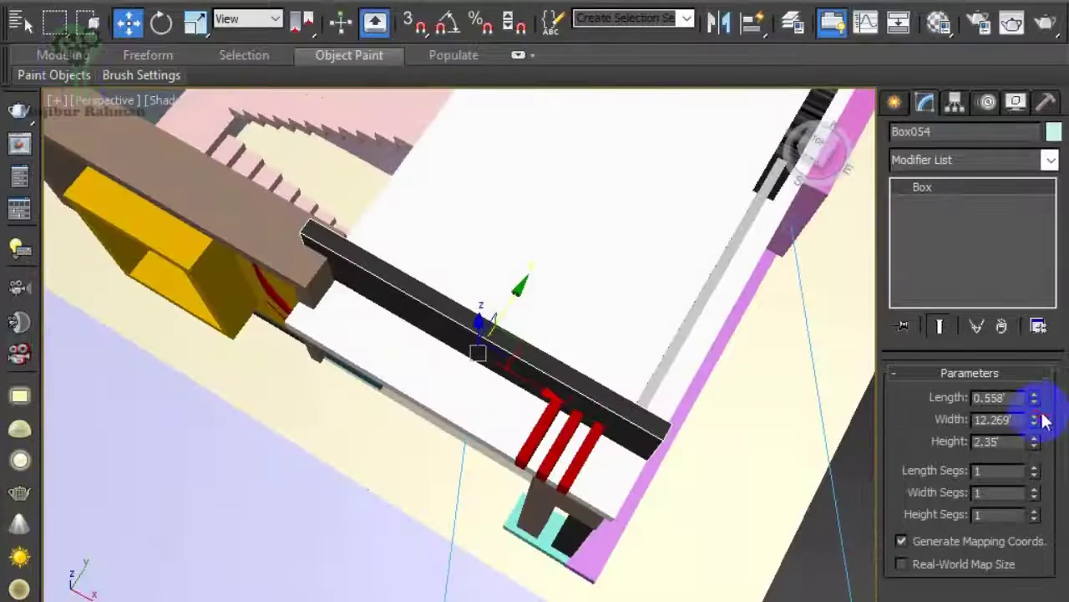
{"action": "left_click_drag", "start_coordinate": [1044, 434], "coordinate": [1045, 422]}
{"action": "middle_click_drag", "start_coordinate": [585, 376], "coordinate": [476, 329], "text": "alt"}
{"action": "middle_click_drag", "start_coordinate": [490, 402], "coordinate": [714, 442], "text": "alt"}
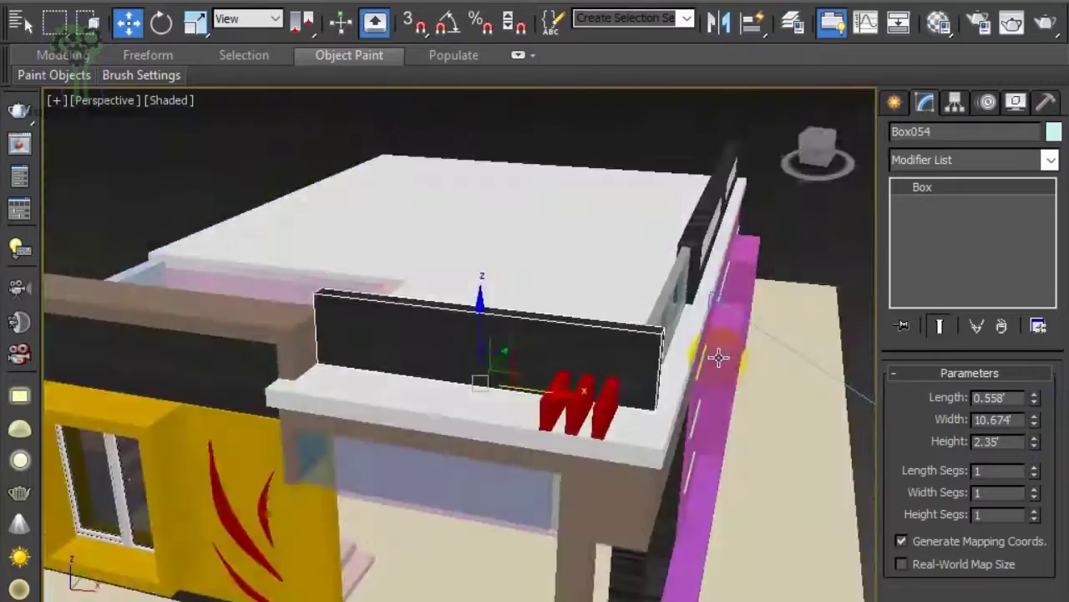
{"action": "left_click", "coordinate": [630, 468]}
{"action": "mouse_move", "coordinate": [630, 468]}
{"action": "middle_mouse_down", "text": "alt"}
{"action": "mouse_move", "coordinate": [728, 418]}
{"action": "mouse_move", "coordinate": [571, 455]}
{"action": "mouse_move", "coordinate": [543, 426]}
{"action": "mouse_move", "coordinate": [602, 382]}
{"action": "middle_mouse_up", "text": "alt"}
{"action": "left_click", "coordinate": [894, 102]}
Draw a thin box panel in the front porch doorway on the pink wall.
{"action": "left_click", "coordinate": [921, 164]}
{"action": "left_click", "coordinate": [908, 210]}
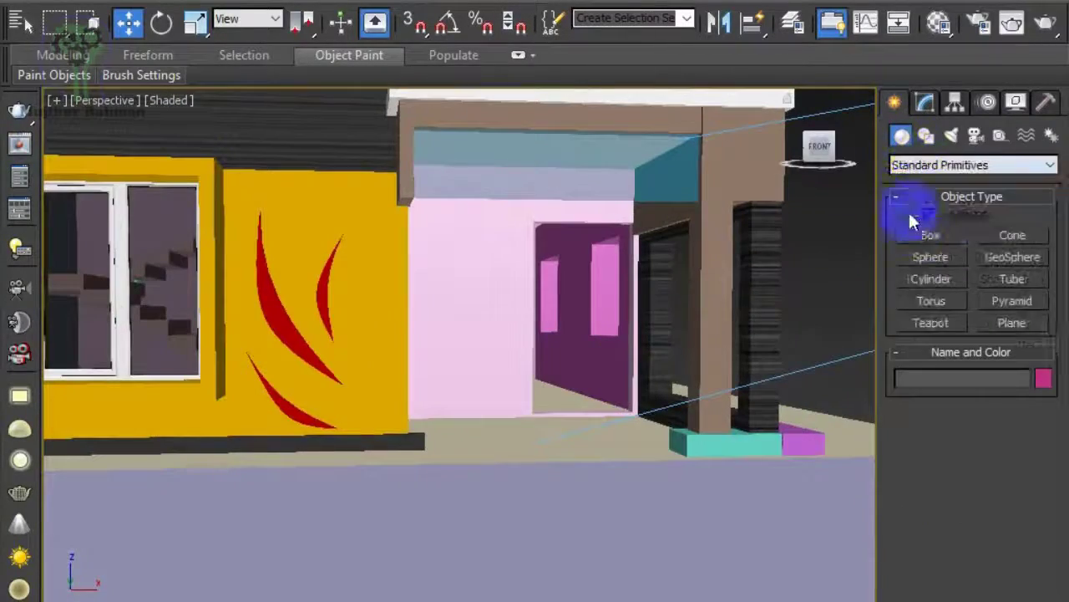
{"action": "left_click", "coordinate": [930, 235]}
{"action": "left_click_drag", "start_coordinate": [535, 216], "coordinate": [635, 414]}
{"action": "left_click", "coordinate": [635, 414]}
{"action": "scroll", "coordinate": [661, 382], "scroll_direction": "up", "scroll_amount": 5}
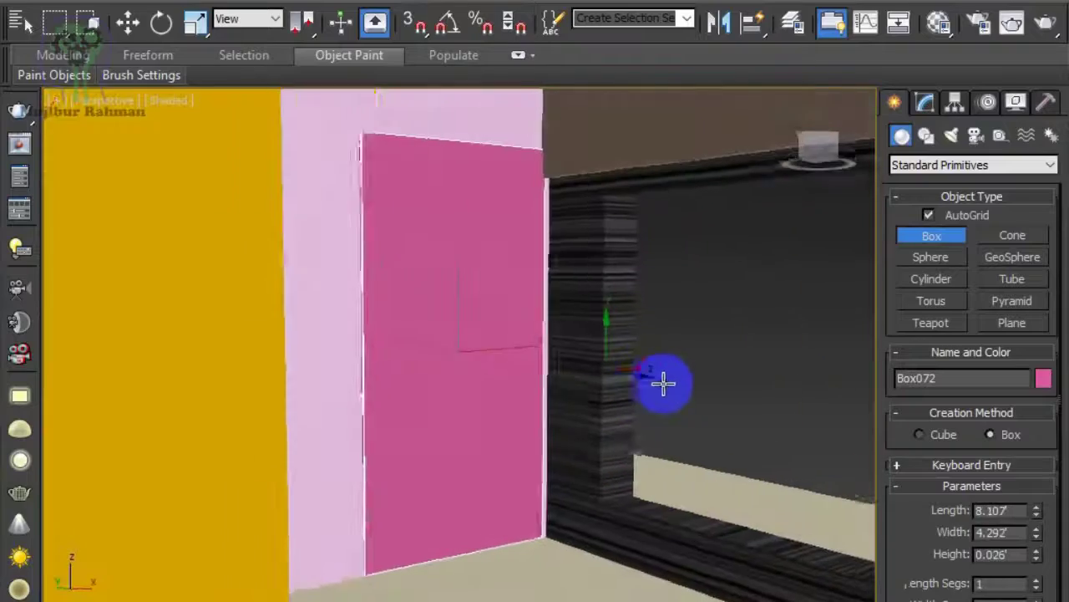
{"action": "right_click", "coordinate": [406, 346]}
Load the door221 image from the Door Image folder as a Bitmap diffuse map.
{"action": "left_click", "coordinate": [938, 25]}
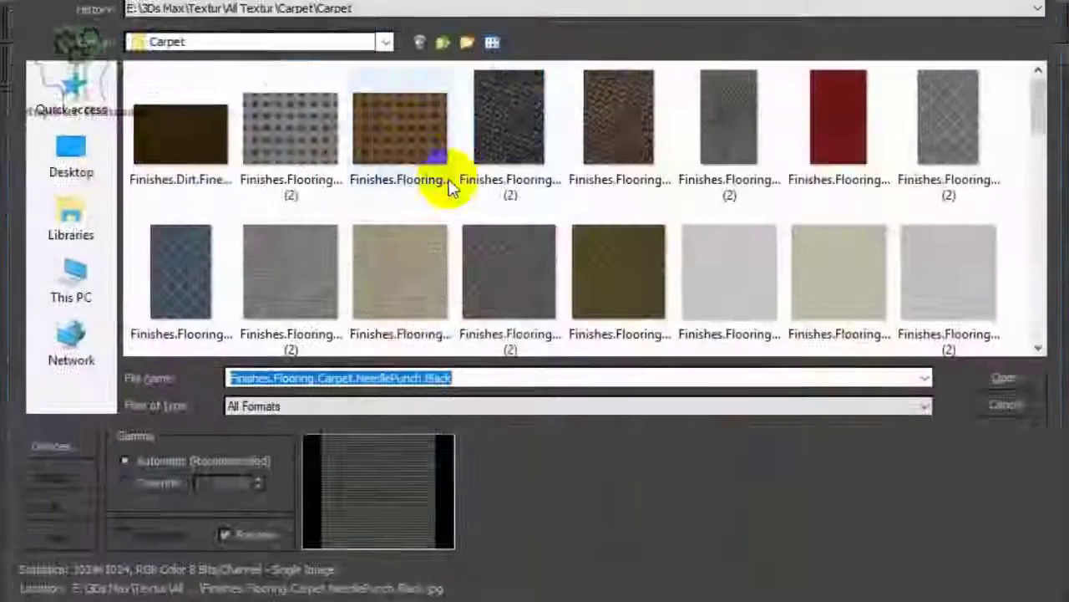
{"action": "key", "text": "BackSpace"}
{"action": "scroll", "coordinate": [350, 229], "scroll_direction": "down", "scroll_amount": 6}
{"action": "scroll", "coordinate": [345, 237], "scroll_direction": "down", "scroll_amount": 2}
{"action": "scroll", "coordinate": [253, 245], "scroll_direction": "up", "scroll_amount": 2}
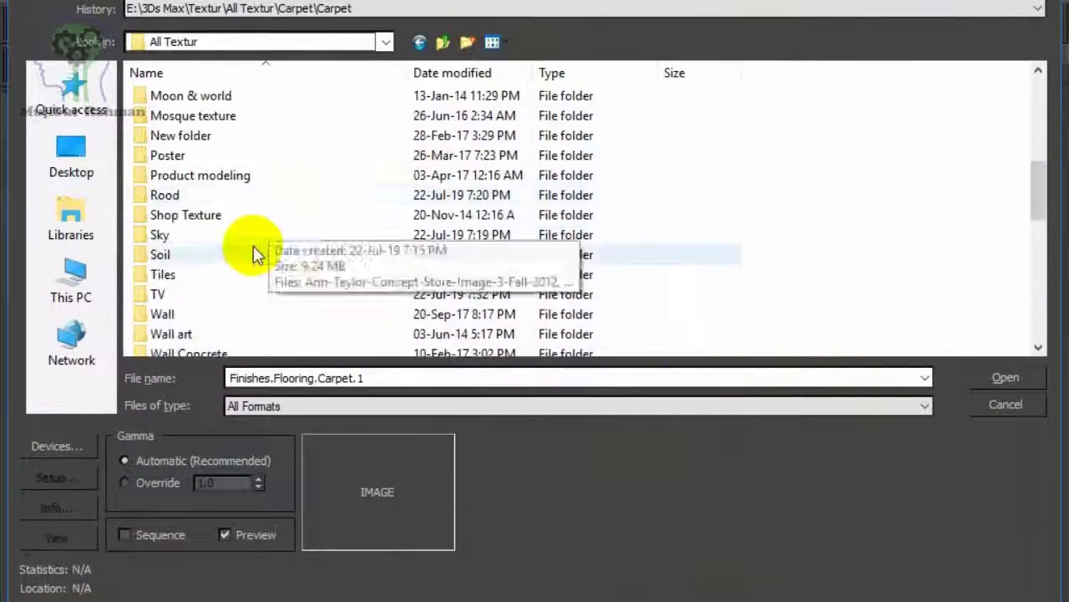
{"action": "scroll", "coordinate": [233, 158], "scroll_direction": "up", "scroll_amount": 4}
{"action": "double_click", "coordinate": [234, 112]}
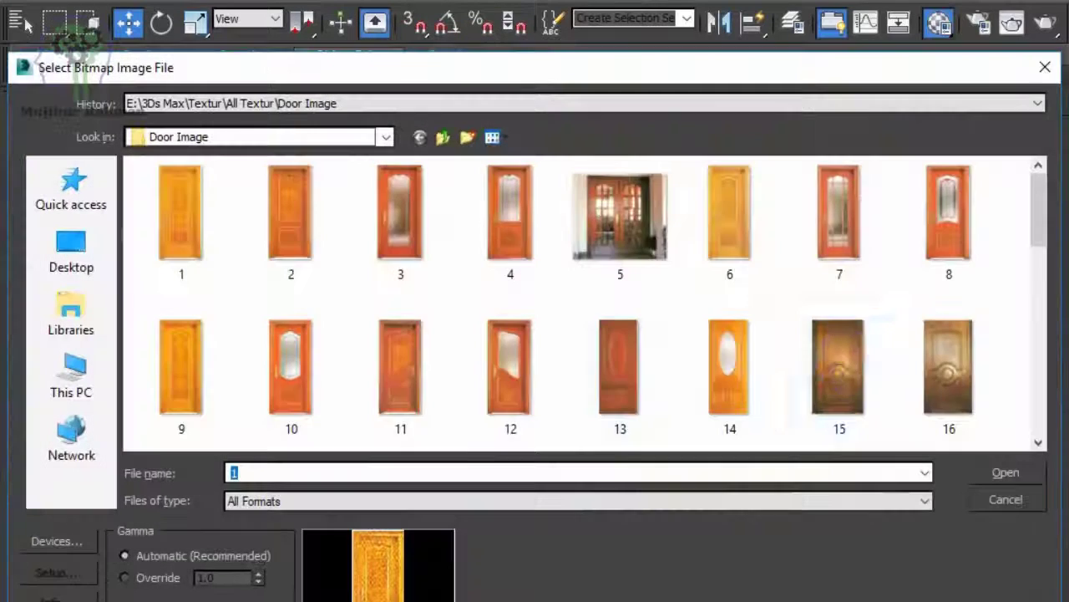
{"action": "scroll", "coordinate": [859, 360], "scroll_direction": "down", "scroll_amount": 2}
{"action": "left_click", "coordinate": [825, 380]}
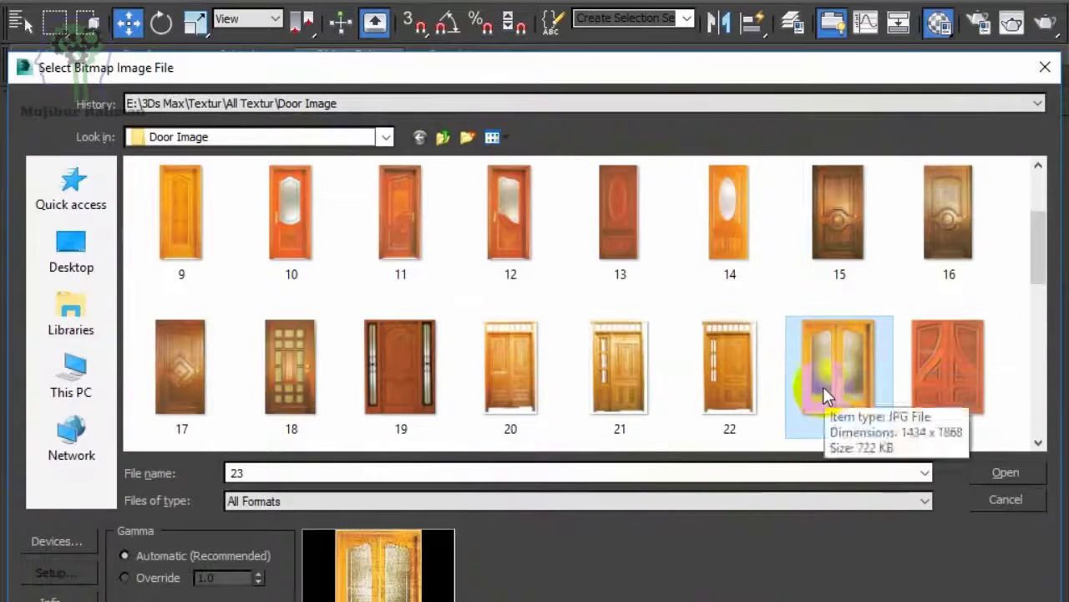
{"action": "left_click", "coordinate": [944, 374]}
{"action": "scroll", "coordinate": [955, 313], "scroll_direction": "down", "scroll_amount": 2}
{"action": "scroll", "coordinate": [955, 313], "scroll_direction": "down", "scroll_amount": 5}
{"action": "left_click", "coordinate": [954, 235]}
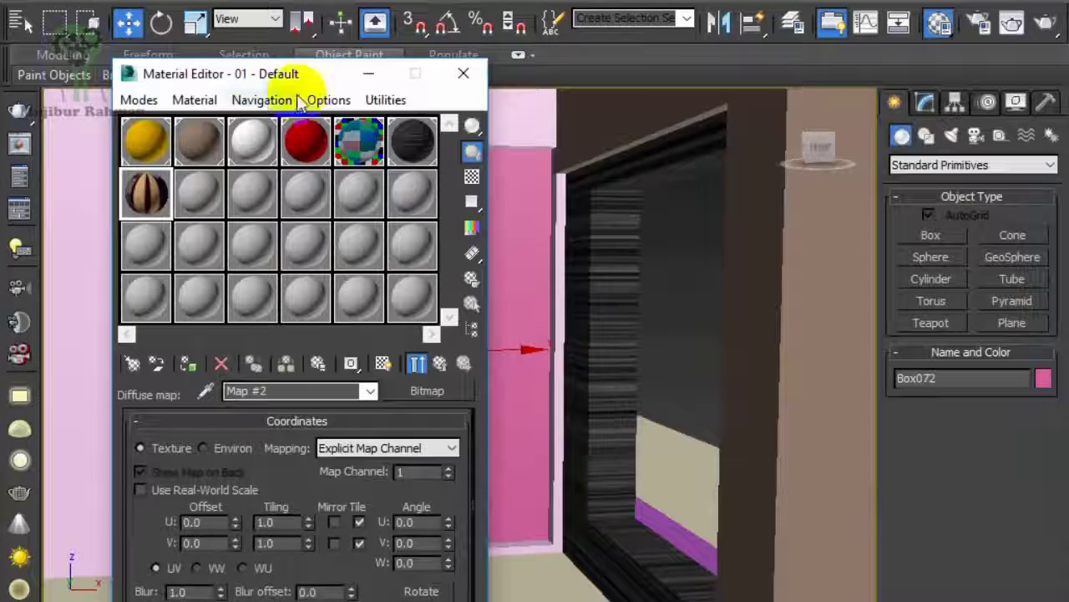
Apply the door221 material to Box072, confirming the rename of the duplicate material.
{"action": "left_click_drag", "start_coordinate": [284, 73], "coordinate": [188, 151]}
{"action": "left_click_drag", "start_coordinate": [50, 270], "coordinate": [501, 382]}
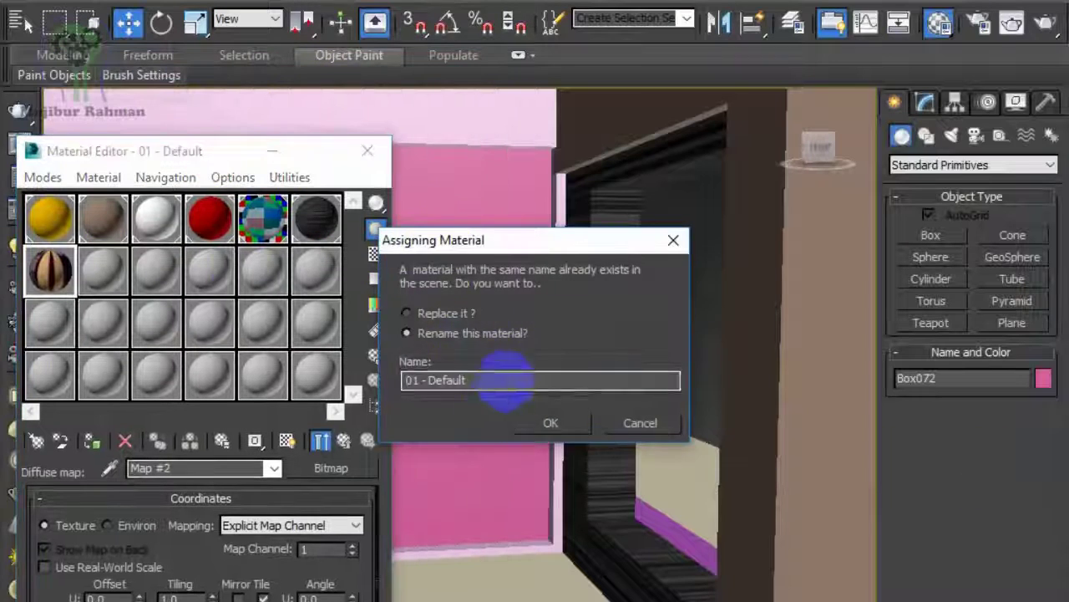
{"action": "left_click", "coordinate": [549, 420]}
{"action": "left_click", "coordinate": [373, 153]}
Give the pink side wall the white material and the window frame the yellow material.
{"action": "scroll", "coordinate": [568, 329], "scroll_direction": "down", "scroll_amount": 5}
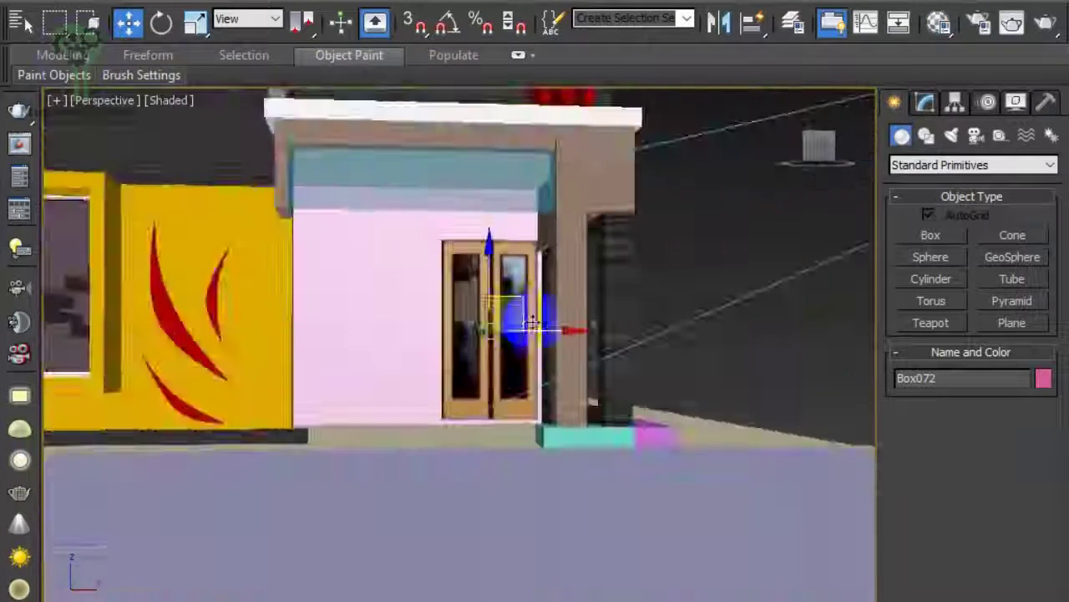
{"action": "scroll", "coordinate": [525, 325], "scroll_direction": "down", "scroll_amount": 4}
{"action": "mouse_move", "coordinate": [469, 351]}
{"action": "middle_mouse_down", "text": "alt"}
{"action": "mouse_move", "coordinate": [585, 334]}
{"action": "mouse_move", "coordinate": [627, 382]}
{"action": "middle_mouse_up", "text": "alt"}
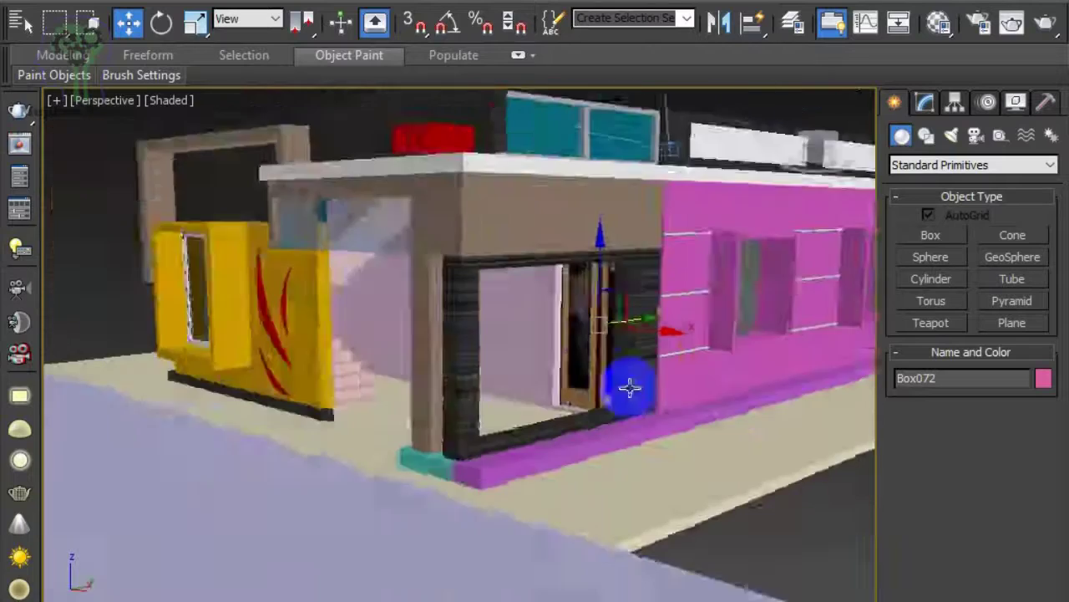
{"action": "key", "text": "m"}
{"action": "scroll", "coordinate": [628, 382], "scroll_direction": "up", "scroll_amount": 3}
{"action": "left_click", "coordinate": [586, 245]}
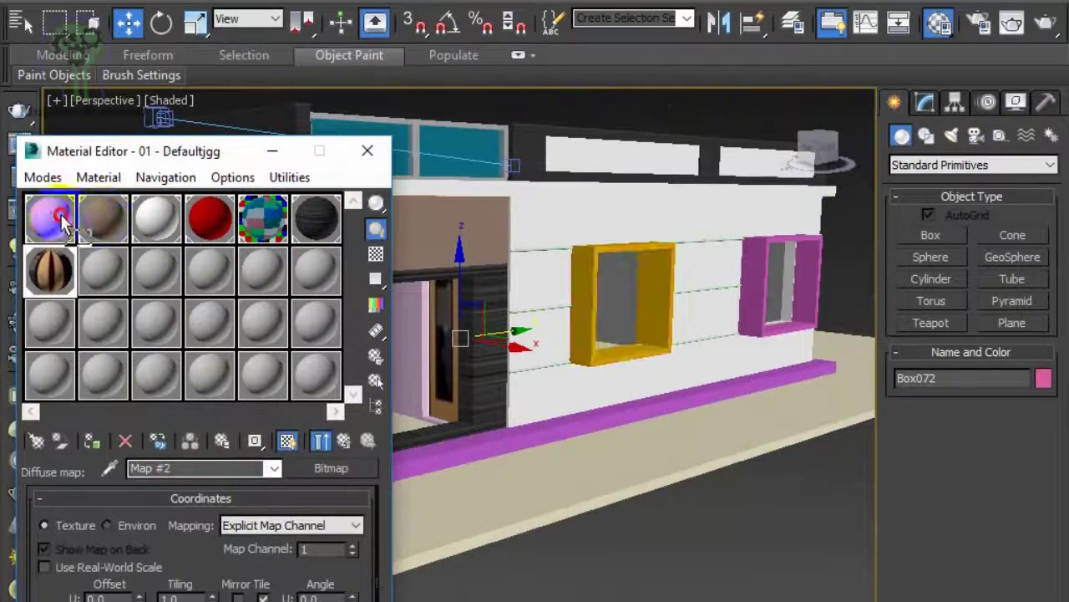
{"action": "scroll", "coordinate": [765, 536], "scroll_direction": "up", "scroll_amount": 3}
{"action": "scroll", "coordinate": [705, 537], "scroll_direction": "up", "scroll_amount": 4}
{"action": "left_click", "coordinate": [616, 260]}
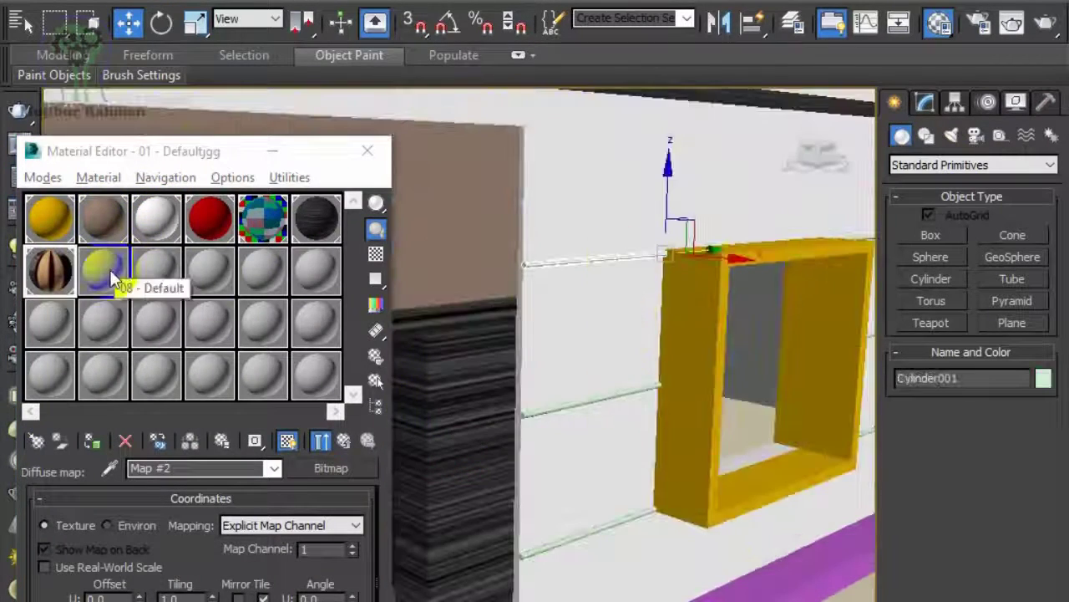
Create a dark grey material and assign it to the rails on the wall.
{"action": "left_click", "coordinate": [113, 278]}
{"action": "left_click", "coordinate": [150, 598]}
{"action": "left_click", "coordinate": [766, 263]}
{"action": "left_click", "coordinate": [613, 365]}
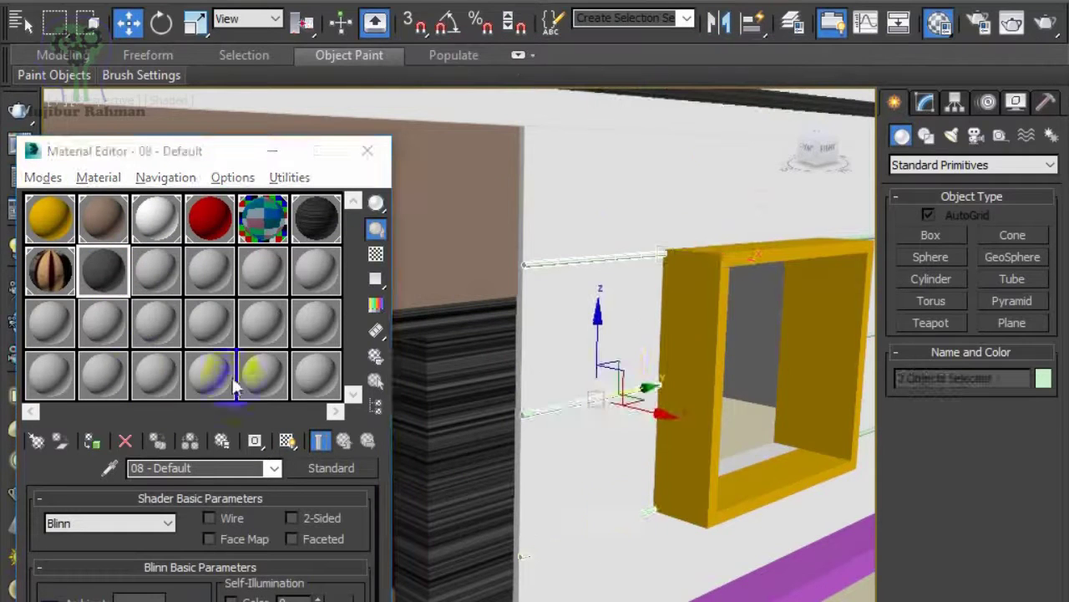
{"action": "middle_click_drag", "start_coordinate": [435, 334], "coordinate": [533, 246], "text": "alt"}
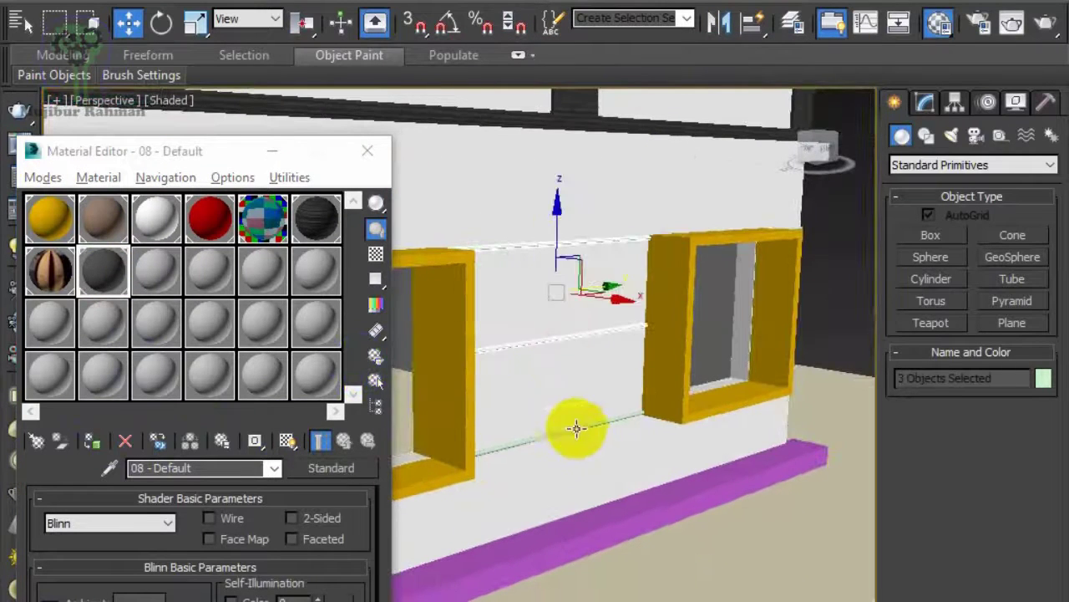
{"action": "middle_click_drag", "start_coordinate": [568, 410], "coordinate": [462, 286], "text": "alt"}
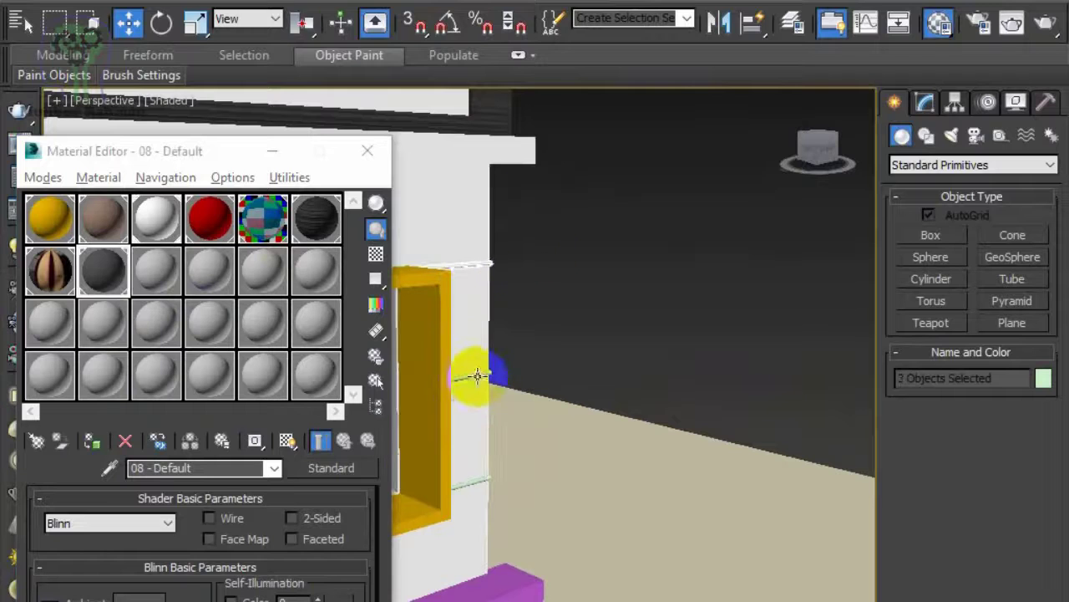
{"action": "left_click", "coordinate": [363, 154]}
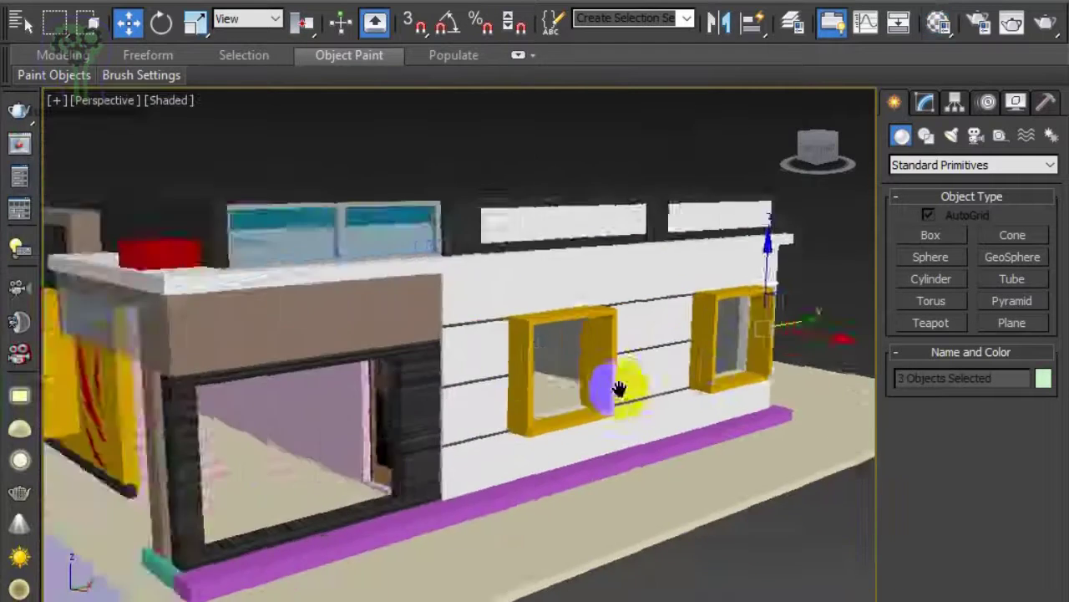
Set up pale yellow material 09 - Default for the wall by the door.
{"action": "middle_click_drag", "start_coordinate": [616, 382], "coordinate": [451, 493], "text": "alt"}
{"action": "left_click", "coordinate": [938, 25]}
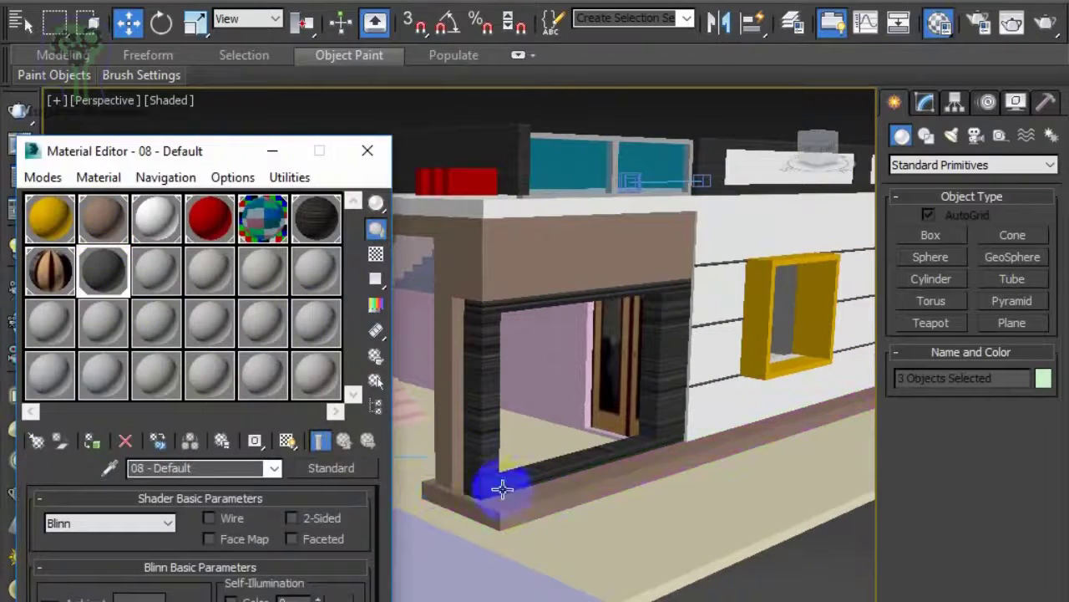
{"action": "key", "text": "m"}
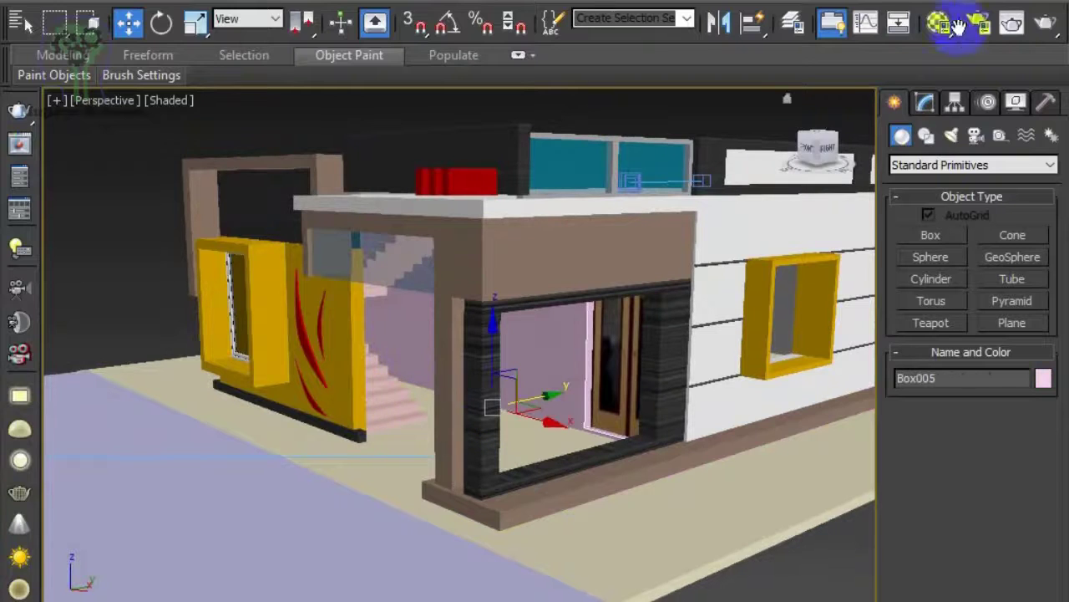
{"action": "left_click", "coordinate": [952, 25]}
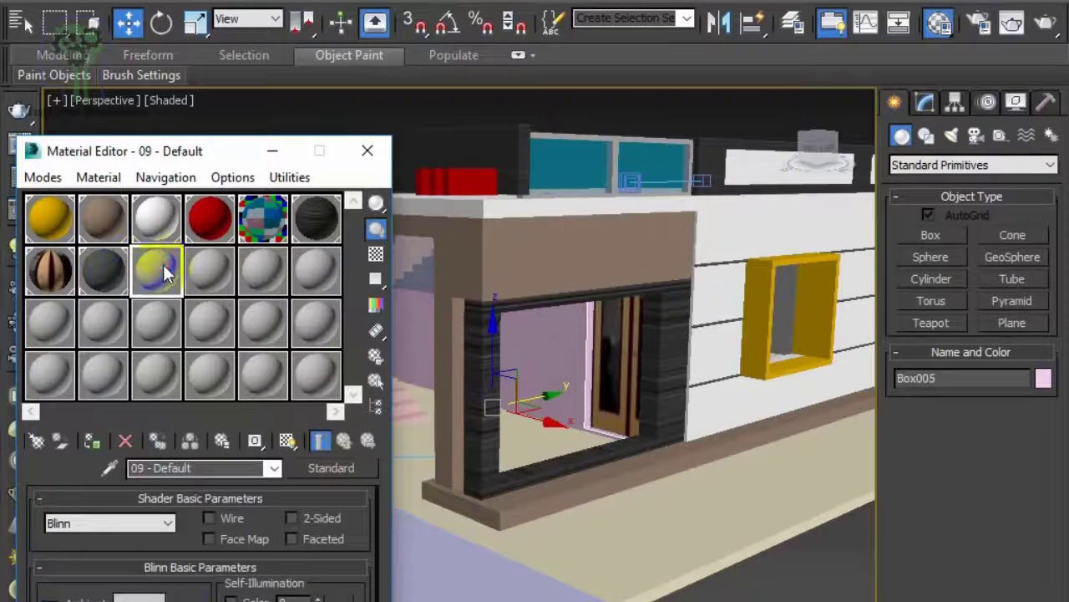
{"action": "left_click", "coordinate": [140, 598]}
{"action": "left_click_drag", "start_coordinate": [454, 227], "coordinate": [451, 108]}
{"action": "left_click", "coordinate": [767, 263]}
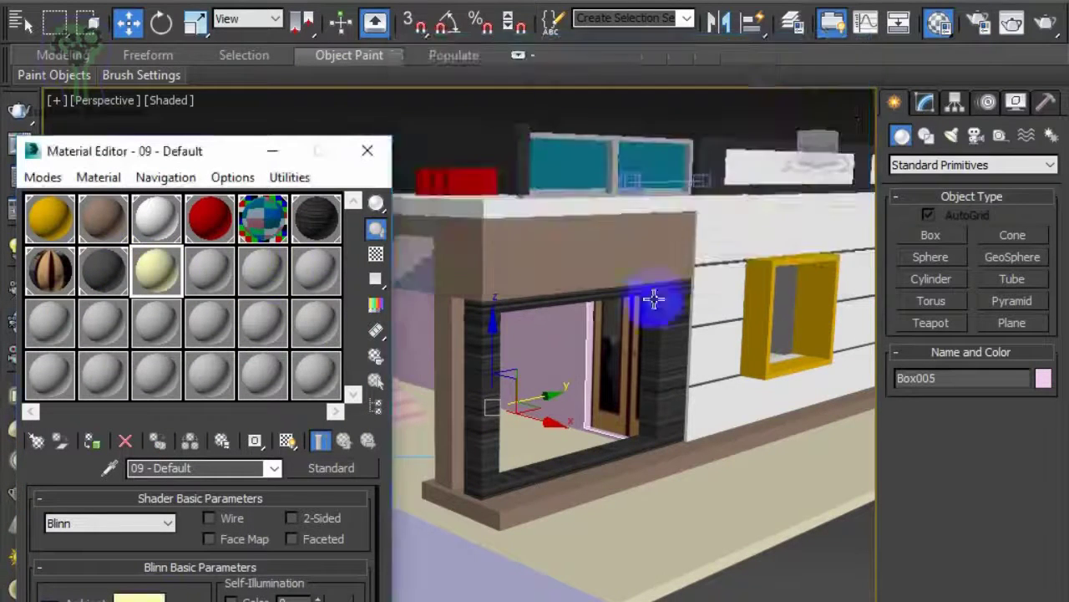
Orbit around the house, then return to the VRayCam001 view in the four-viewport layout.
{"action": "key", "text": "m"}
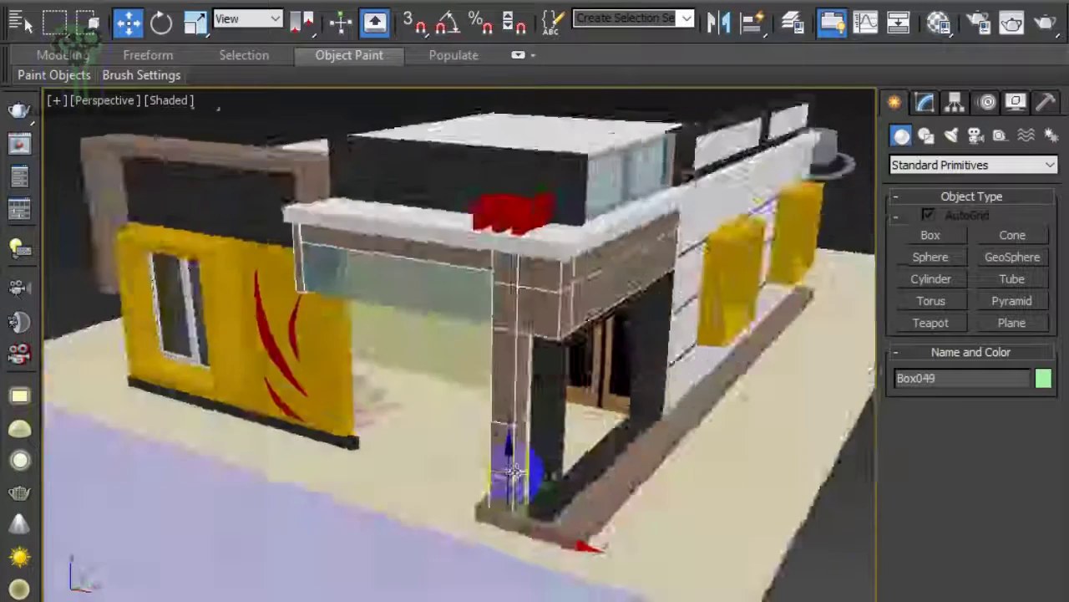
{"action": "middle_click_drag", "start_coordinate": [396, 411], "coordinate": [632, 443], "text": "alt"}
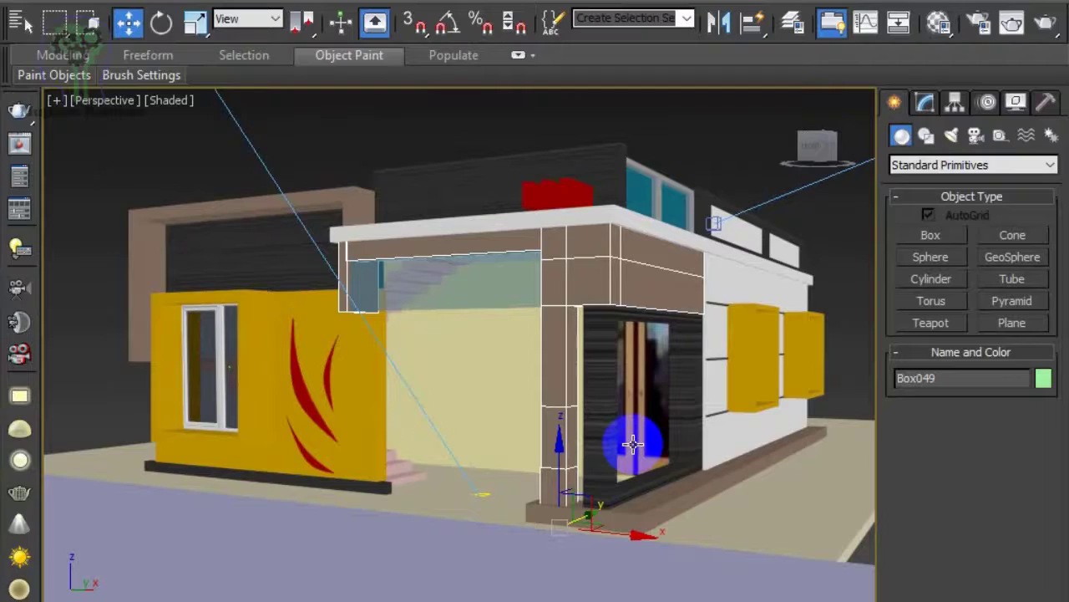
{"action": "middle_click_drag", "start_coordinate": [634, 444], "coordinate": [452, 470], "text": "alt"}
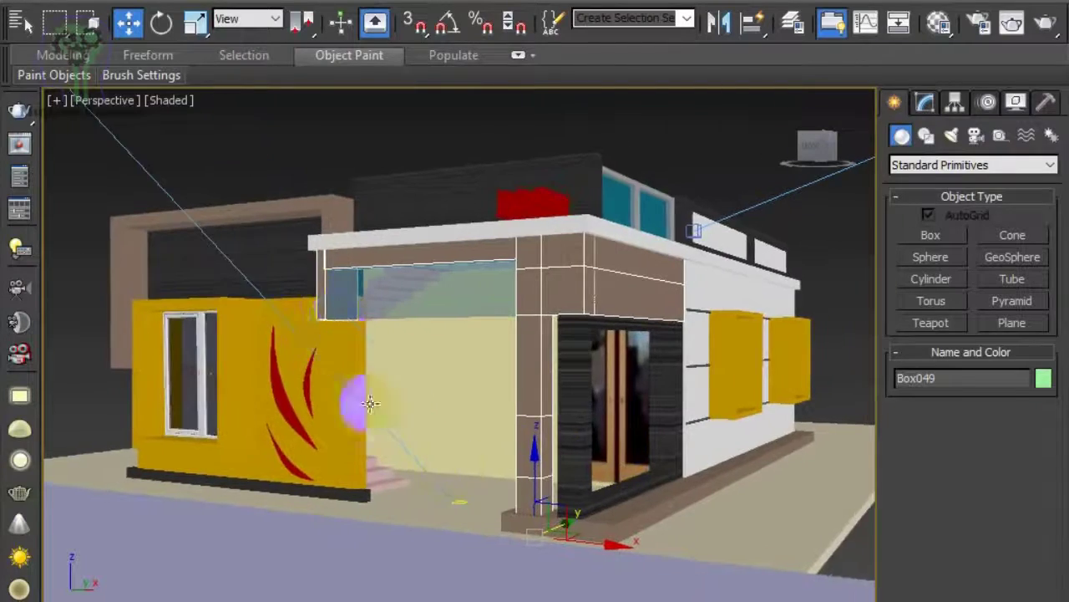
{"action": "middle_click_drag", "start_coordinate": [370, 404], "coordinate": [604, 441], "text": "alt"}
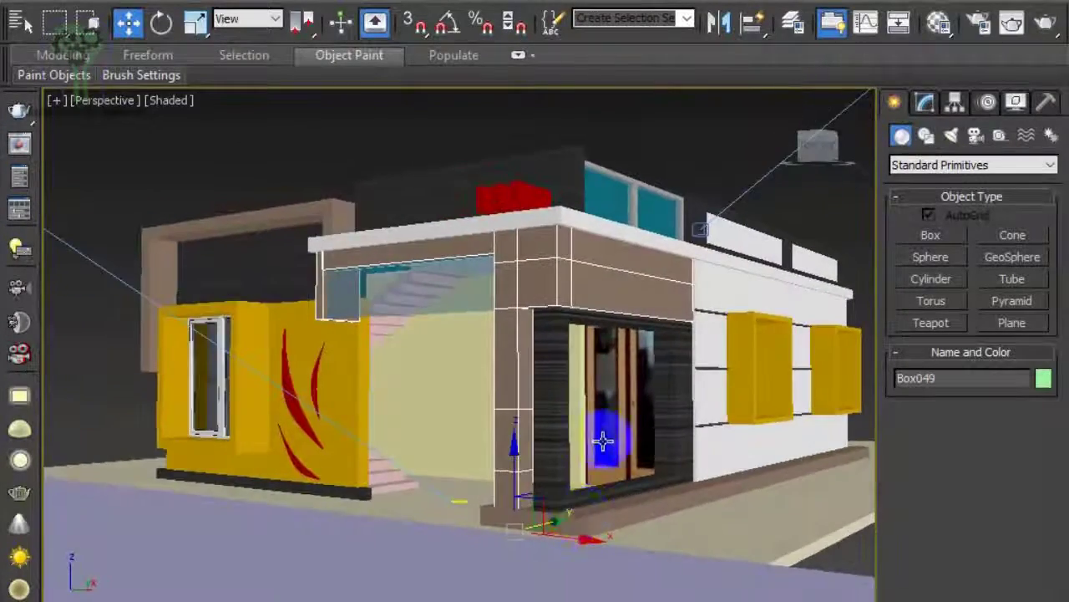
{"action": "key", "text": "c"}
{"action": "middle_click_drag", "start_coordinate": [502, 494], "coordinate": [270, 339]}
{"action": "key", "text": "alt+w"}
{"action": "mouse_move", "coordinate": [353, 228]}
{"action": "left_mouse_down"}
{"action": "mouse_move", "coordinate": [375, 256]}
{"action": "mouse_move", "coordinate": [368, 248]}
{"action": "left_mouse_up"}
Set the render output to save to the desktop as JPEG file Project-3.jpg.
{"action": "key", "text": "F10"}
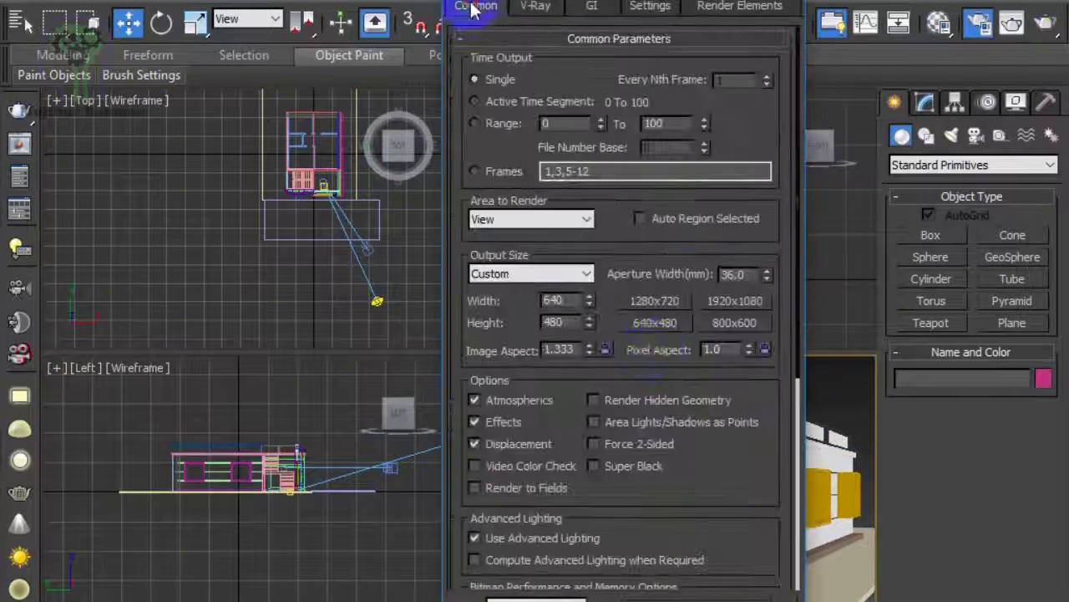
{"action": "scroll", "coordinate": [717, 470], "scroll_direction": "down", "scroll_amount": 5}
{"action": "left_click", "coordinate": [754, 360]}
{"action": "left_click", "coordinate": [71, 196]}
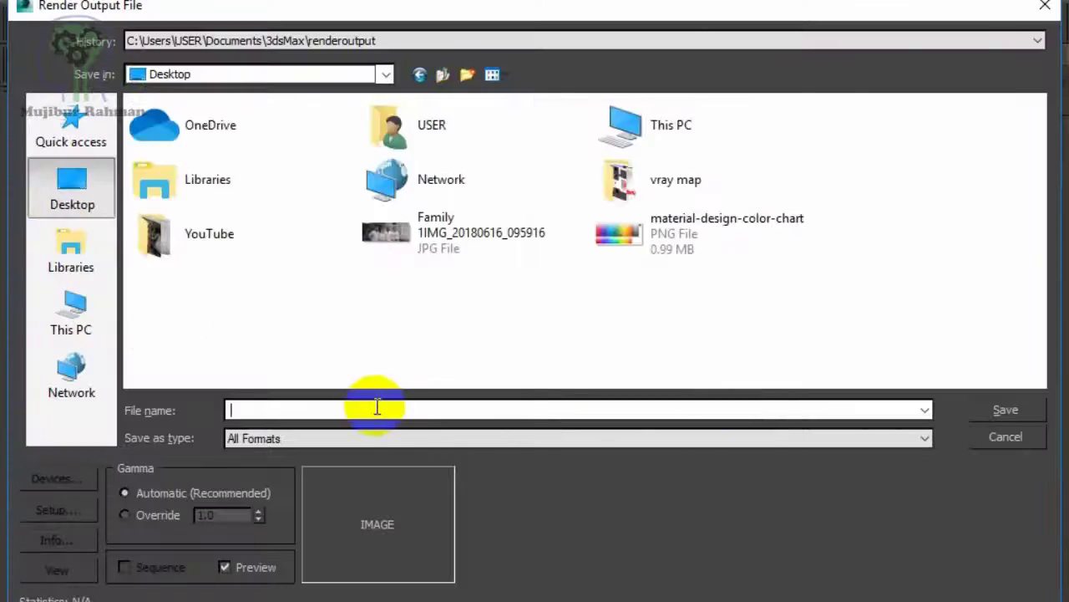
{"action": "type", "text": "Project-3"}
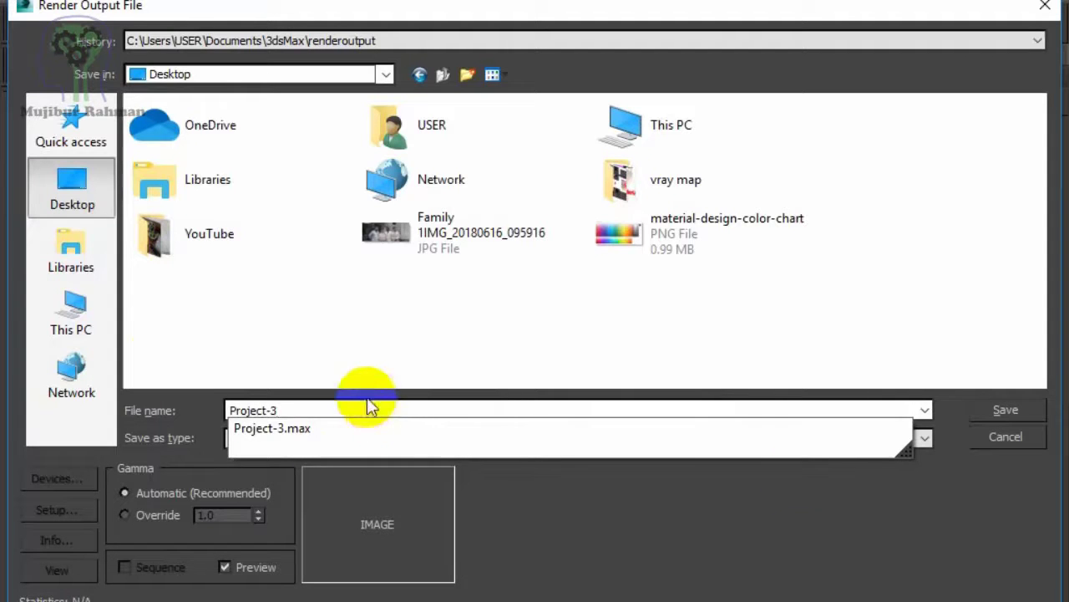
{"action": "left_click", "coordinate": [585, 438]}
{"action": "left_click", "coordinate": [685, 551]}
{"action": "left_click", "coordinate": [1005, 410]}
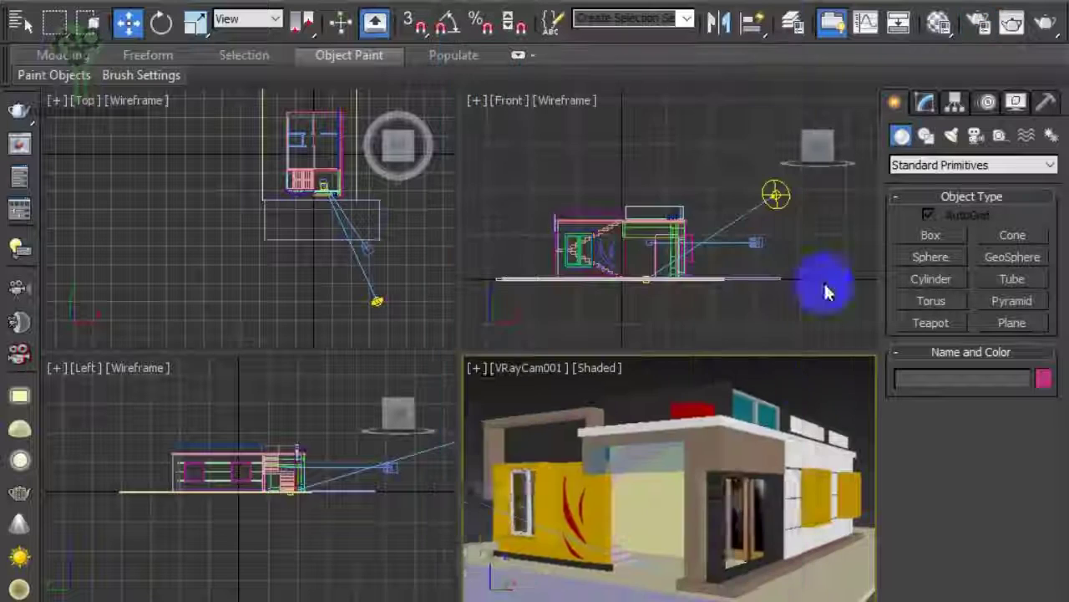
Nudge VRayCam001 slightly left in the Front view to reframe the house.
{"action": "key", "text": "alt+w"}
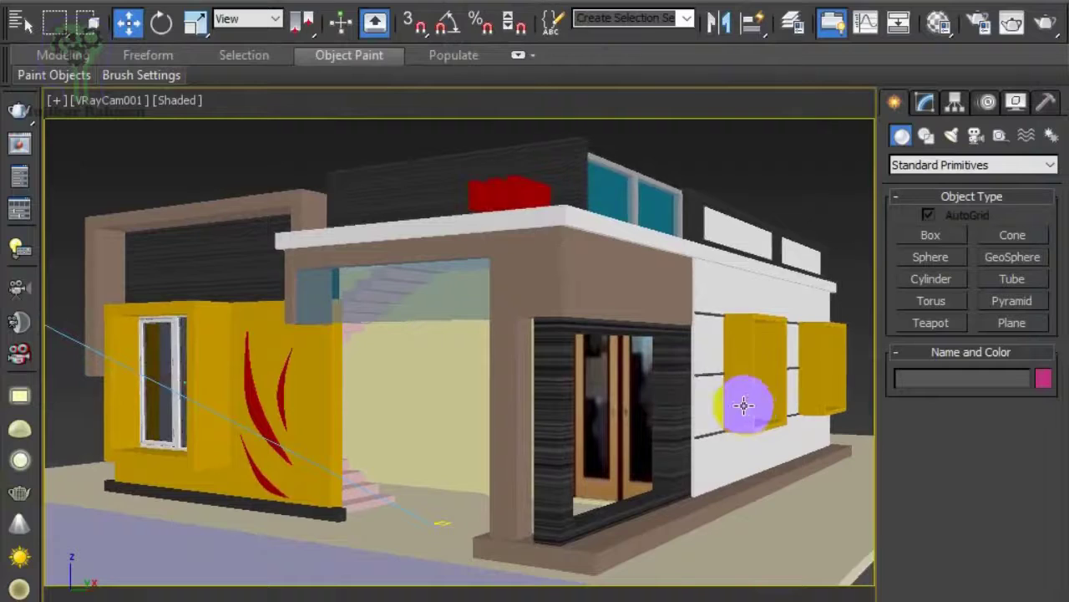
{"action": "key", "text": "alt+w"}
{"action": "left_click", "coordinate": [769, 265]}
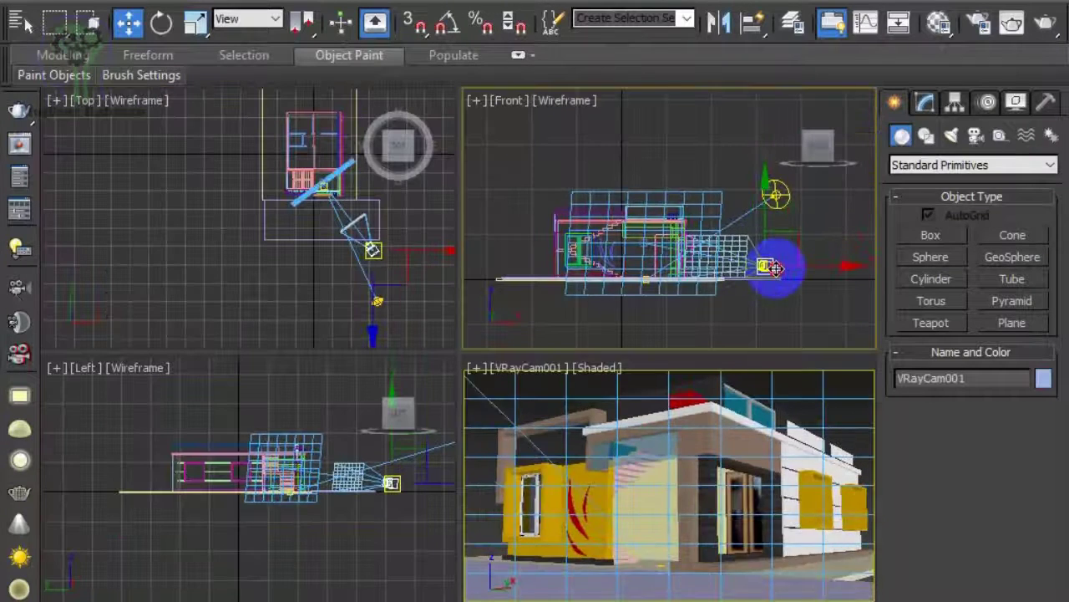
{"action": "left_click_drag", "start_coordinate": [777, 271], "coordinate": [765, 269]}
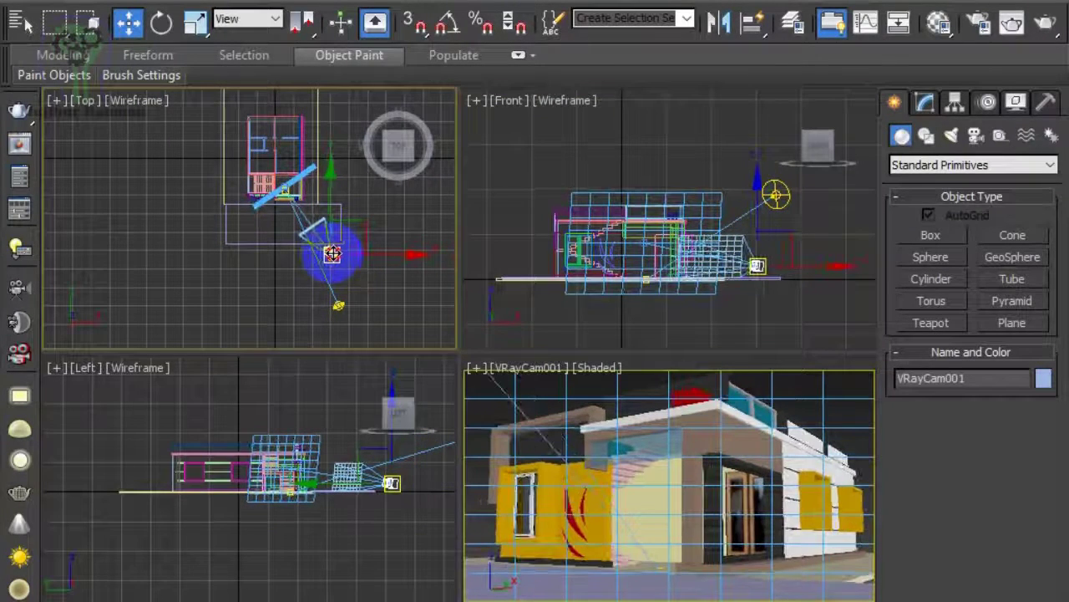
{"action": "left_click", "coordinate": [812, 382]}
{"action": "key", "text": "alt+w"}
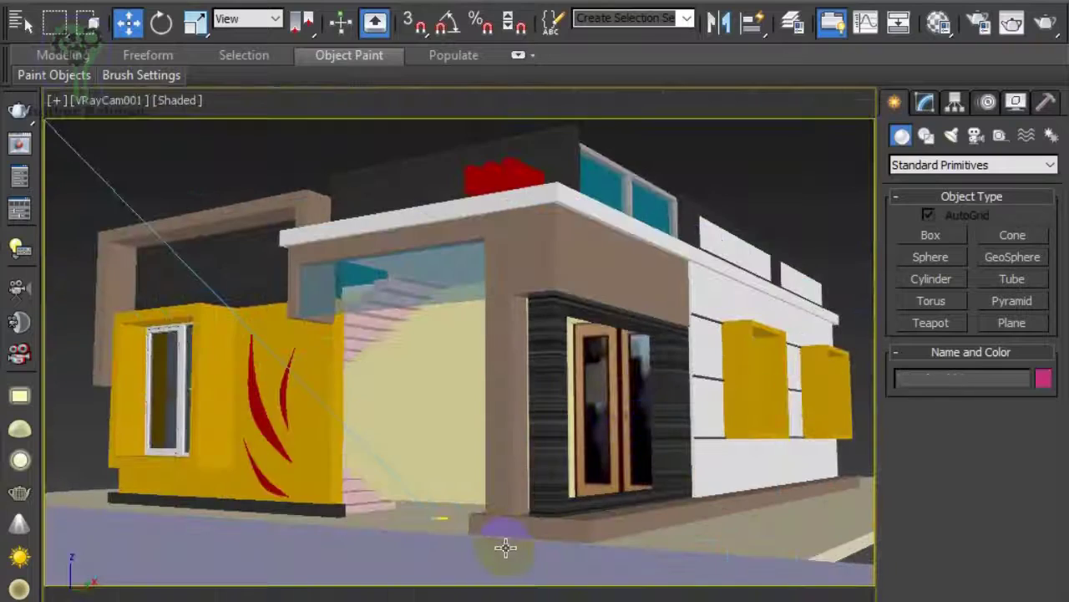
Create a new box beneath the staircase in a free perspective view.
{"action": "key", "text": "p"}
{"action": "scroll", "coordinate": [282, 323], "scroll_direction": "up", "scroll_amount": 5}
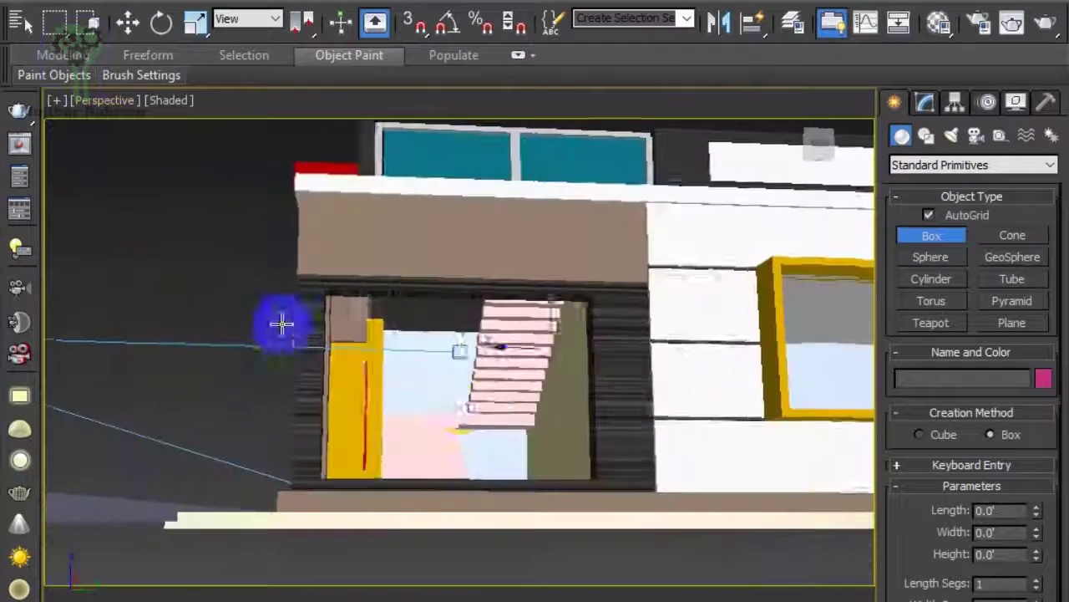
{"action": "scroll", "coordinate": [470, 387], "scroll_direction": "up", "scroll_amount": 3}
{"action": "left_click", "coordinate": [652, 392]}
{"action": "mouse_move", "coordinate": [635, 376]}
{"action": "middle_mouse_down", "text": "alt"}
{"action": "mouse_move", "coordinate": [557, 351]}
{"action": "mouse_move", "coordinate": [629, 368]}
{"action": "middle_mouse_up", "text": "alt"}
{"action": "key", "text": "w"}
Rotate the new box 16.58° in the Front view to follow the stair slope.
{"action": "key", "text": "alt+w"}
{"action": "middle_click", "coordinate": [633, 270]}
{"action": "key", "text": "alt+w"}
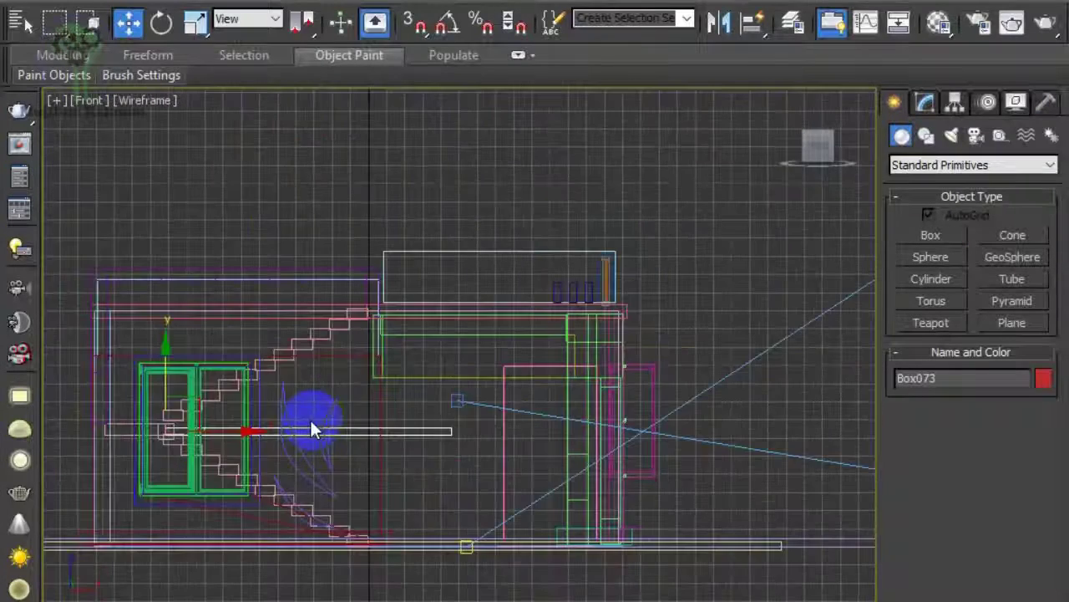
{"action": "key", "text": "e"}
{"action": "left_click_drag", "start_coordinate": [310, 426], "coordinate": [218, 355]}
{"action": "key", "text": "w"}
{"action": "scroll", "coordinate": [205, 330], "scroll_direction": "up", "scroll_amount": 4}
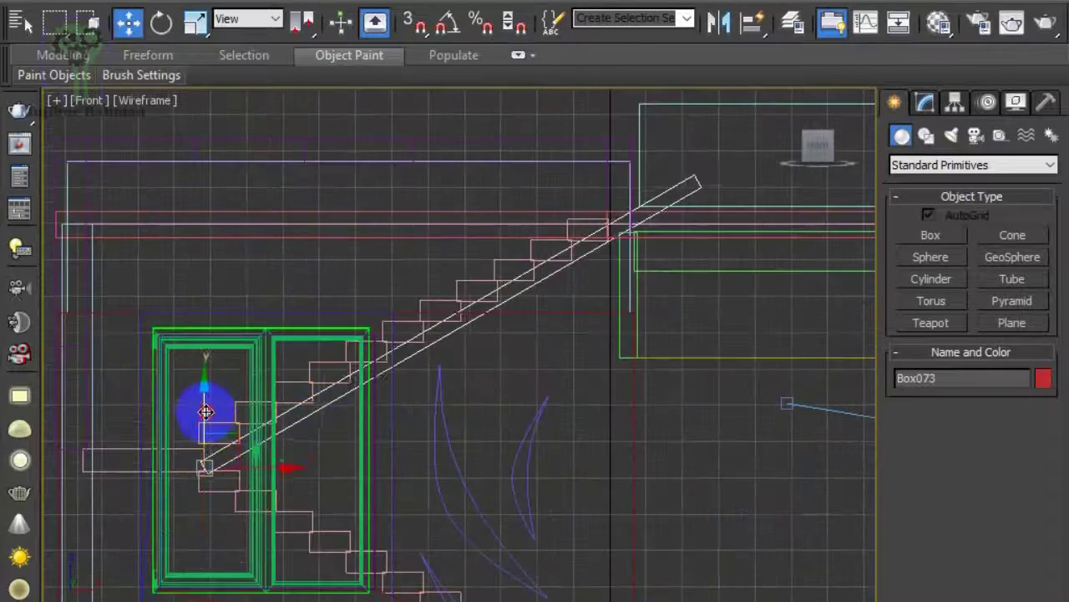
{"action": "key", "text": "alt+w"}
{"action": "middle_click", "coordinate": [714, 476]}
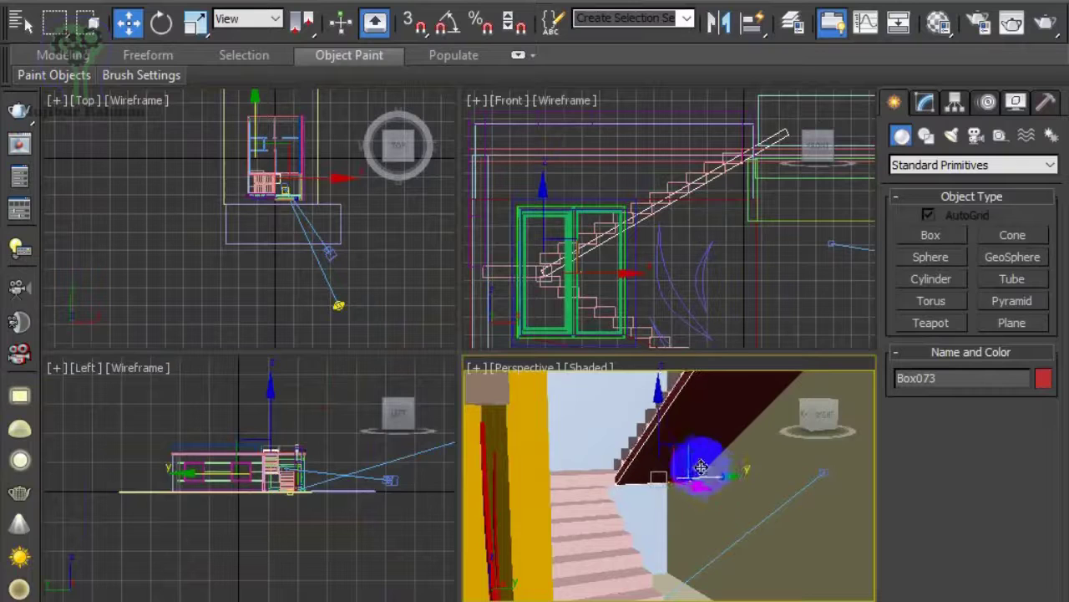
Check the wall group's material in the camera view and start a V-Ray render.
{"action": "left_click", "coordinate": [939, 23]}
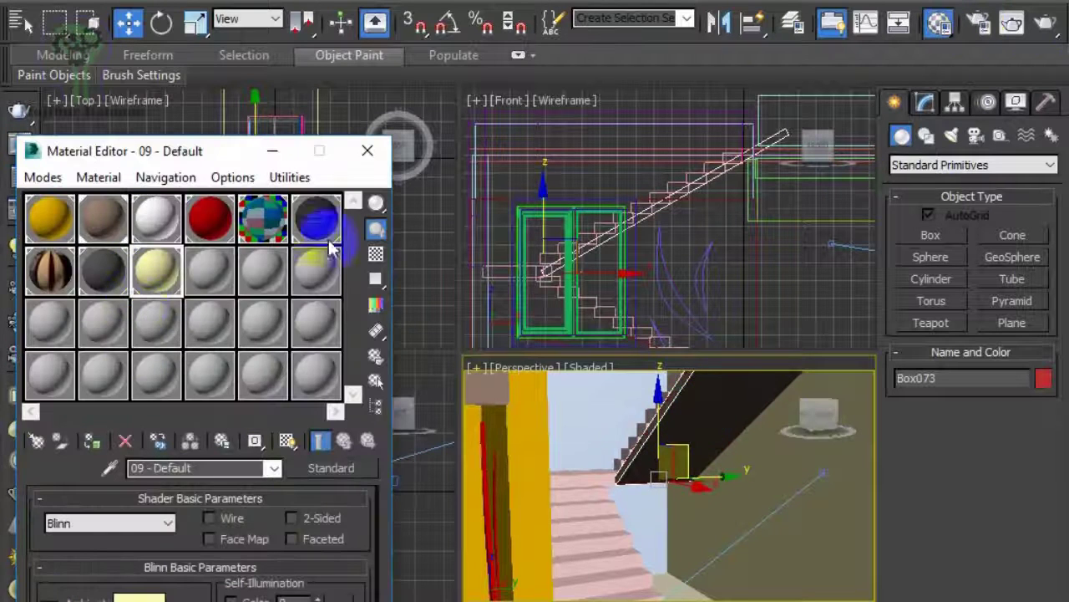
{"action": "key", "text": "m"}
{"action": "key", "text": "c"}
{"action": "scroll", "coordinate": [704, 252], "scroll_direction": "up", "scroll_amount": 3}
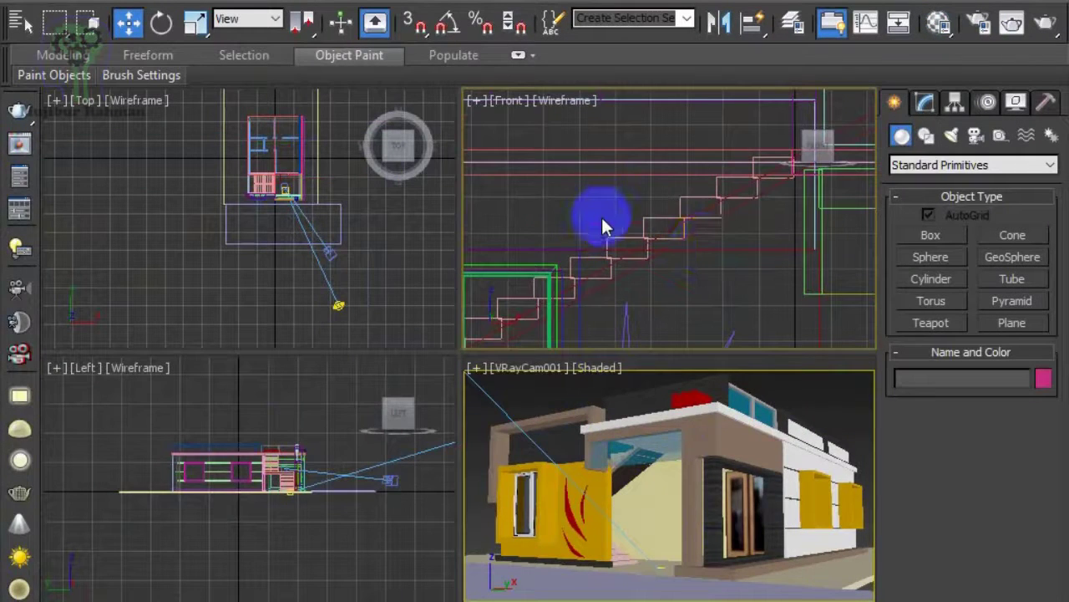
{"action": "key", "text": "m"}
{"action": "left_click", "coordinate": [484, 389]}
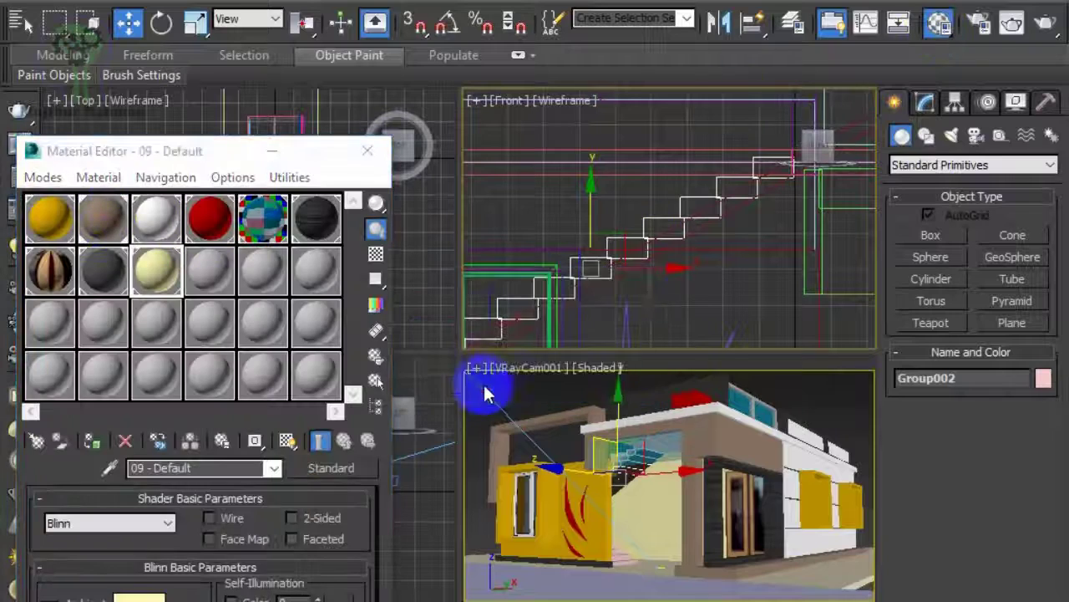
{"action": "left_click", "coordinate": [103, 217]}
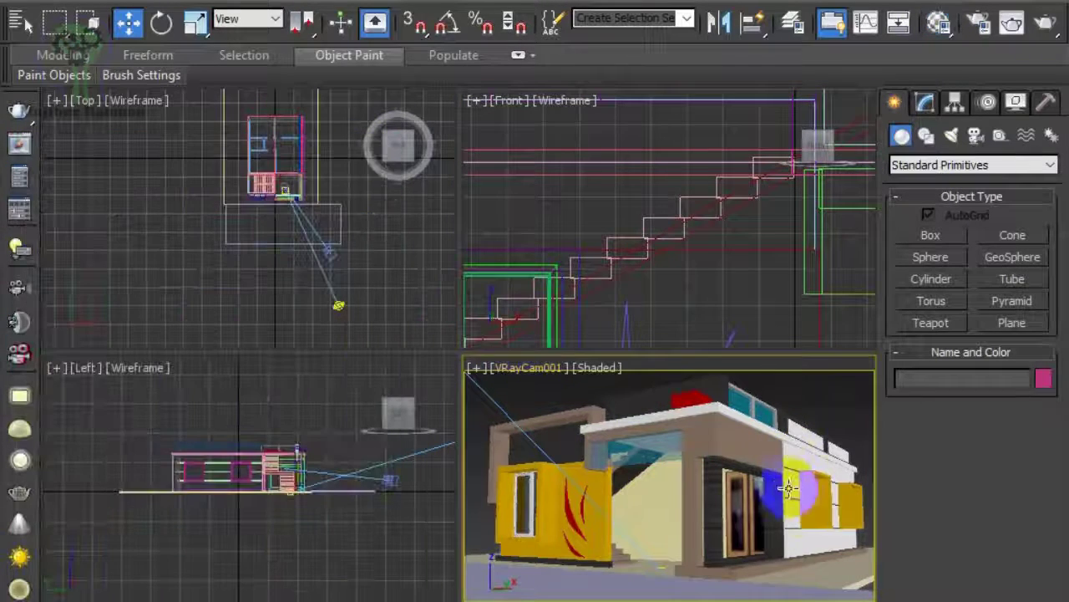
{"action": "left_click", "coordinate": [1046, 26]}
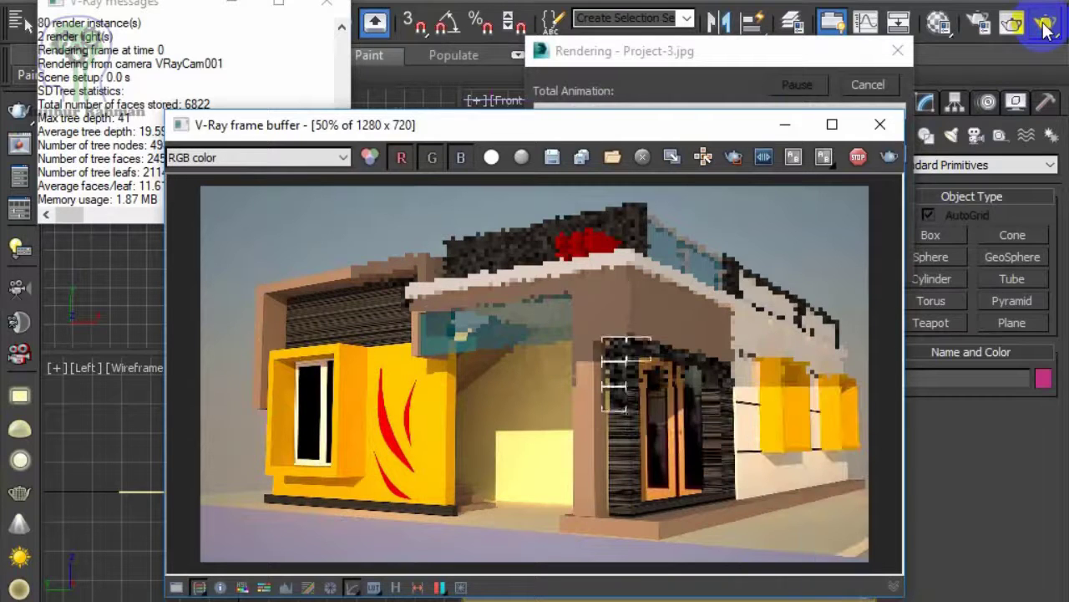
Zoom into the door area of the finished V-Ray render in the frame buffer.
{"action": "double_click", "coordinate": [508, 454]}
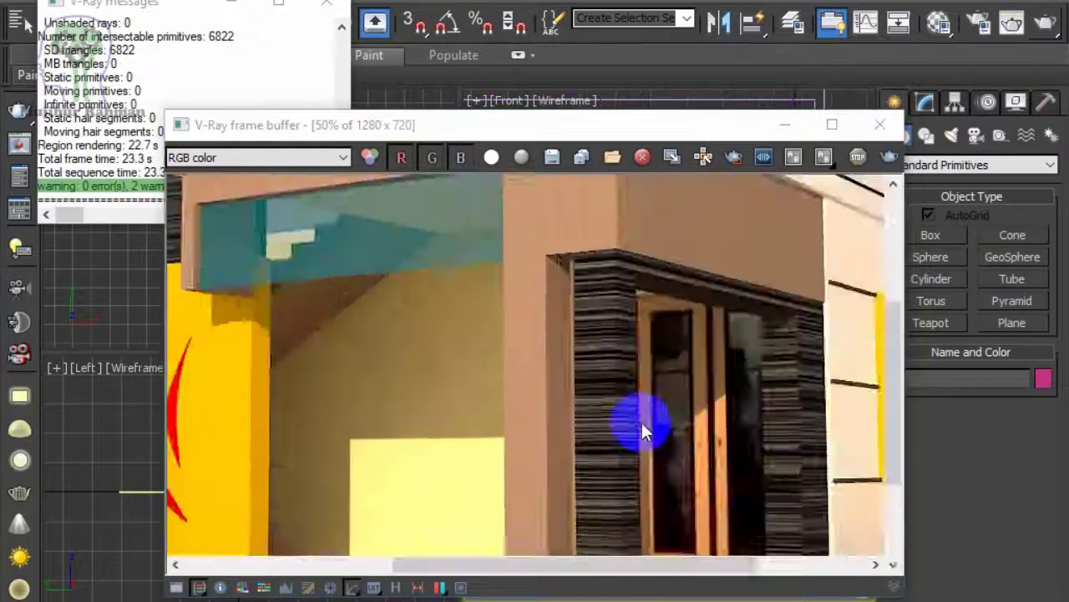
{"action": "double_click", "coordinate": [627, 246]}
{"action": "double_click", "coordinate": [623, 406]}
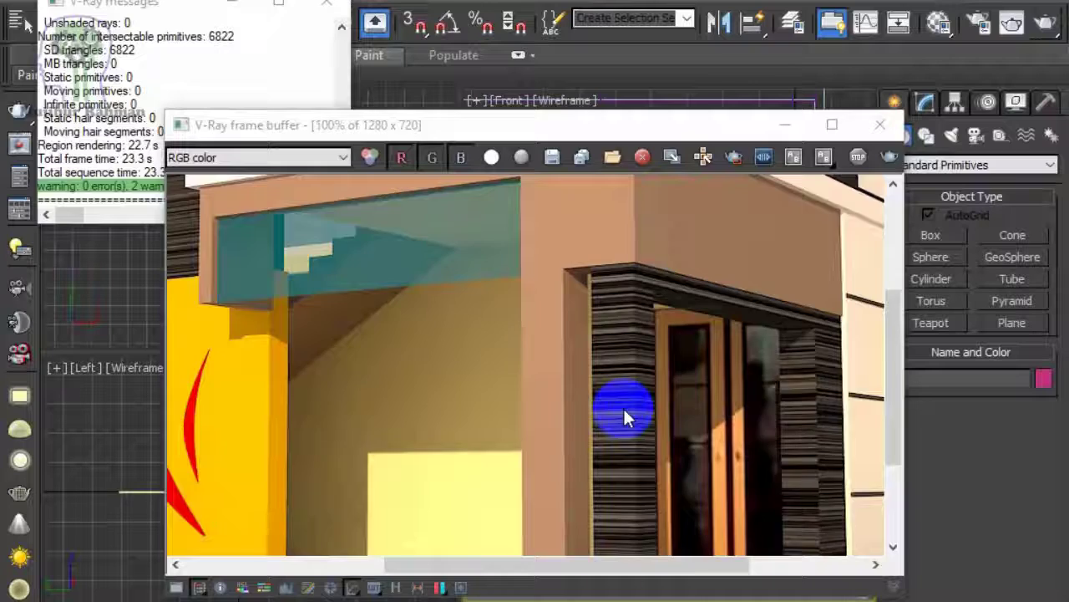
{"action": "double_click", "coordinate": [623, 406]}
{"action": "left_click", "coordinate": [917, 104]}
Make 10 - Default a VRayMtl with the Seamless dirty road asphalt tarmac diffuse bitmap.
{"action": "key", "text": "m"}
{"action": "left_click", "coordinate": [209, 279]}
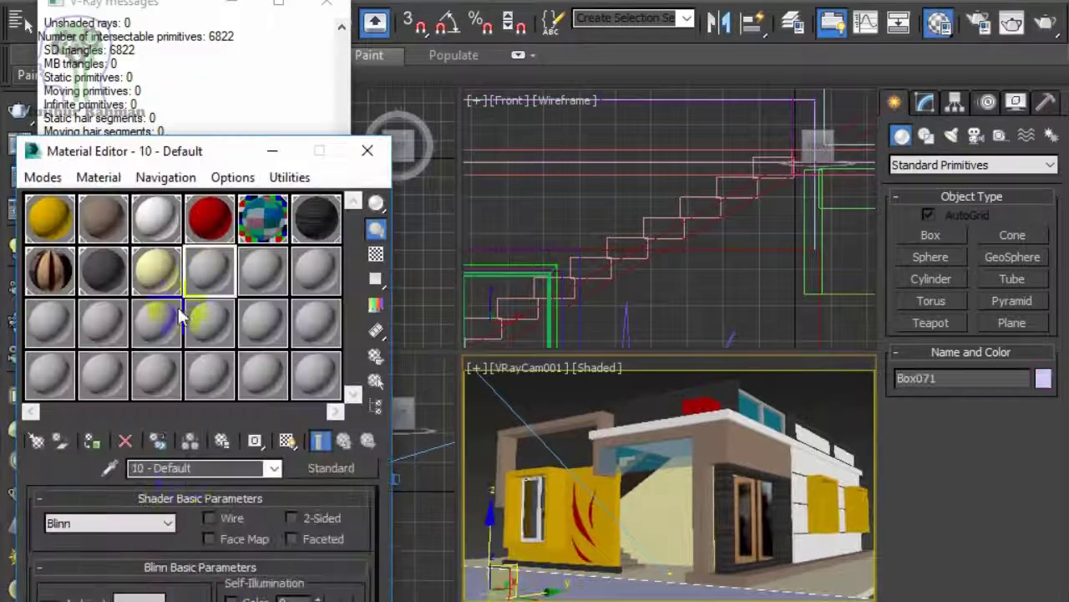
{"action": "left_click", "coordinate": [326, 532]}
{"action": "double_click", "coordinate": [218, 564]}
{"action": "left_click", "coordinate": [256, 263]}
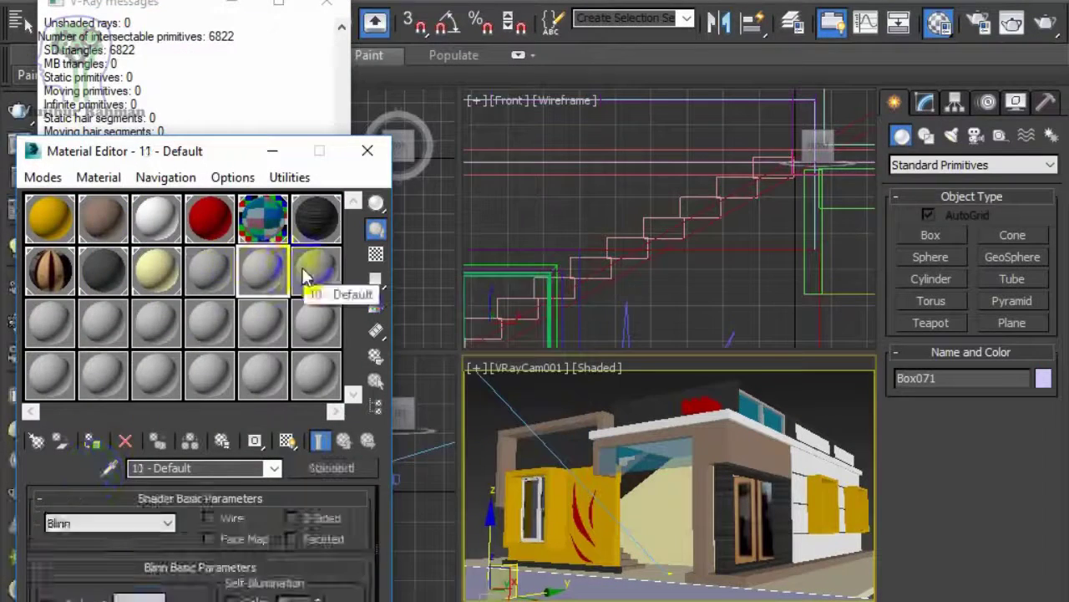
{"action": "left_click", "coordinate": [209, 269]}
{"action": "scroll", "coordinate": [335, 226], "scroll_direction": "down", "scroll_amount": 3}
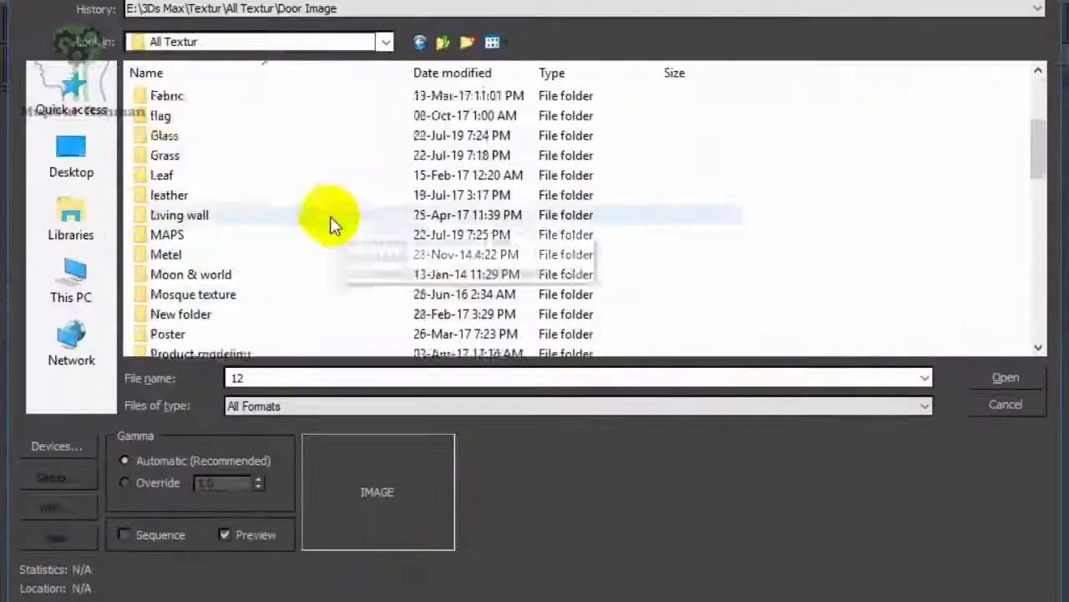
{"action": "double_click", "coordinate": [310, 279]}
{"action": "left_click", "coordinate": [622, 120]}
{"action": "left_click", "coordinate": [949, 117]}
{"action": "left_click", "coordinate": [290, 272]}
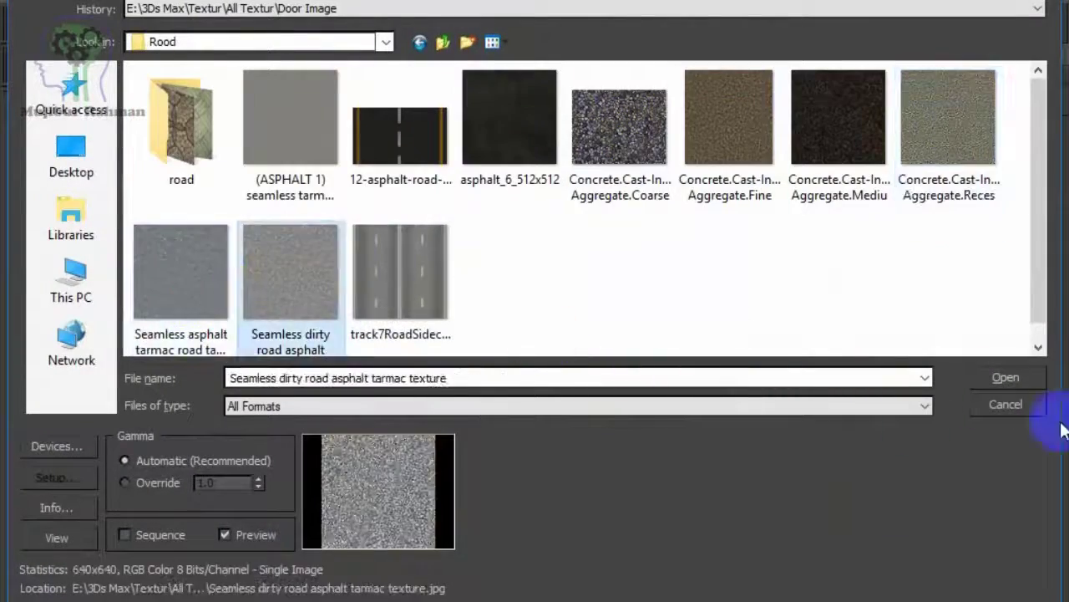
{"action": "left_click", "coordinate": [1006, 404]}
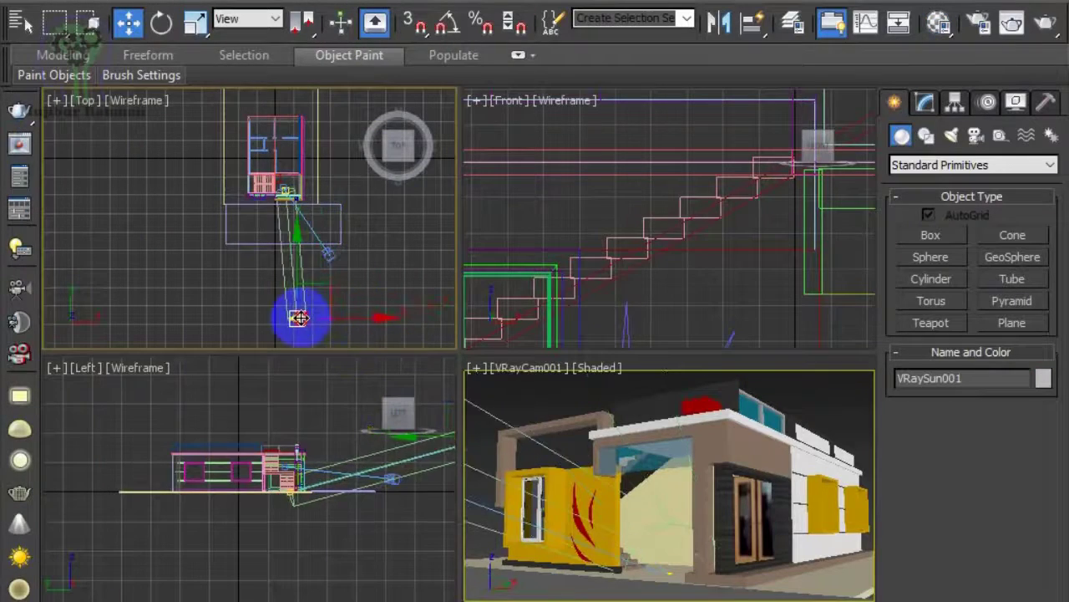
Move VRaySun001 left in the Top view and higher in the Front and Left views.
{"action": "left_click_drag", "start_coordinate": [300, 317], "coordinate": [259, 313]}
{"action": "scroll", "coordinate": [624, 186], "scroll_direction": "down", "scroll_amount": 4}
{"action": "left_click_drag", "start_coordinate": [625, 186], "coordinate": [624, 158]}
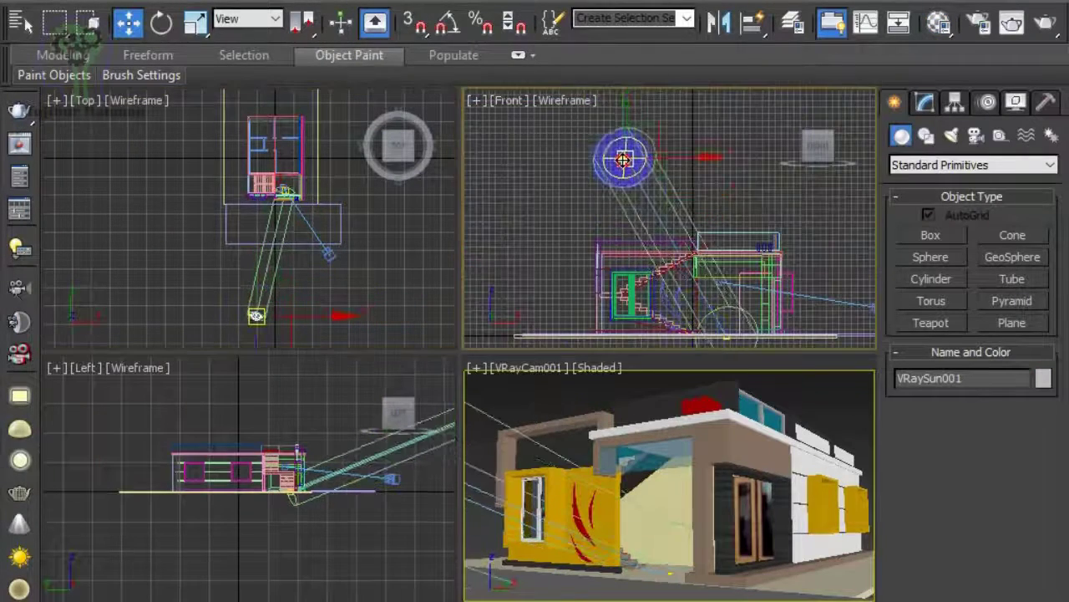
{"action": "scroll", "coordinate": [368, 471], "scroll_direction": "down", "scroll_amount": 3}
{"action": "left_click_drag", "start_coordinate": [368, 470], "coordinate": [361, 430]}
Set the camera view to Realistic shading and start a production render, overwriting the output.
{"action": "key", "text": "alt+w"}
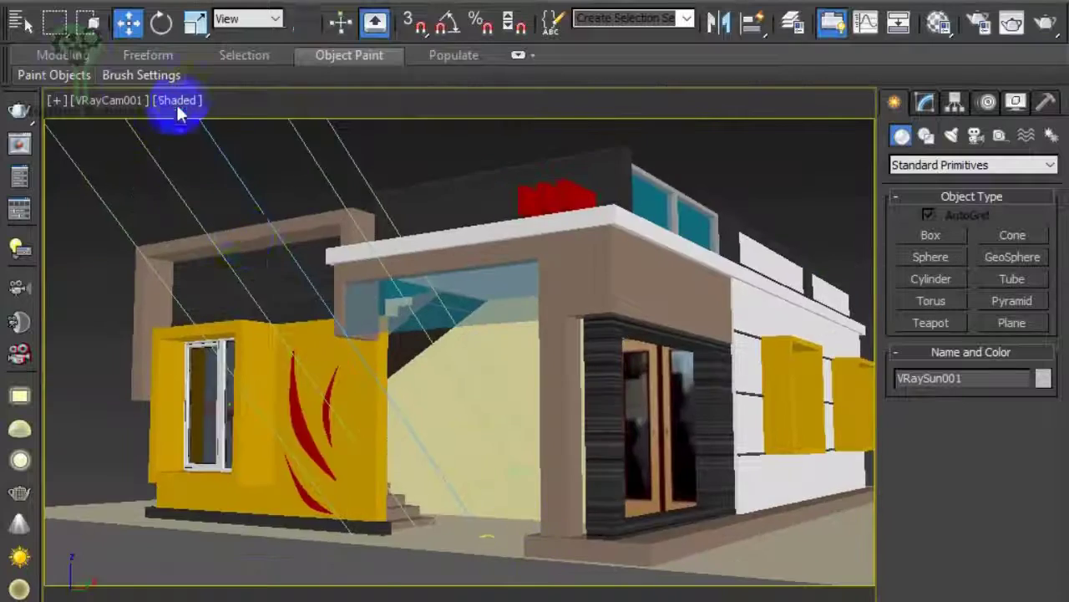
{"action": "key", "text": "F3"}
{"action": "left_click", "coordinate": [181, 98]}
{"action": "left_click", "coordinate": [345, 299]}
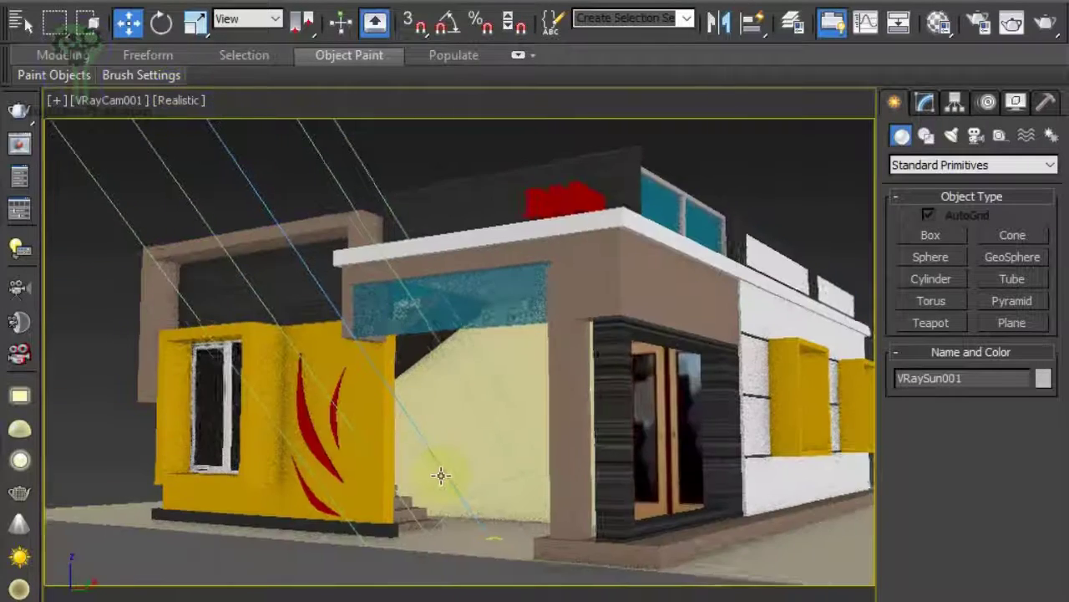
{"action": "mouse_move", "coordinate": [345, 299]}
{"action": "middle_mouse_down"}
{"action": "mouse_move", "coordinate": [412, 478]}
{"action": "mouse_move", "coordinate": [652, 435]}
{"action": "middle_mouse_up"}
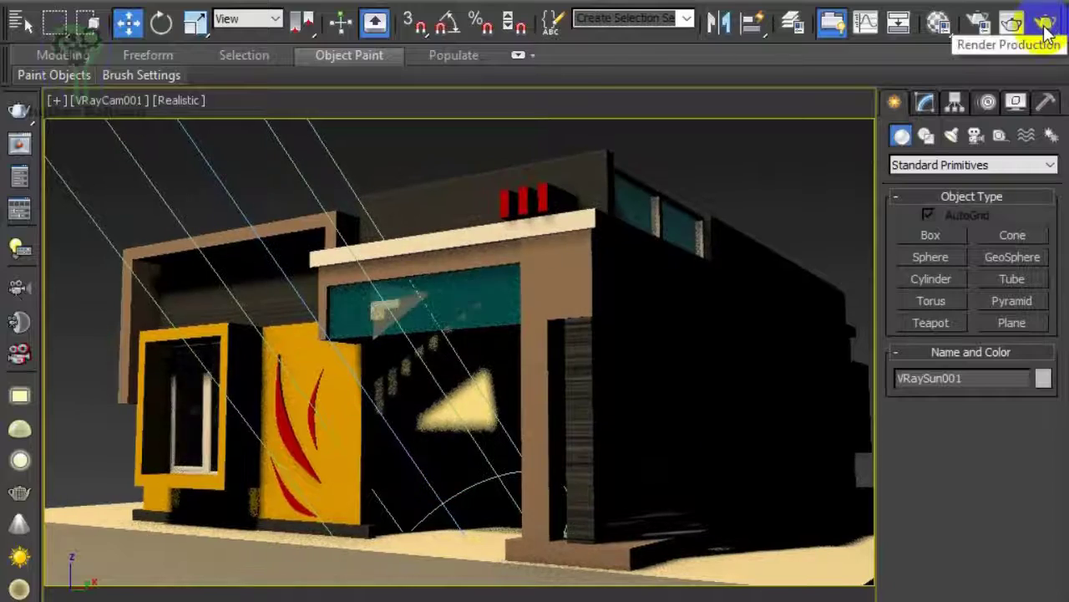
{"action": "key", "text": "alt+w"}
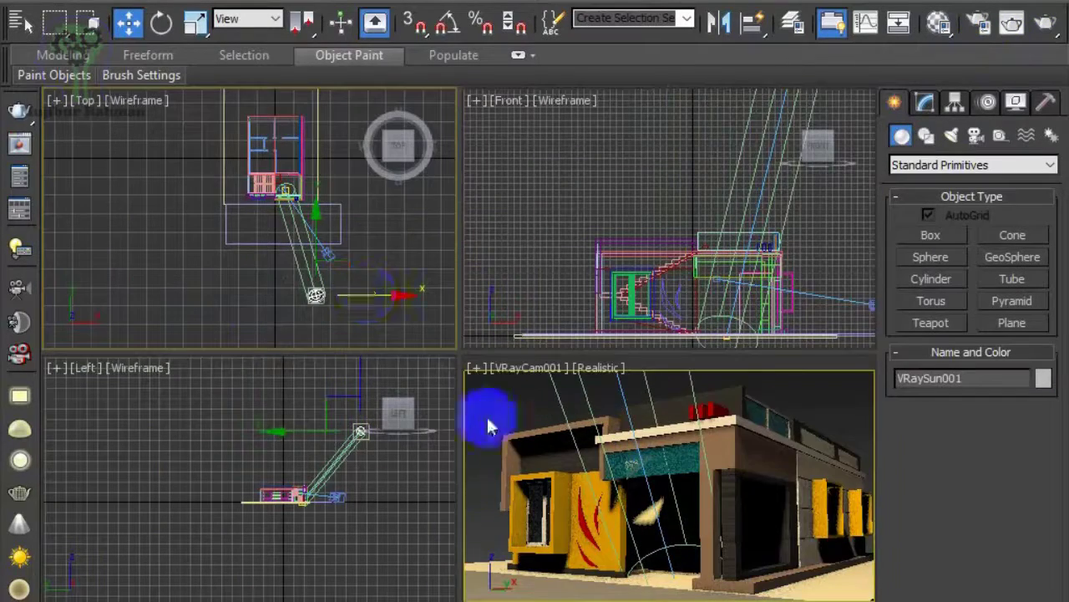
{"action": "key", "text": "shift+q"}
{"action": "left_click", "coordinate": [482, 367]}
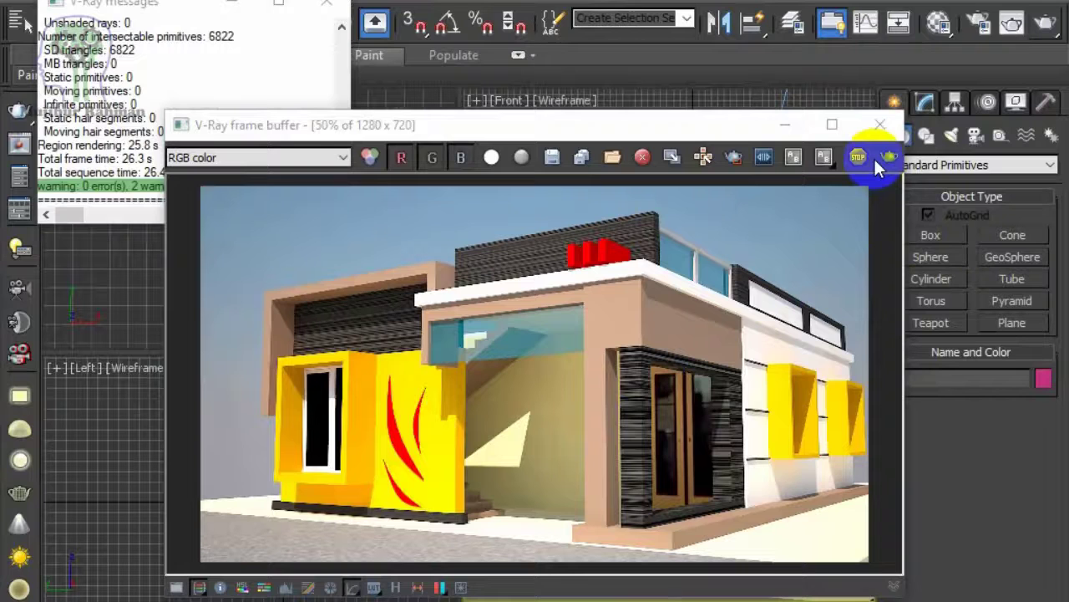
Review the finished sunlit render with cast shadows in the V-Ray frame buffer.
{"action": "scroll", "coordinate": [629, 424], "scroll_direction": "down", "scroll_amount": 2}
{"action": "scroll", "coordinate": [628, 425], "scroll_direction": "up", "scroll_amount": 2}
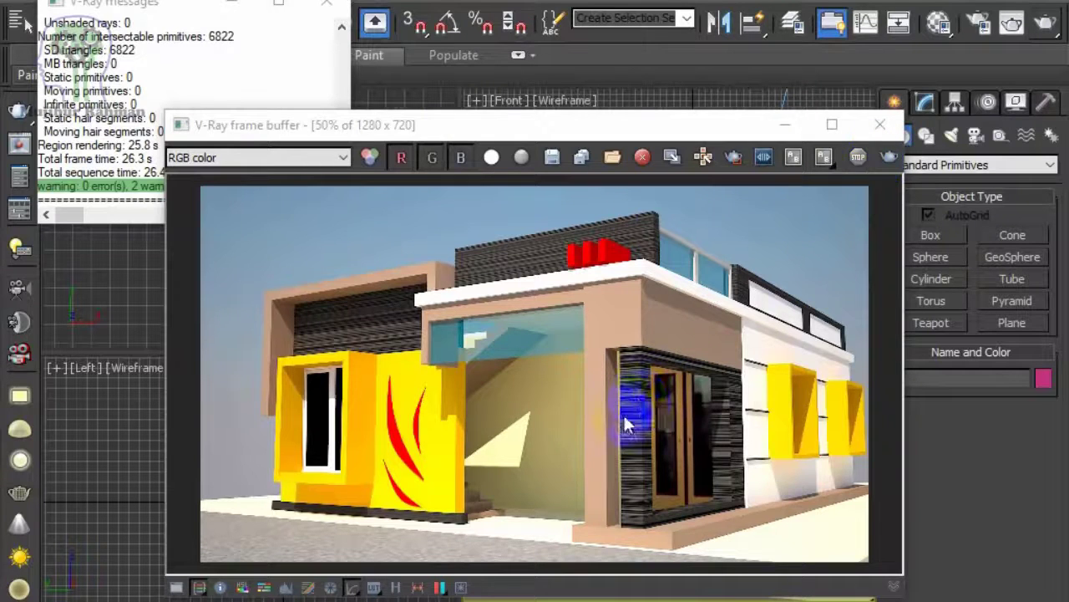